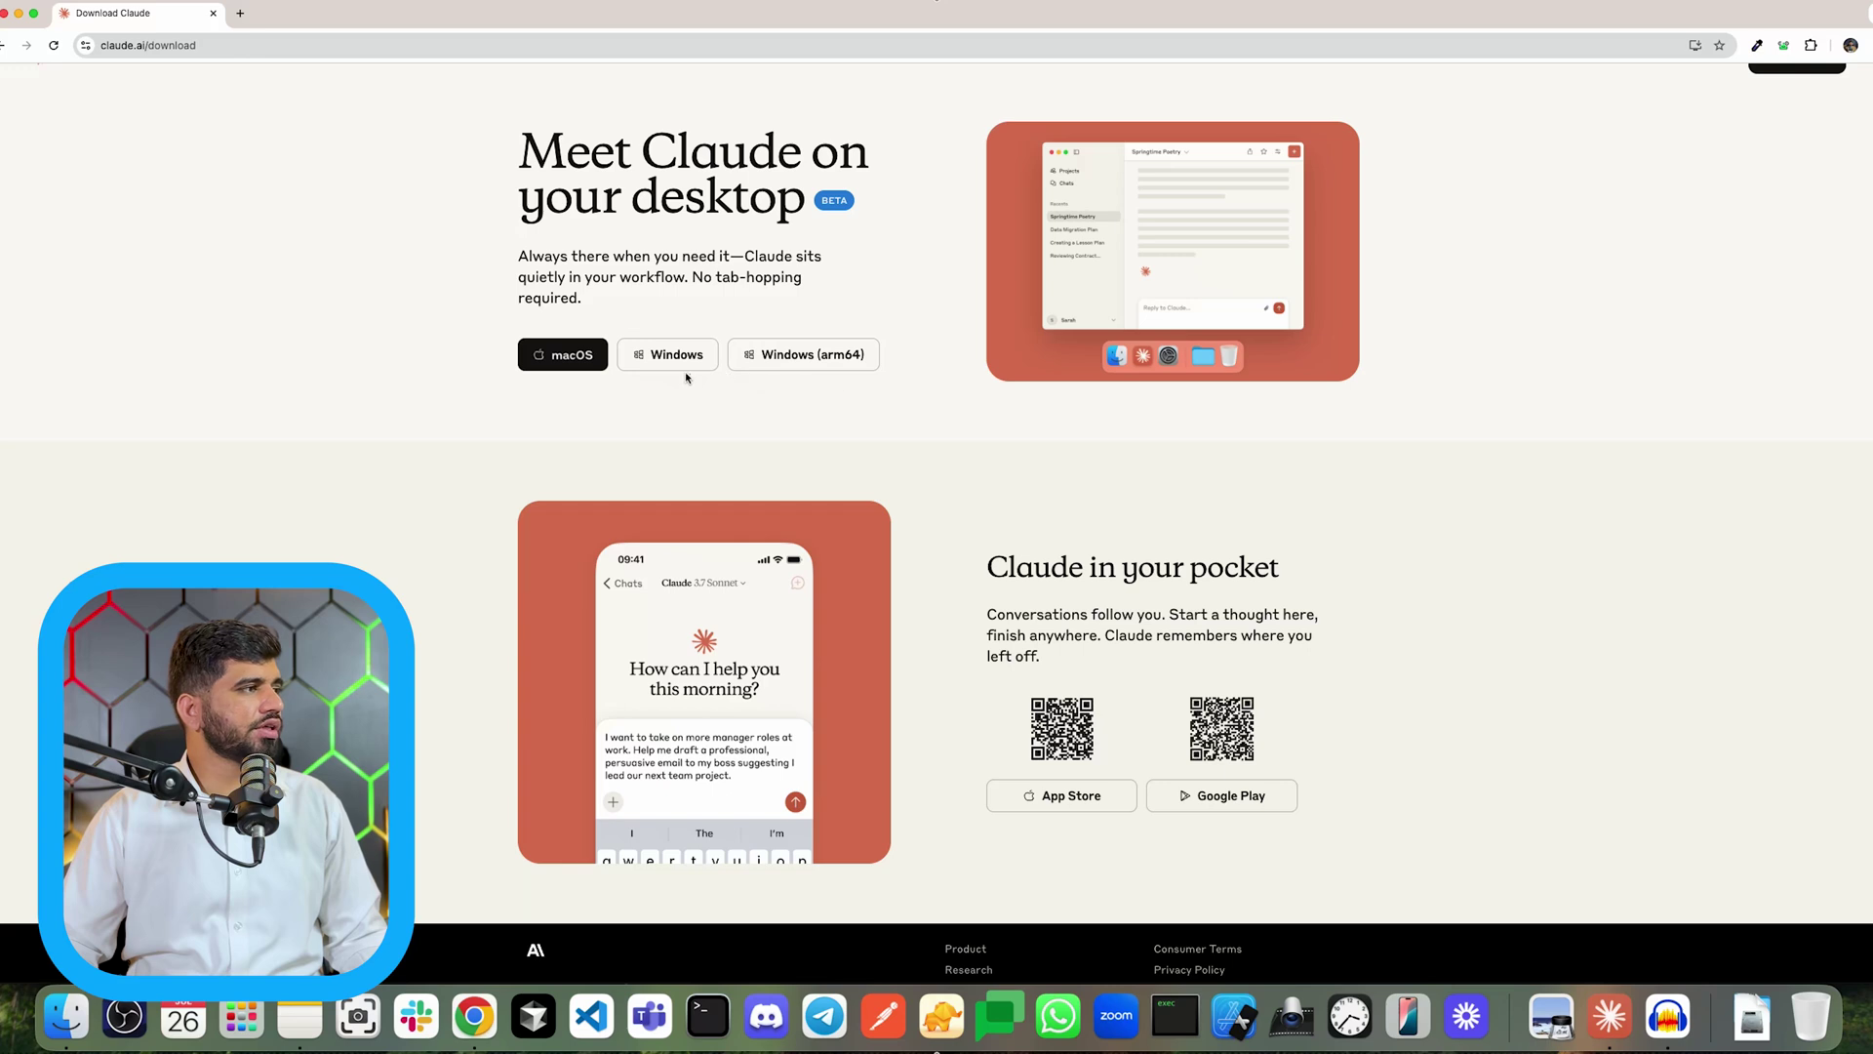
Step: Look over the desktop and mobile download options on the Claude download page
left_click(673, 361)
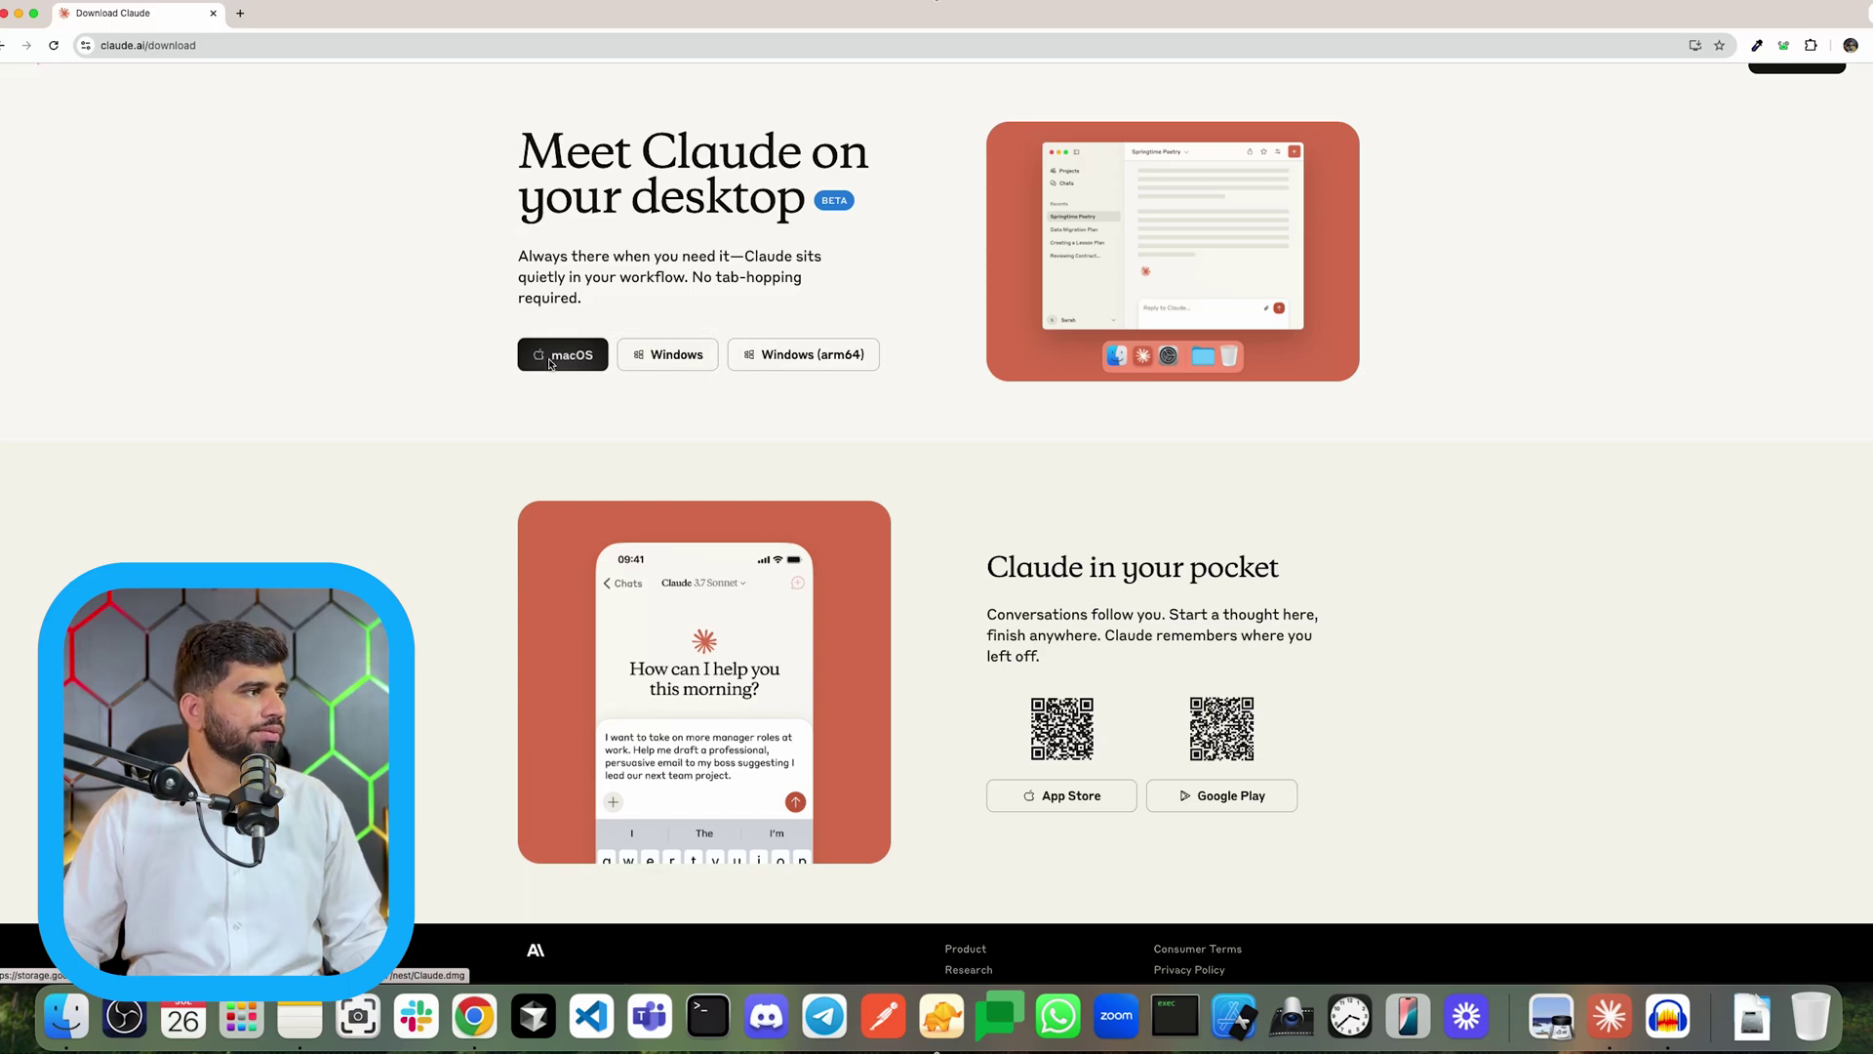
scroll(552, 364, "down", 2)
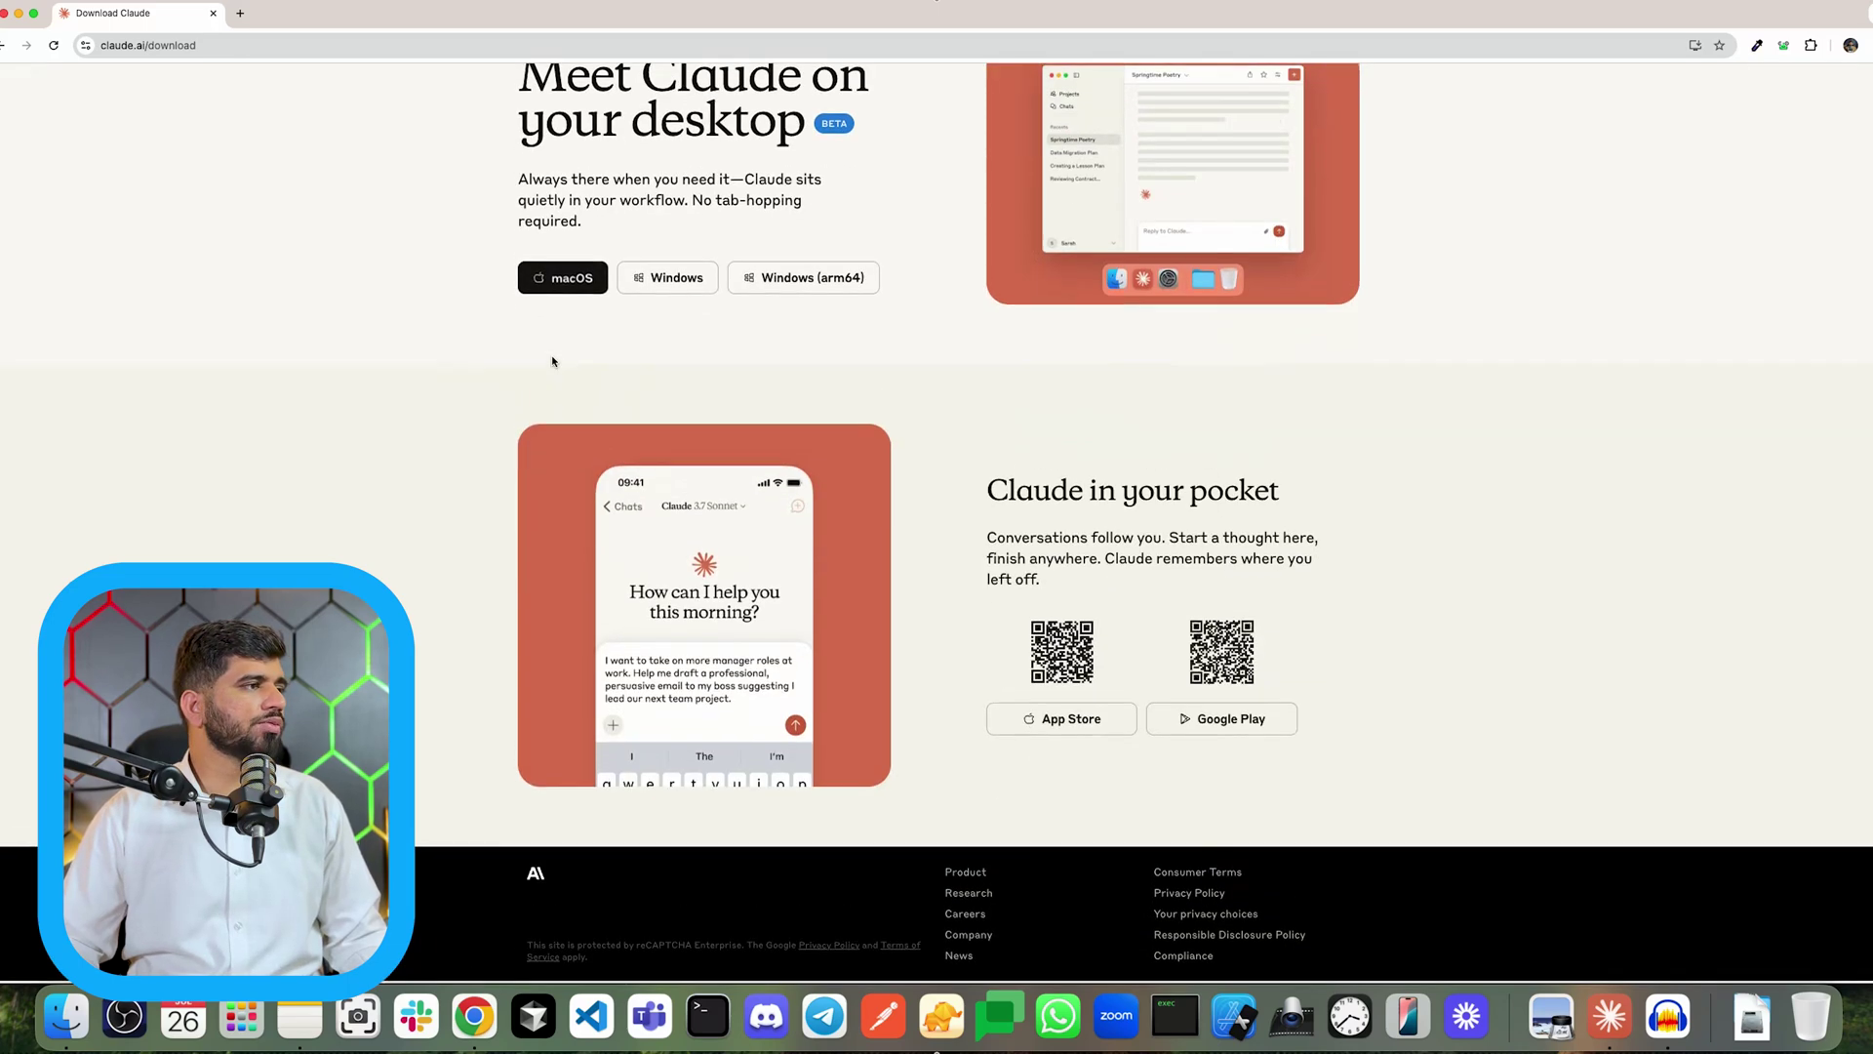
scroll(552, 364, "up", 3)
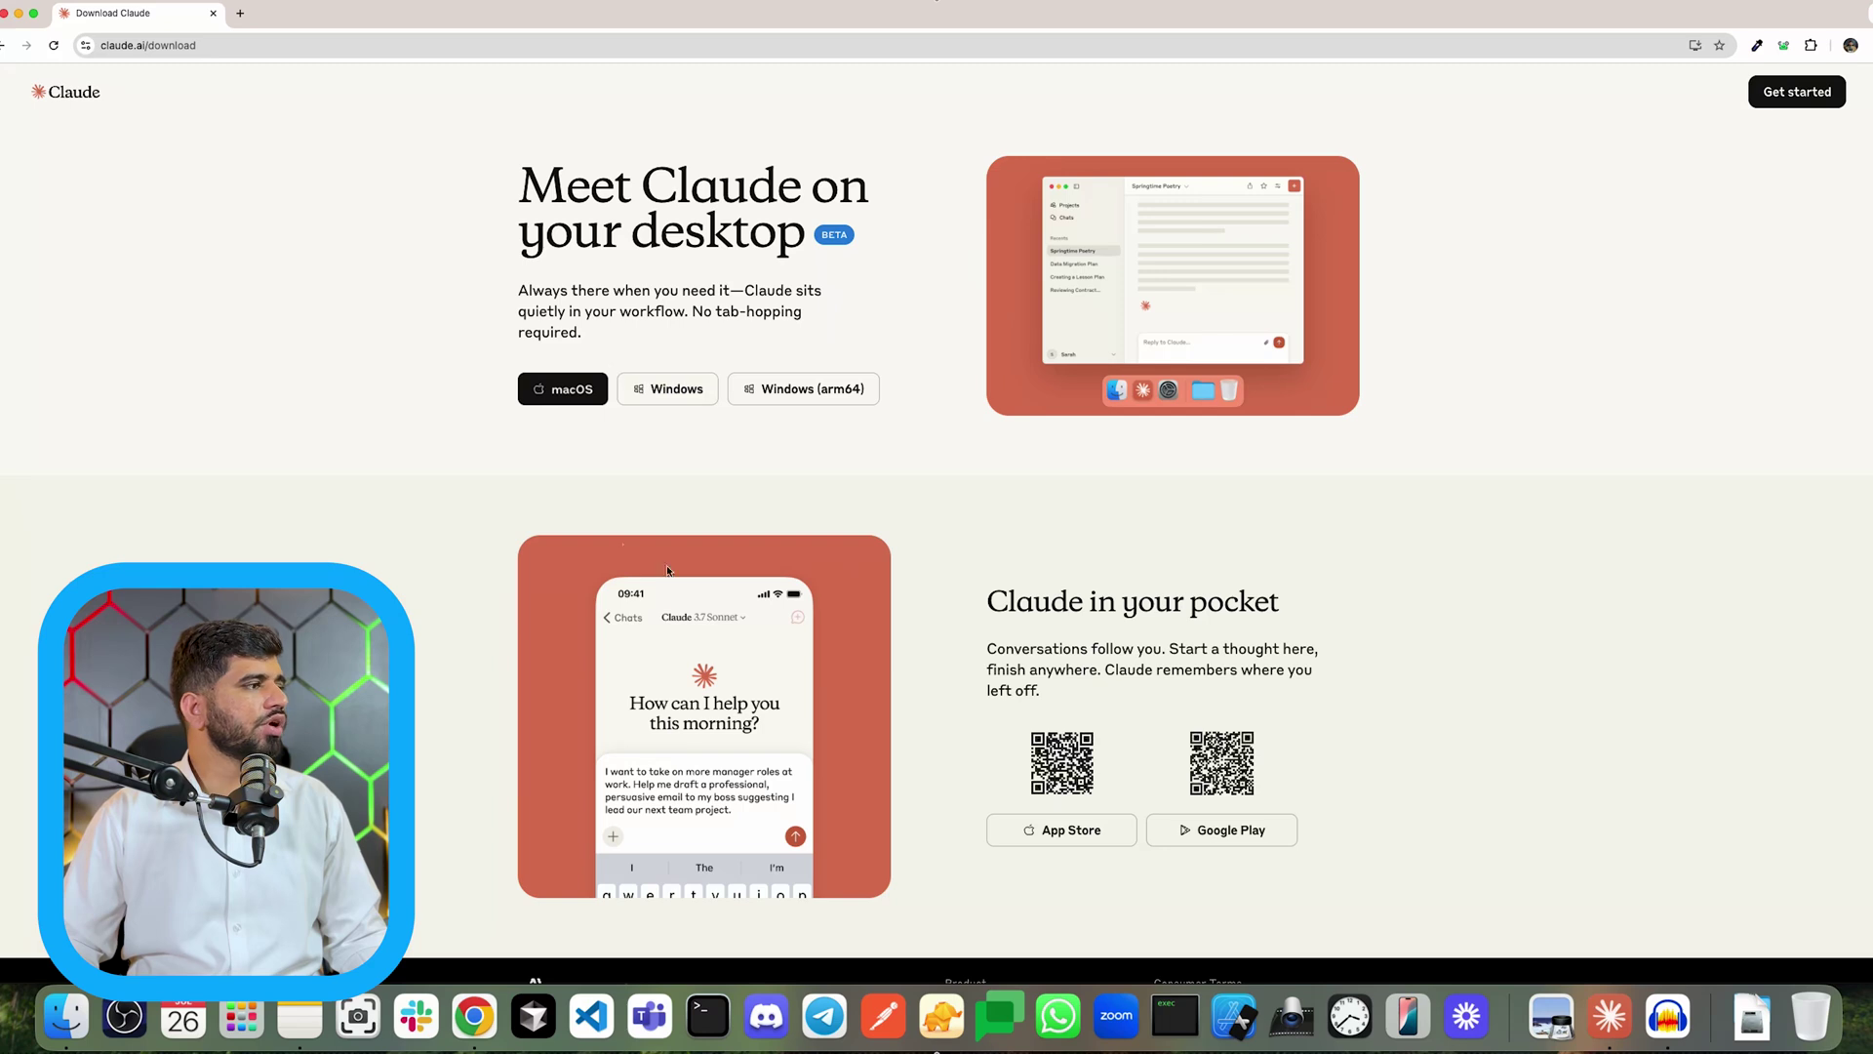
scroll(862, 547, "down", 1)
scroll(863, 548, "down", 2)
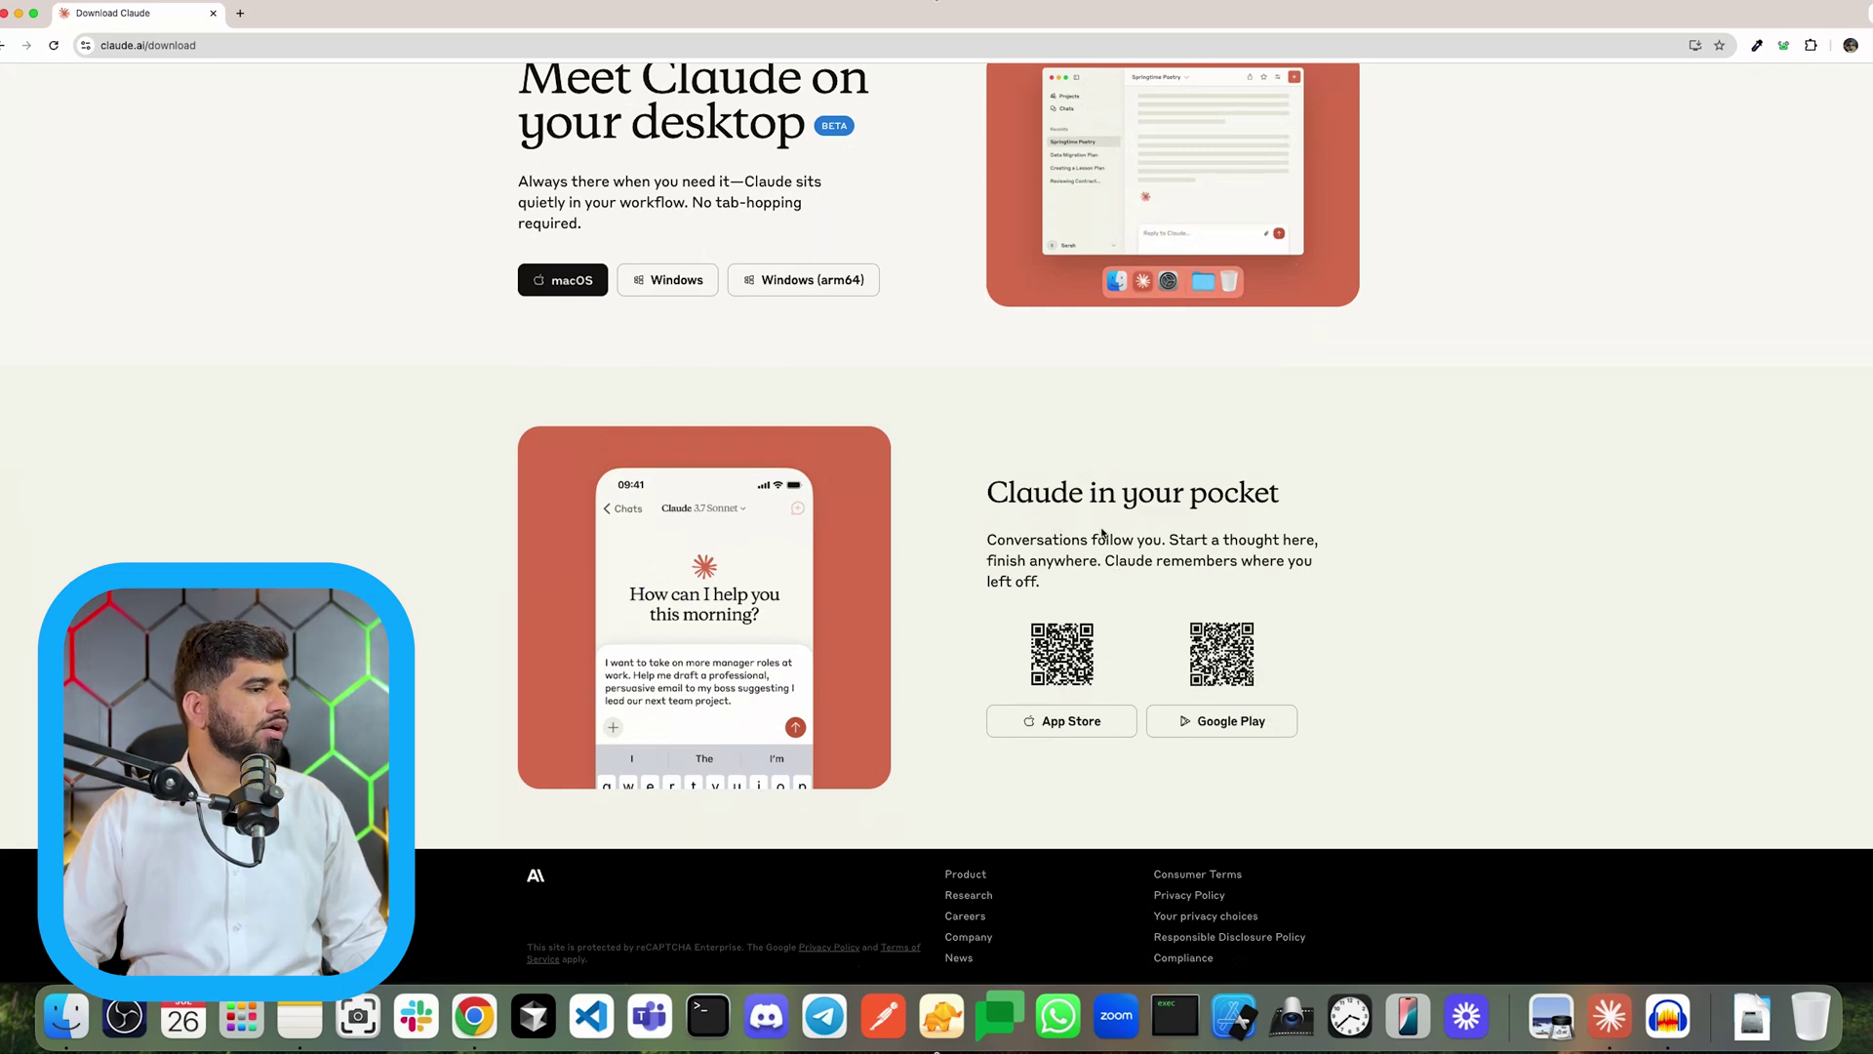
Step: Switch to the Claude desktop app and open its artifacts gallery
left_click(1609, 1015)
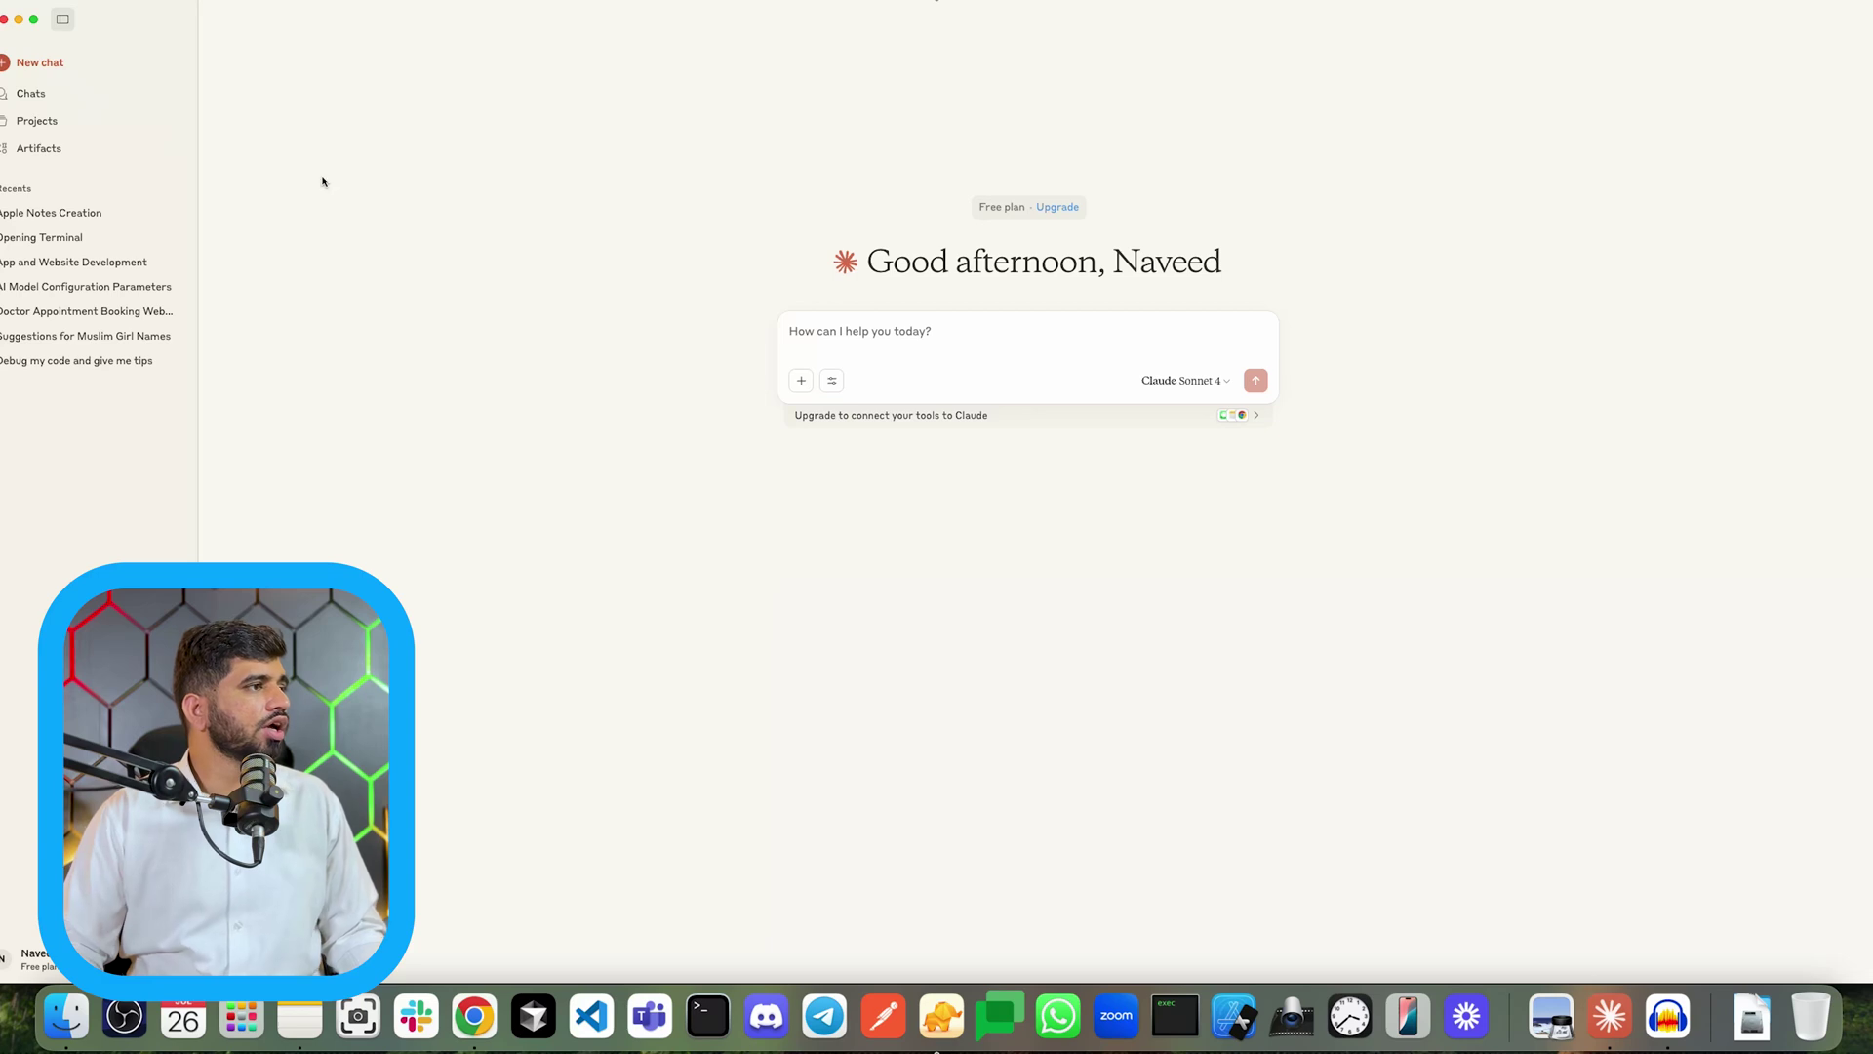
left_click(49, 149)
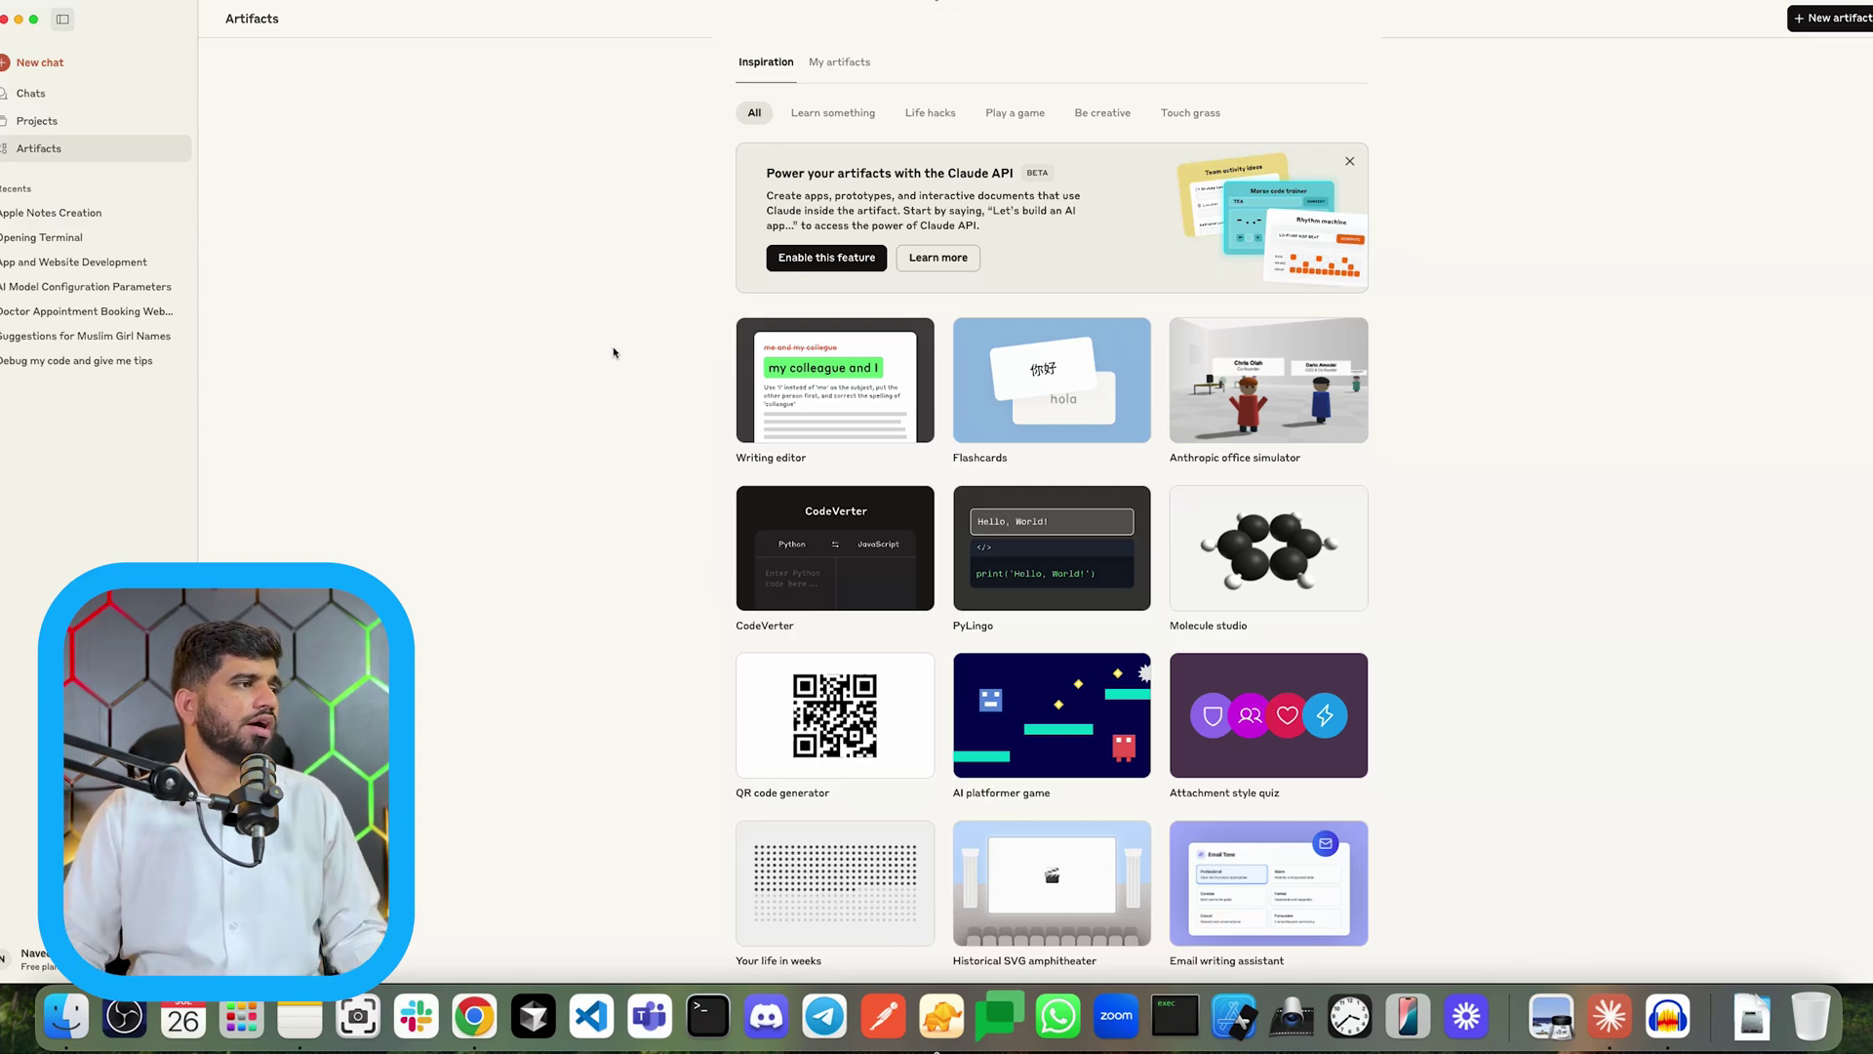
Step: Browse the whole collection of inspiration artifacts to see which kinds of ready-made apps are offered
scroll(632, 345, "down", 5)
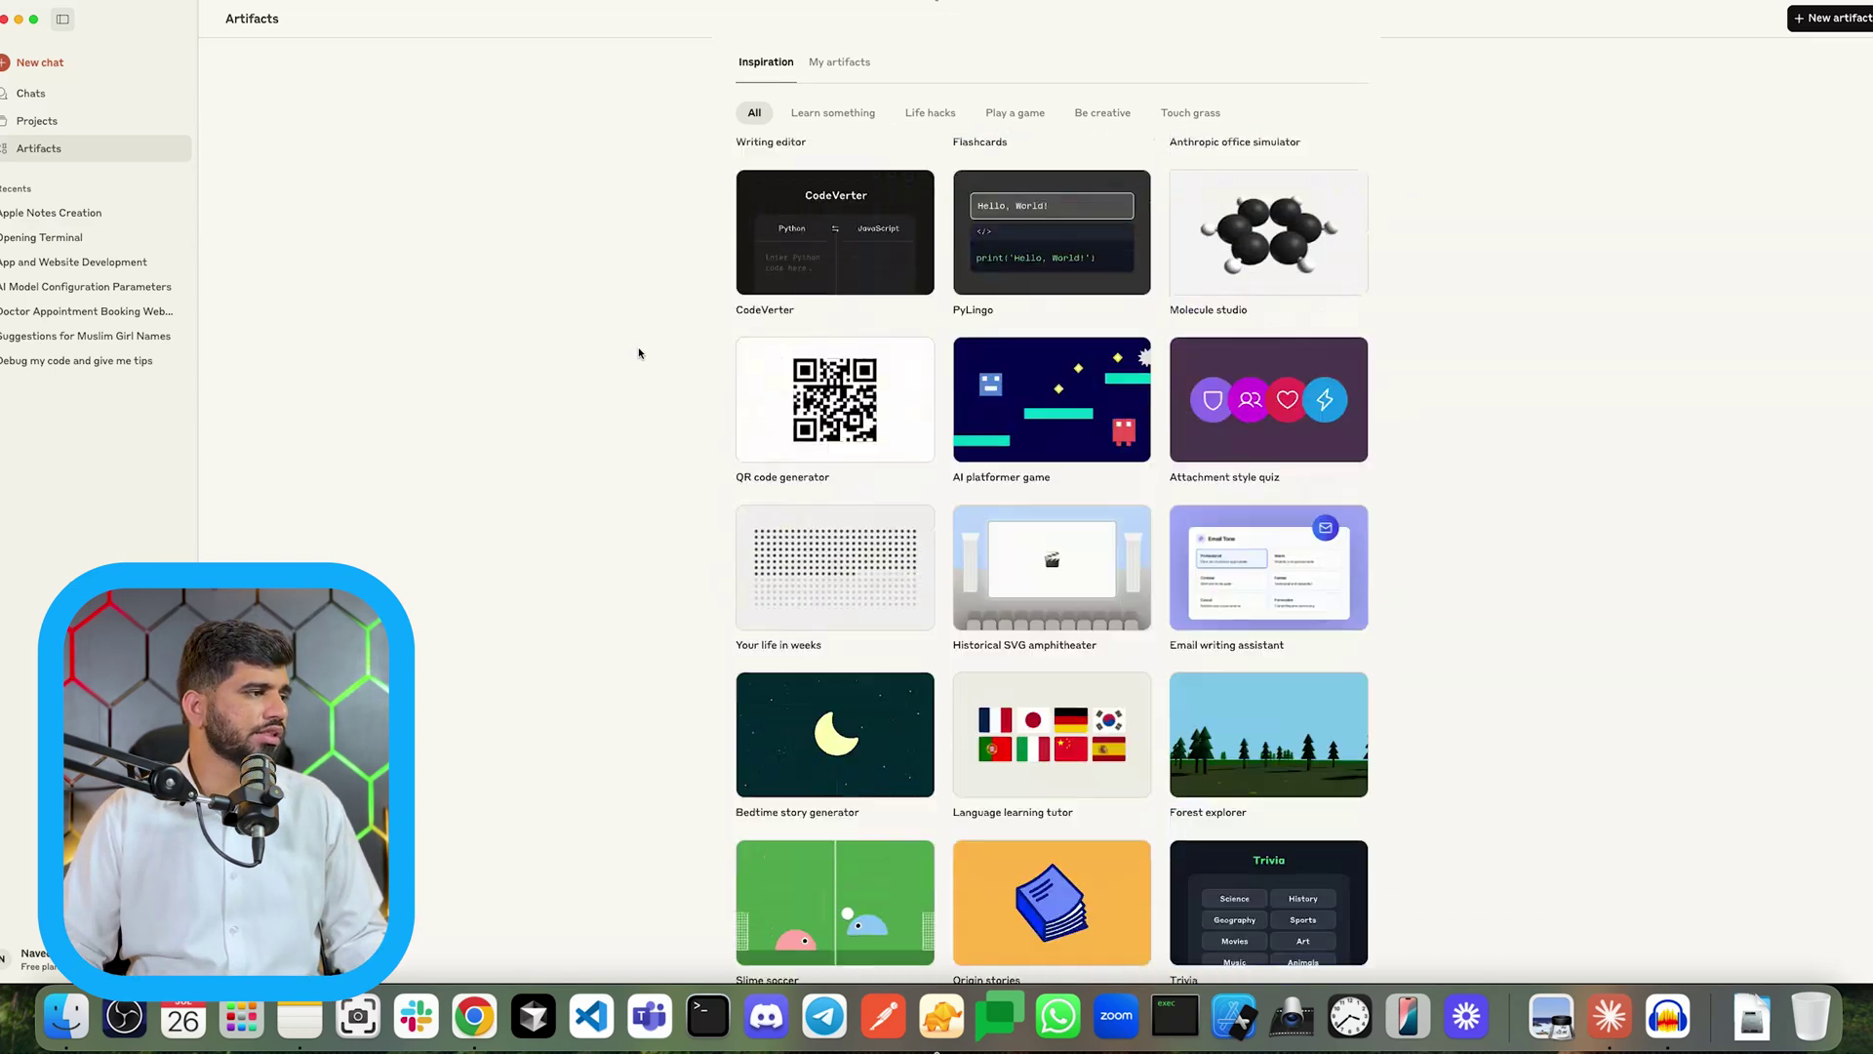
scroll(639, 353, "up", 3)
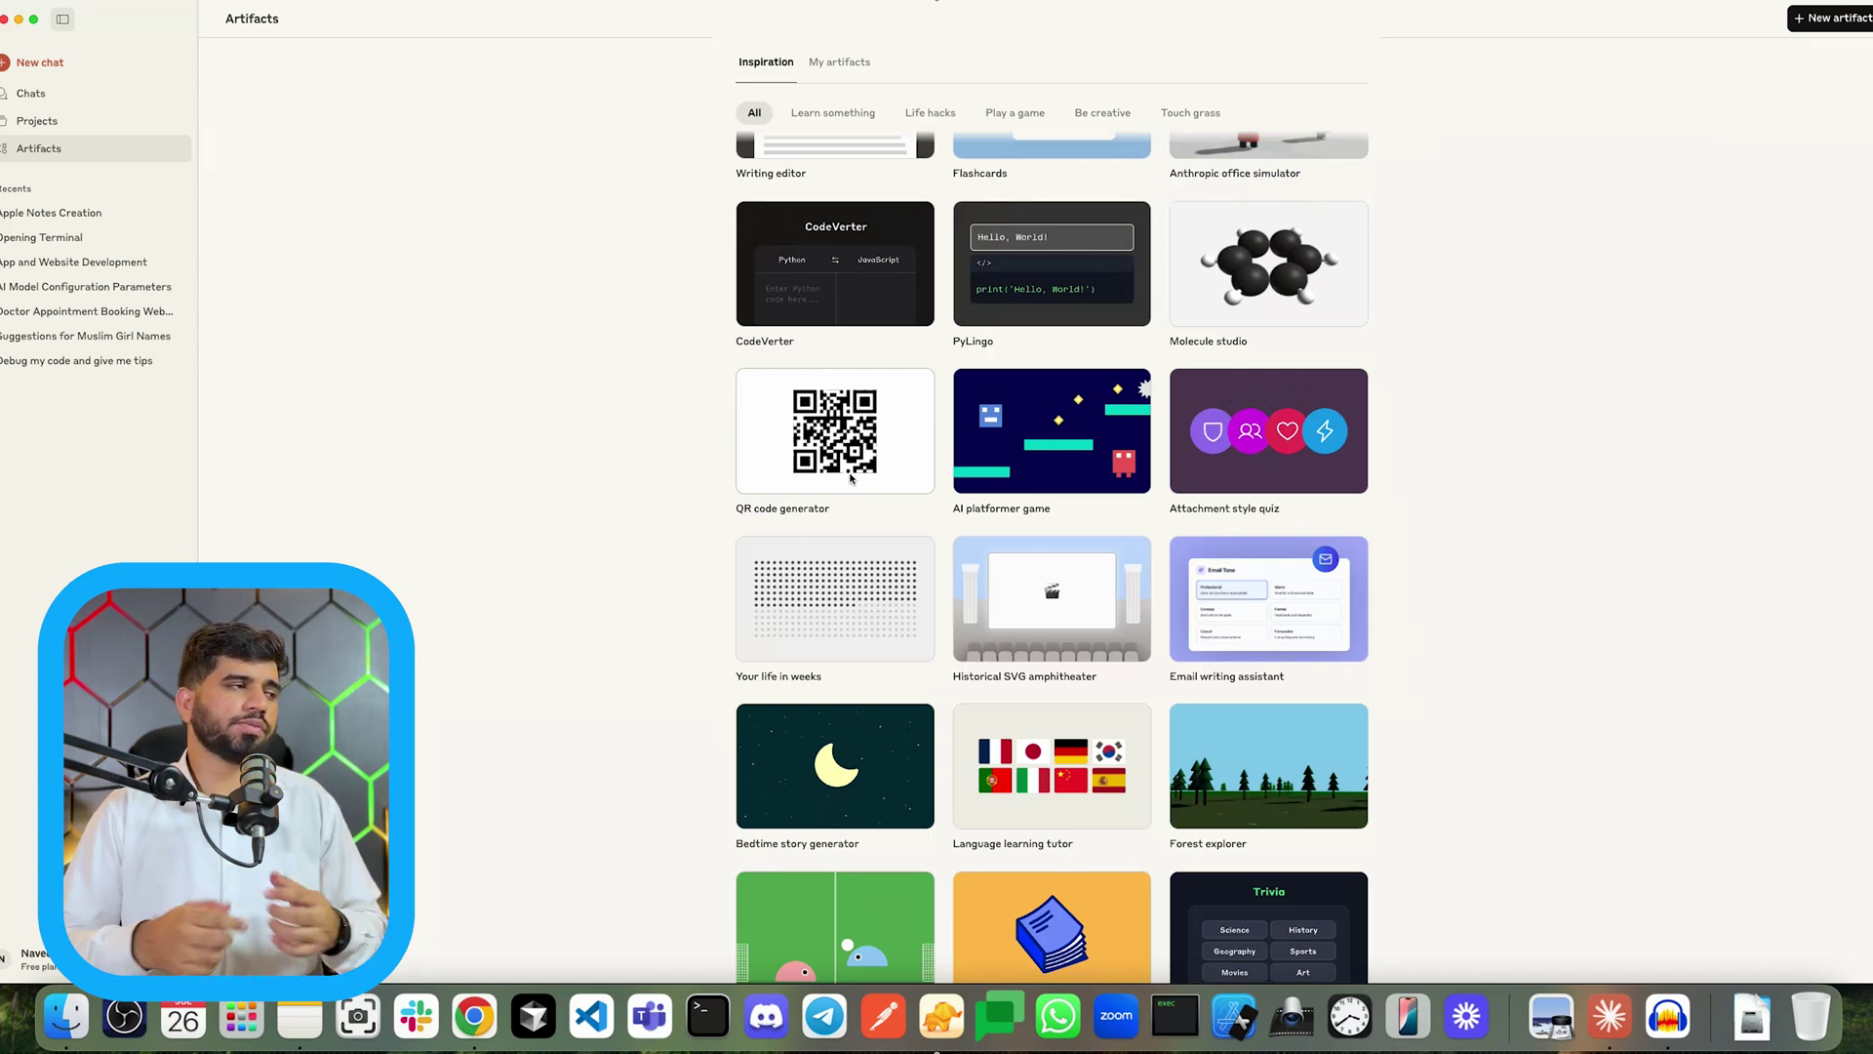
scroll(861, 467, "up", 5)
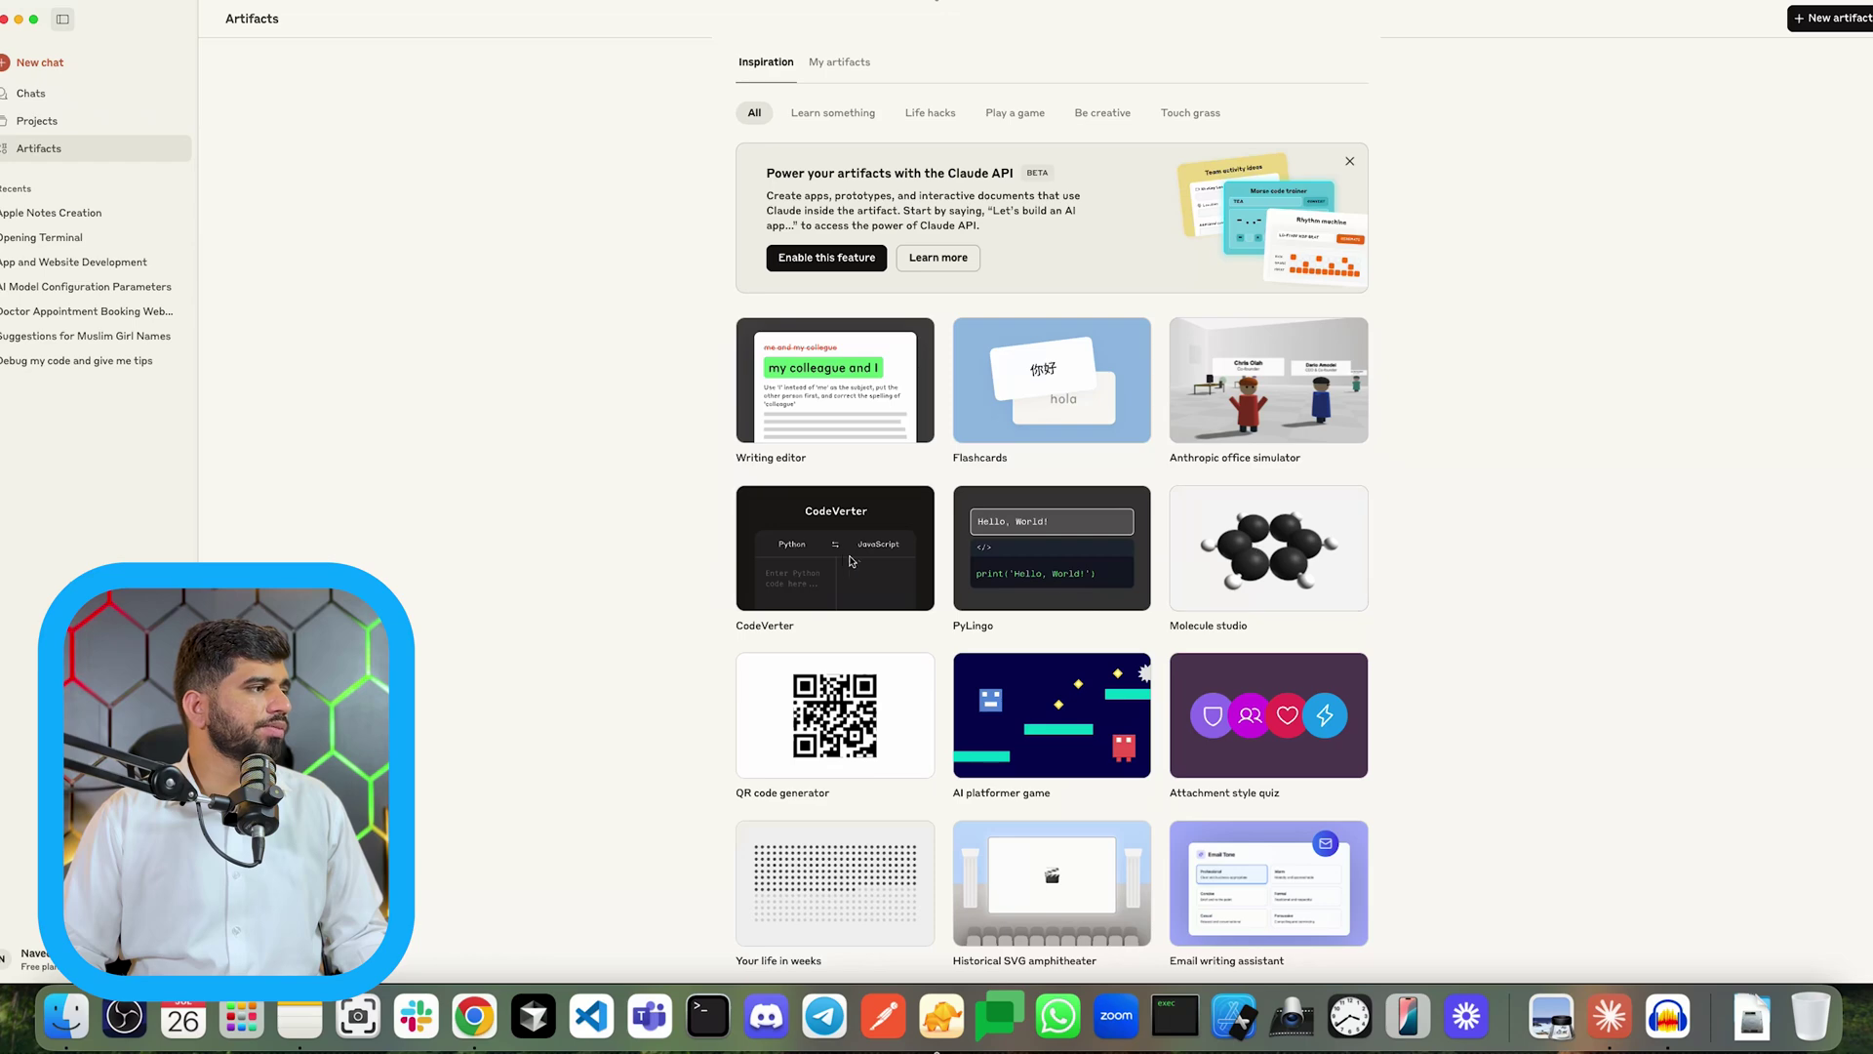
scroll(847, 556, "down", 10)
scroll(837, 459, "up", 4)
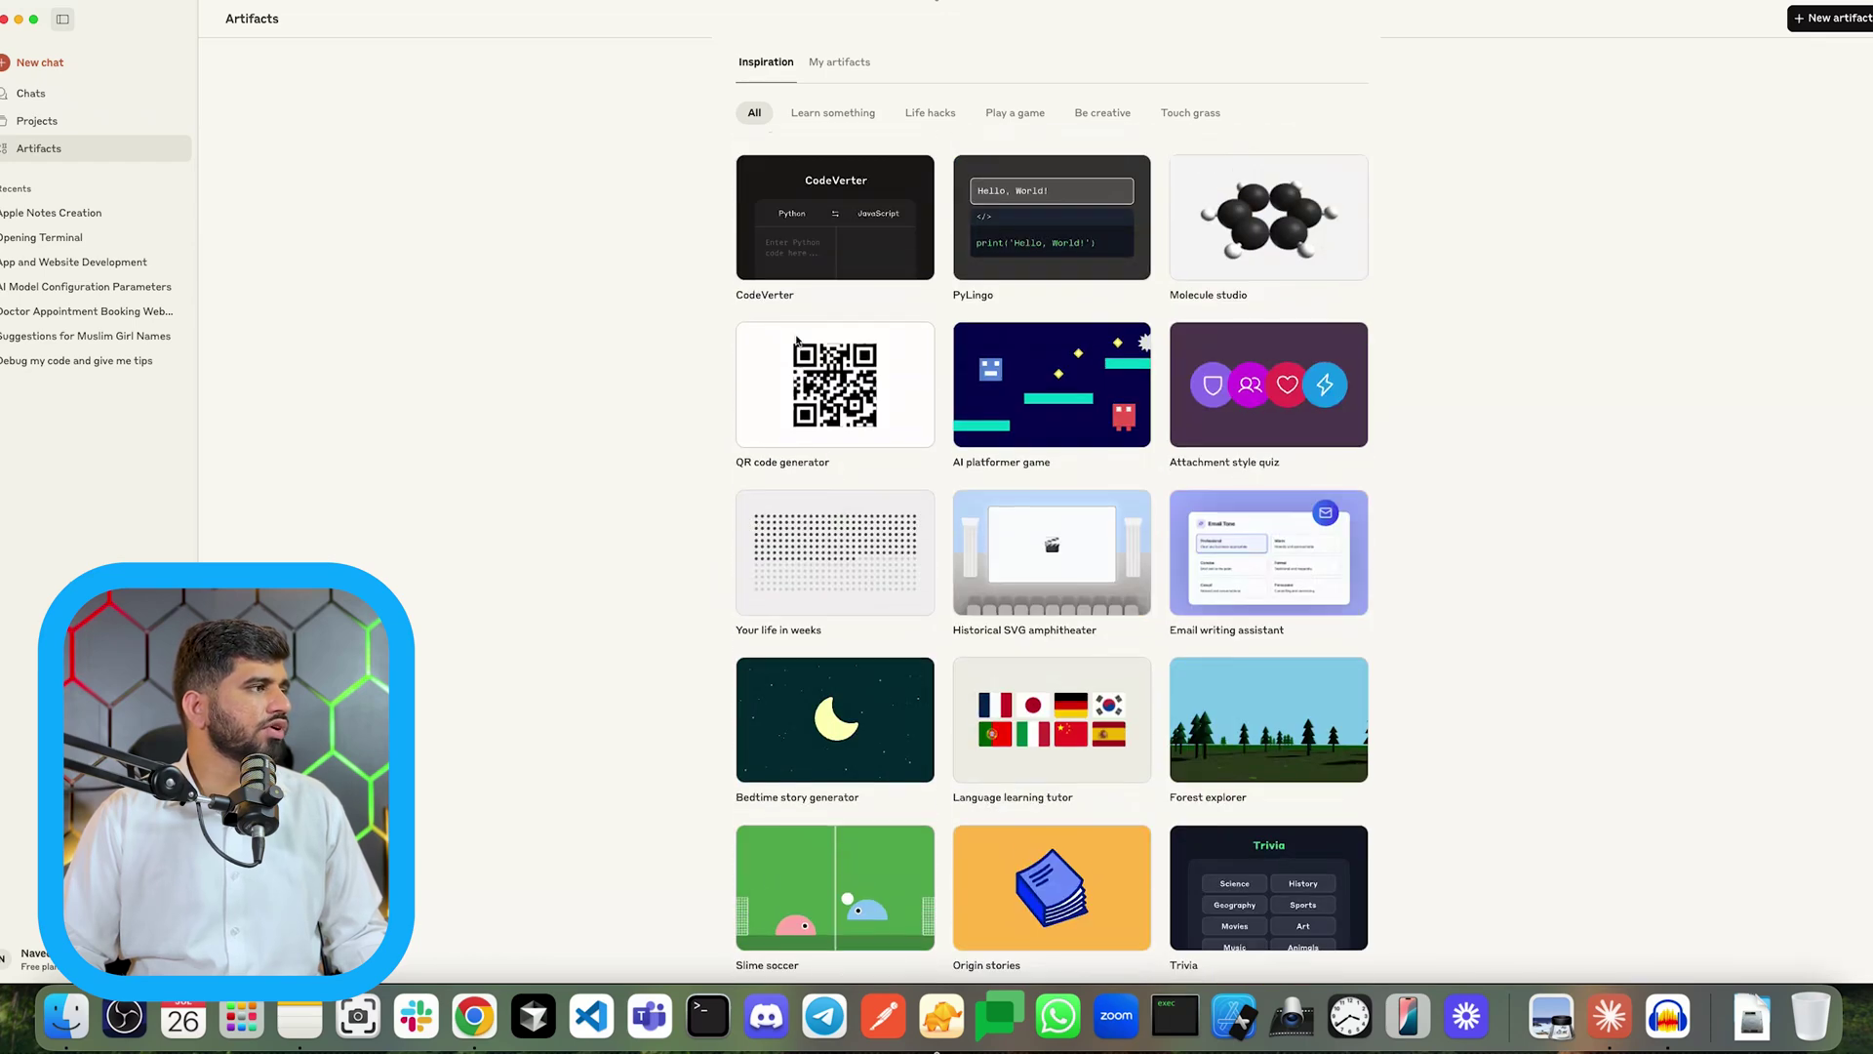
scroll(907, 497, "down", 3)
scroll(924, 513, "down", 10)
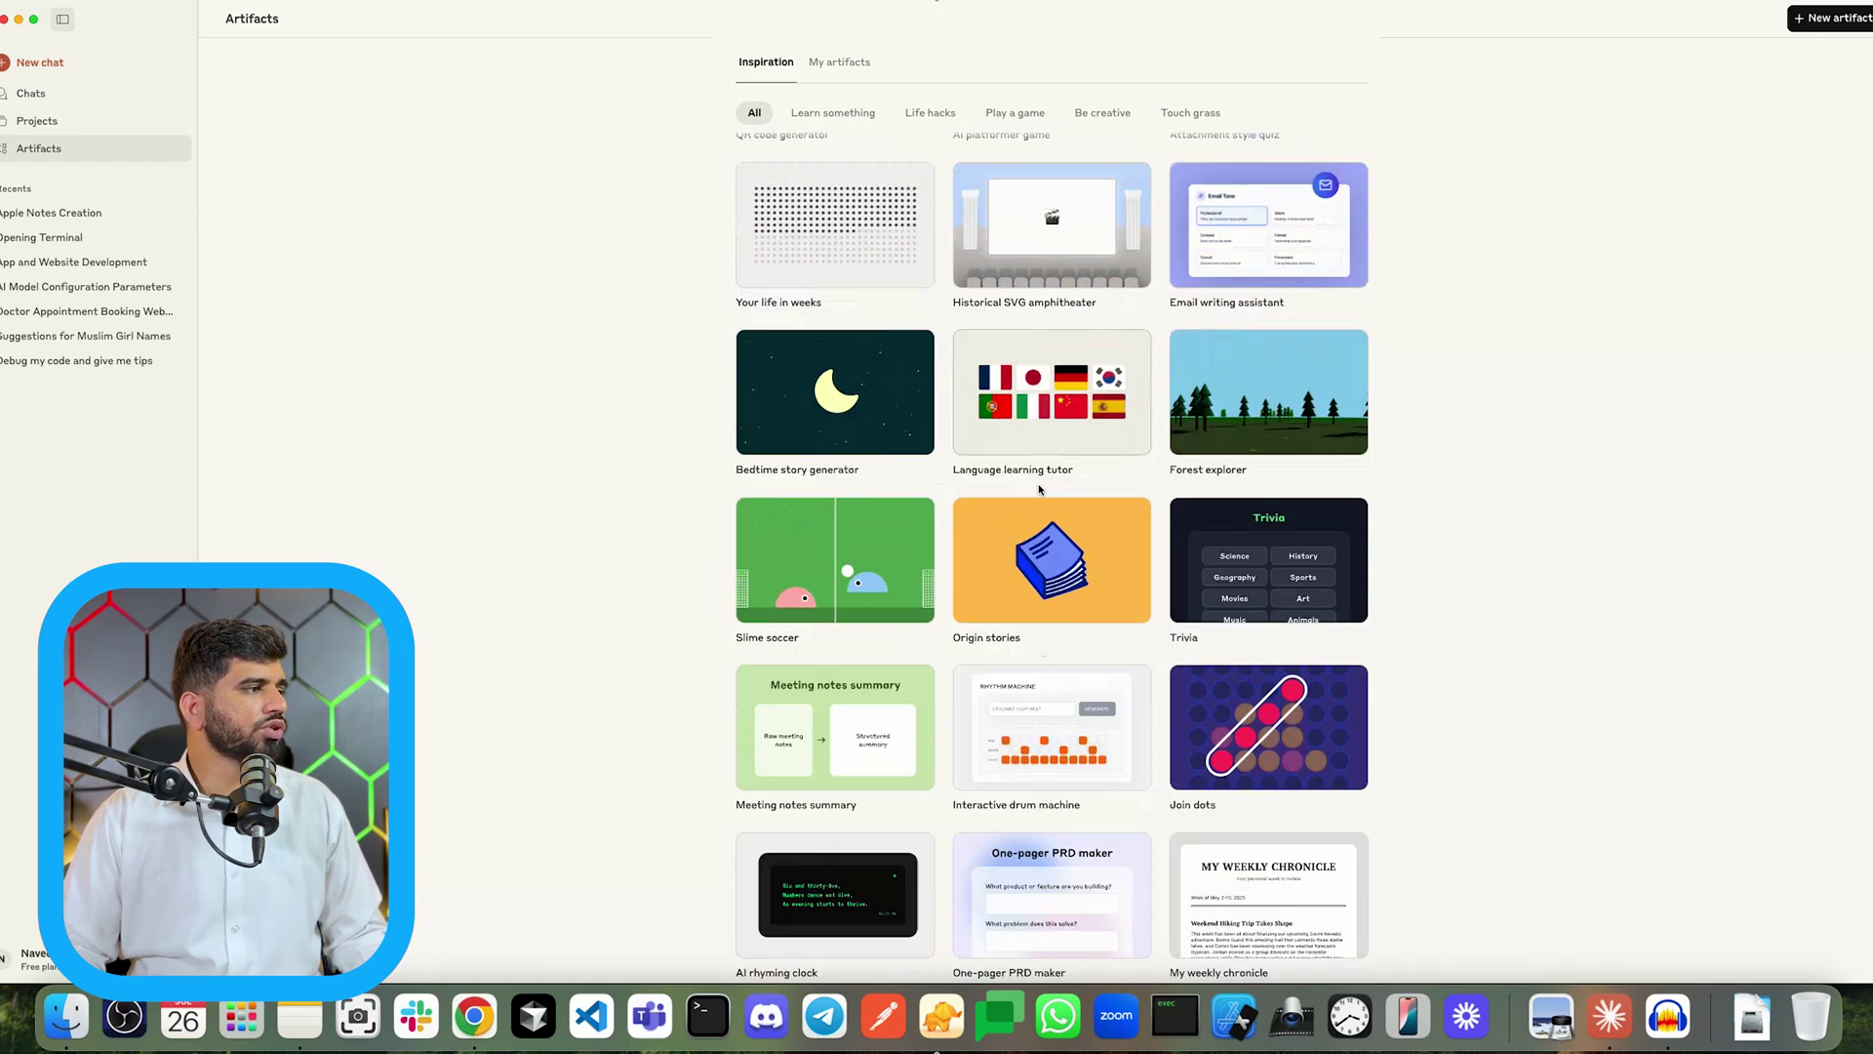
scroll(1044, 534, "down", 5)
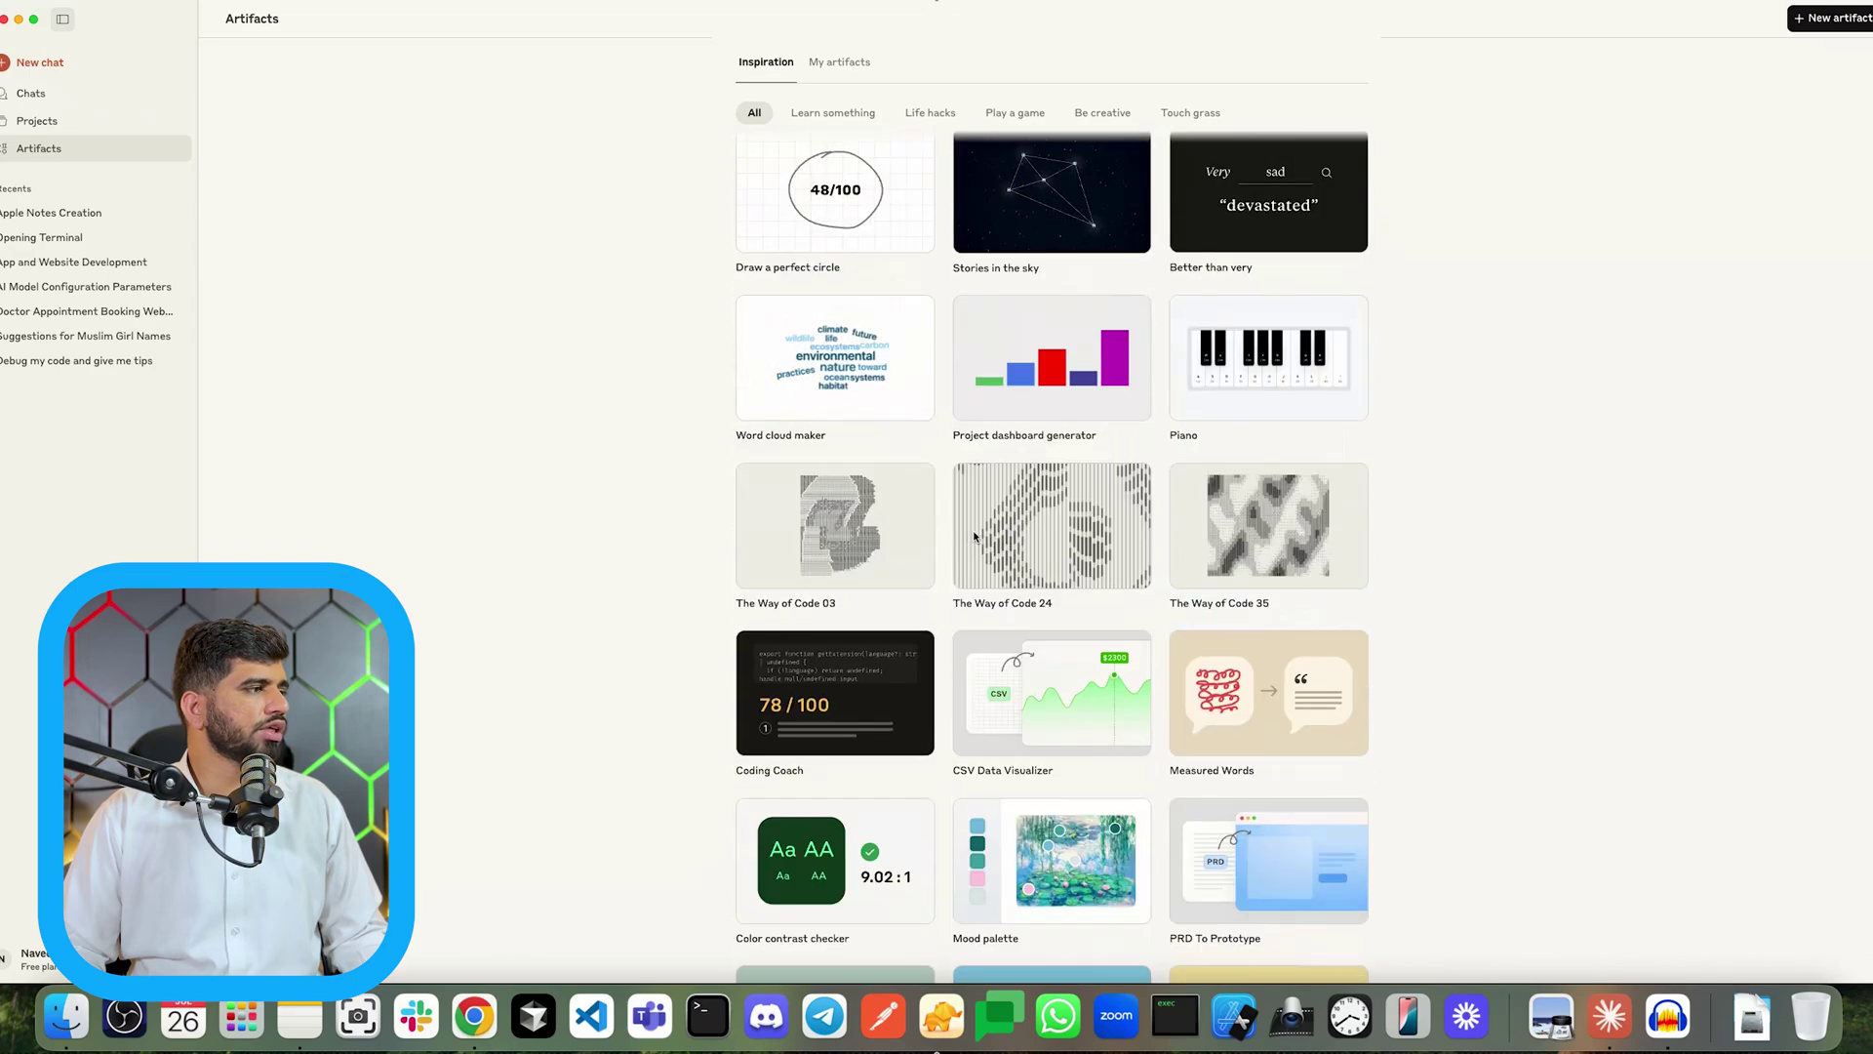
scroll(1015, 560, "down", 2)
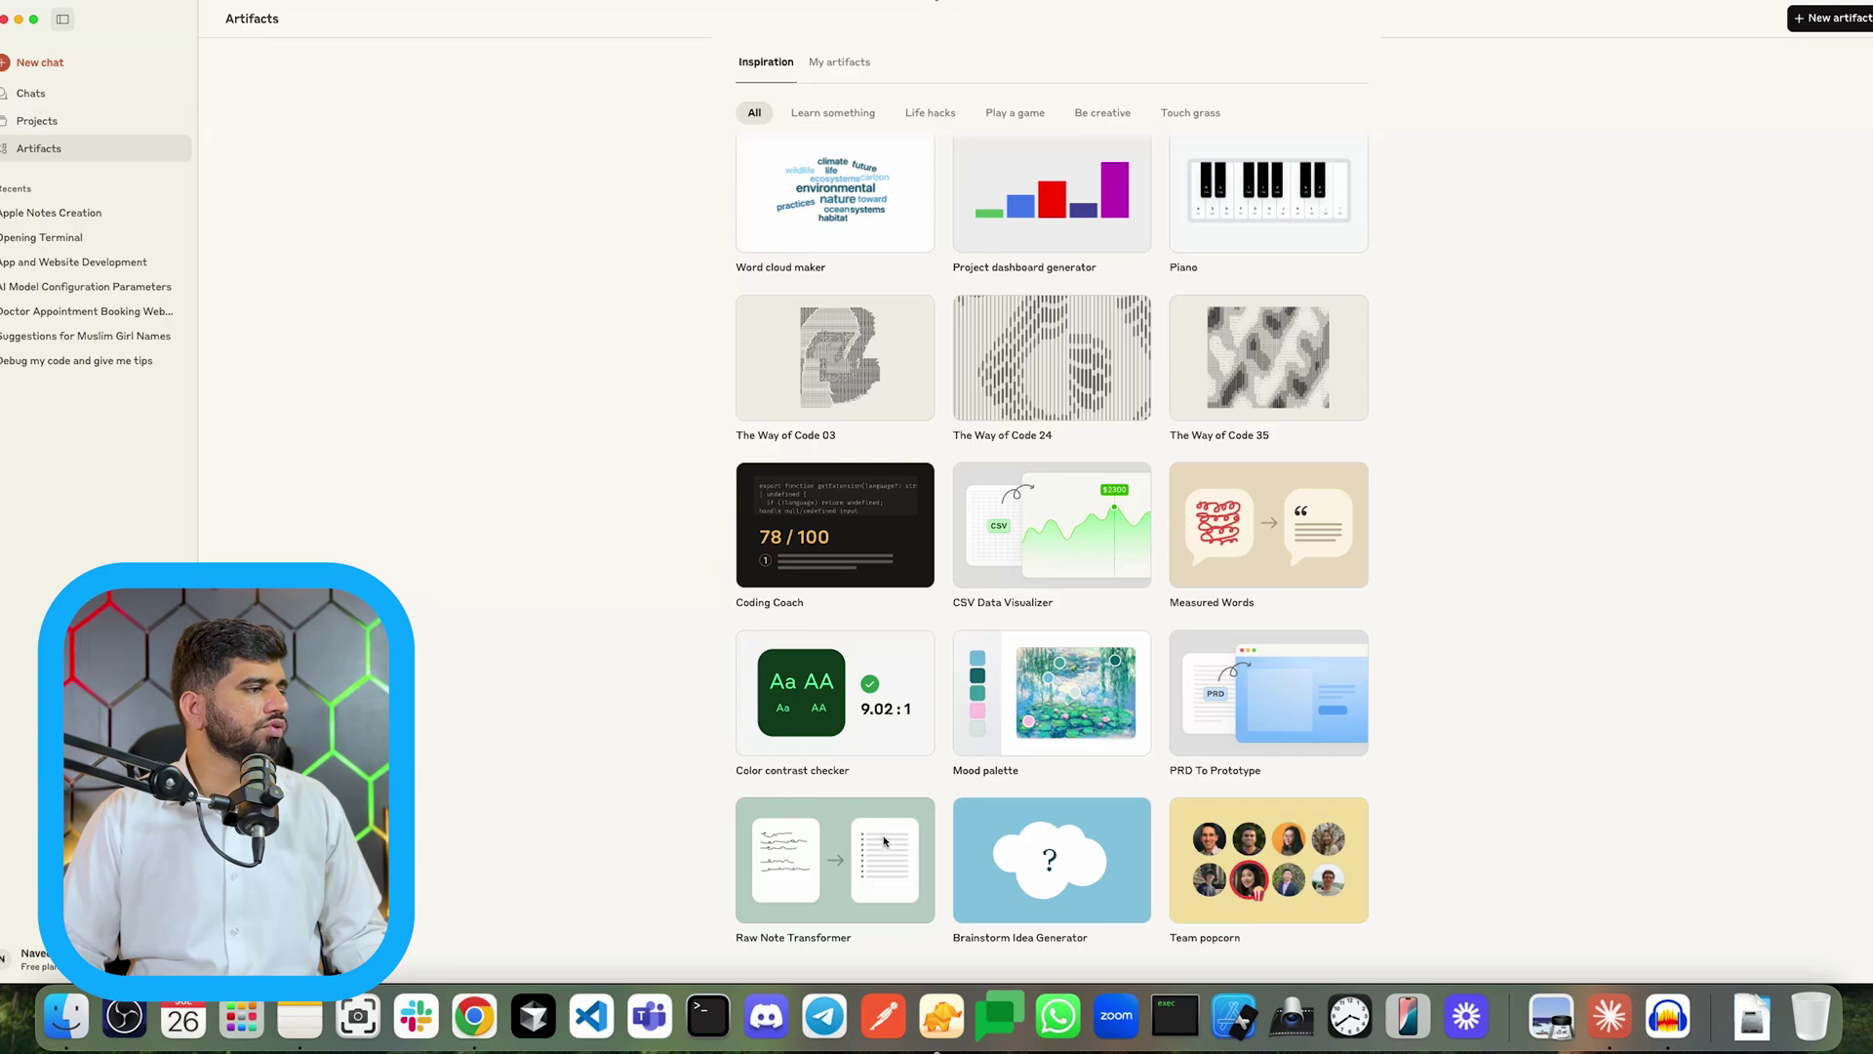
scroll(886, 835, "up", 10)
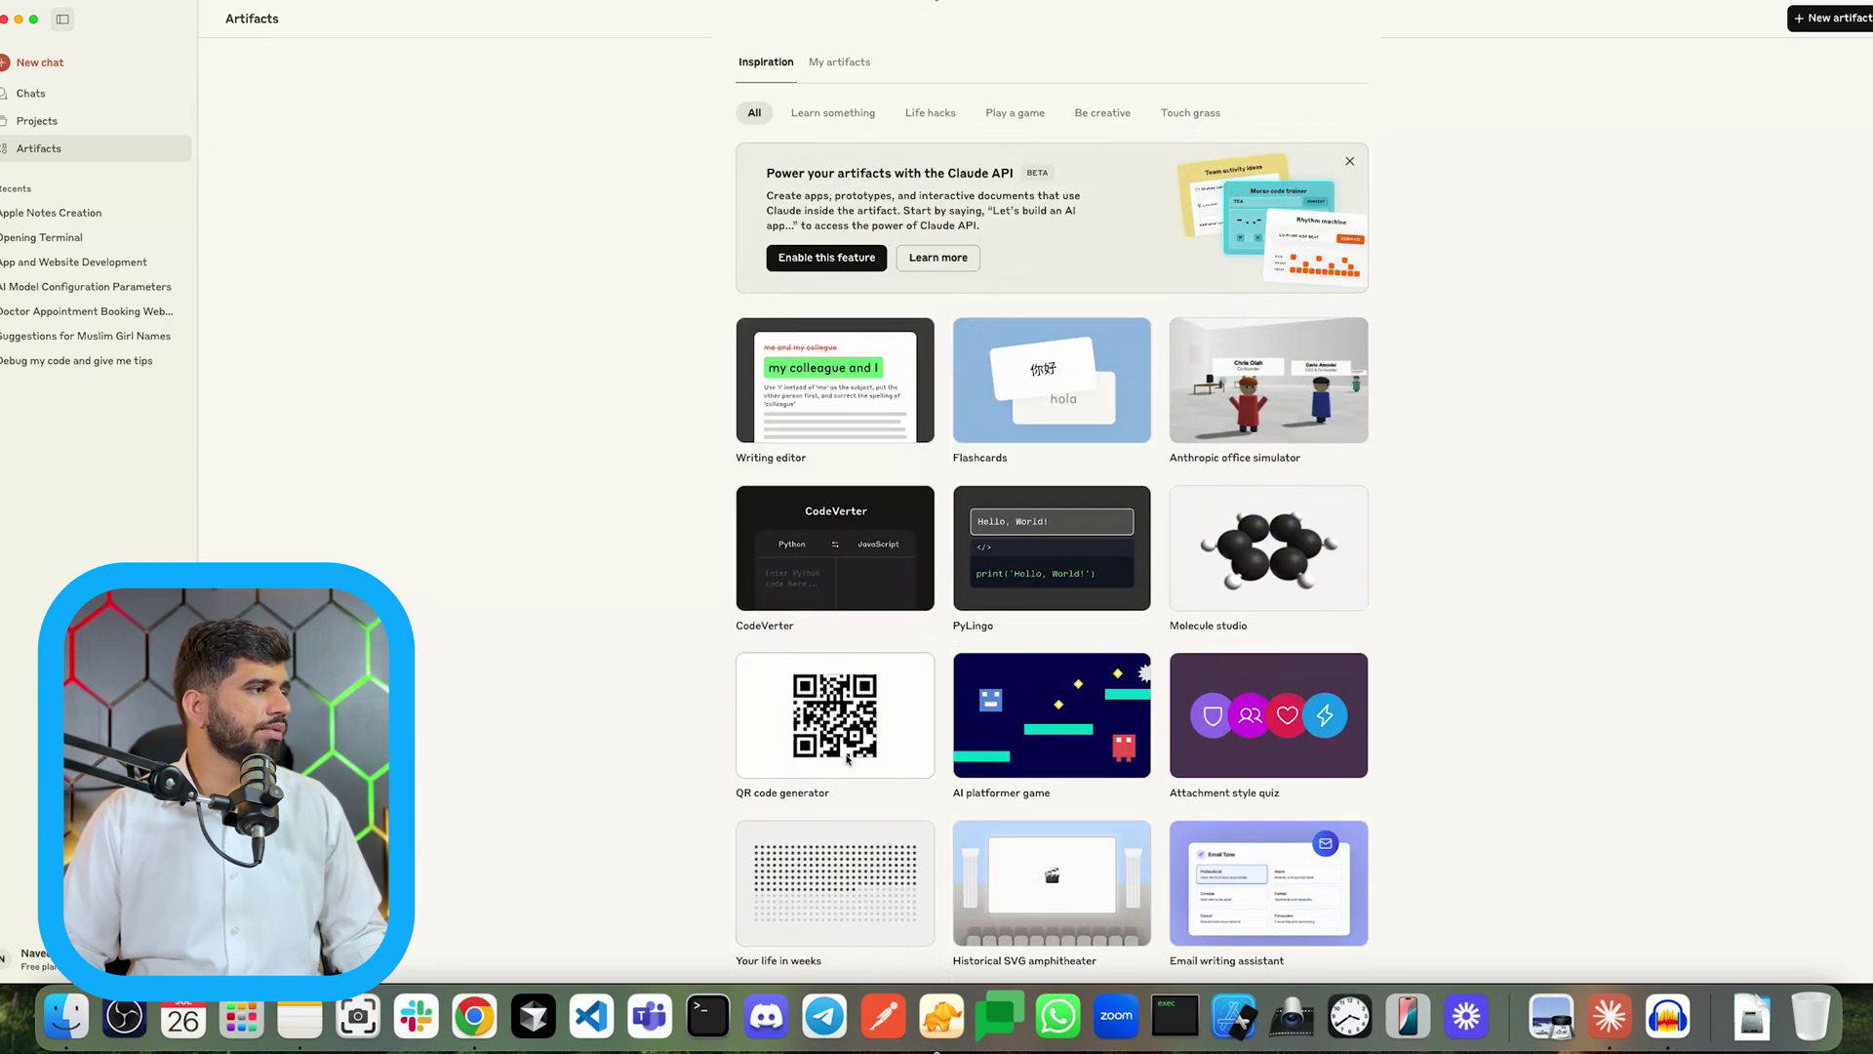
scroll(837, 746, "down", 1)
scroll(875, 712, "down", 1)
scroll(878, 710, "up", 2)
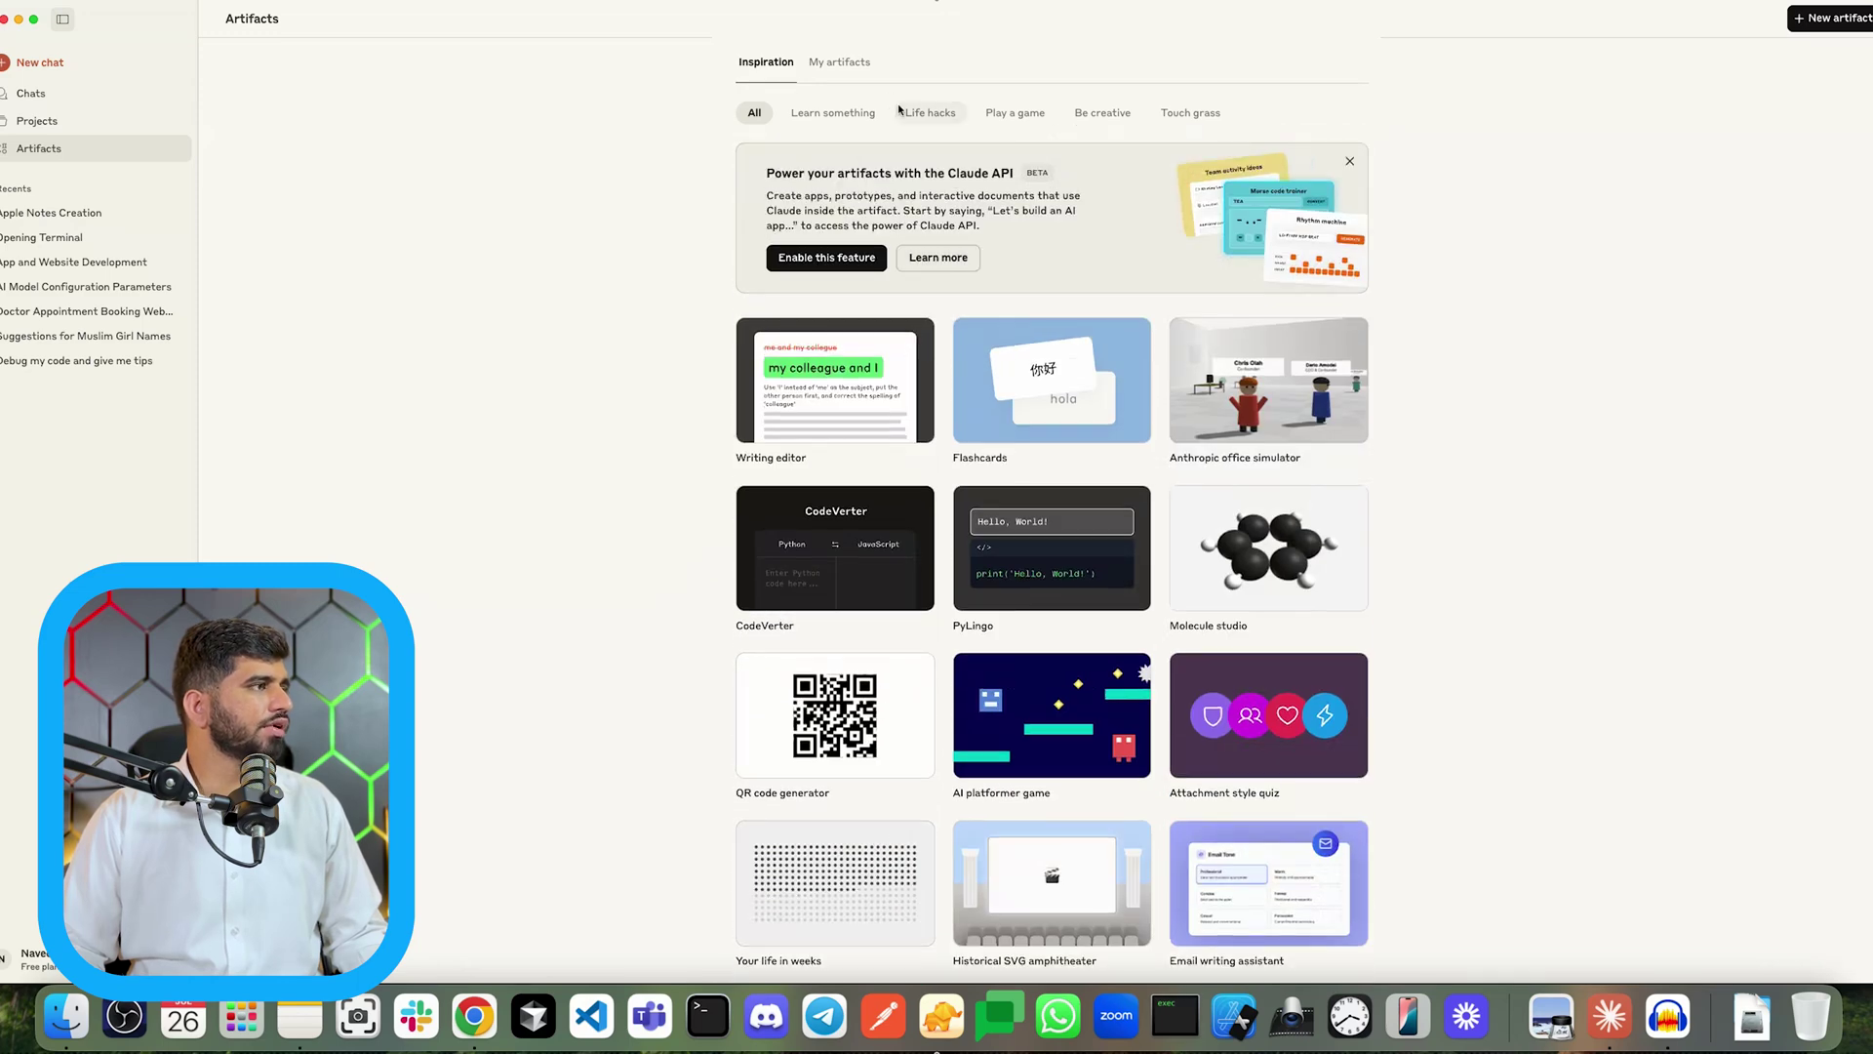
Step: Open the QR code generator artifact from the gallery and start customizing it as a remix
left_click(831, 113)
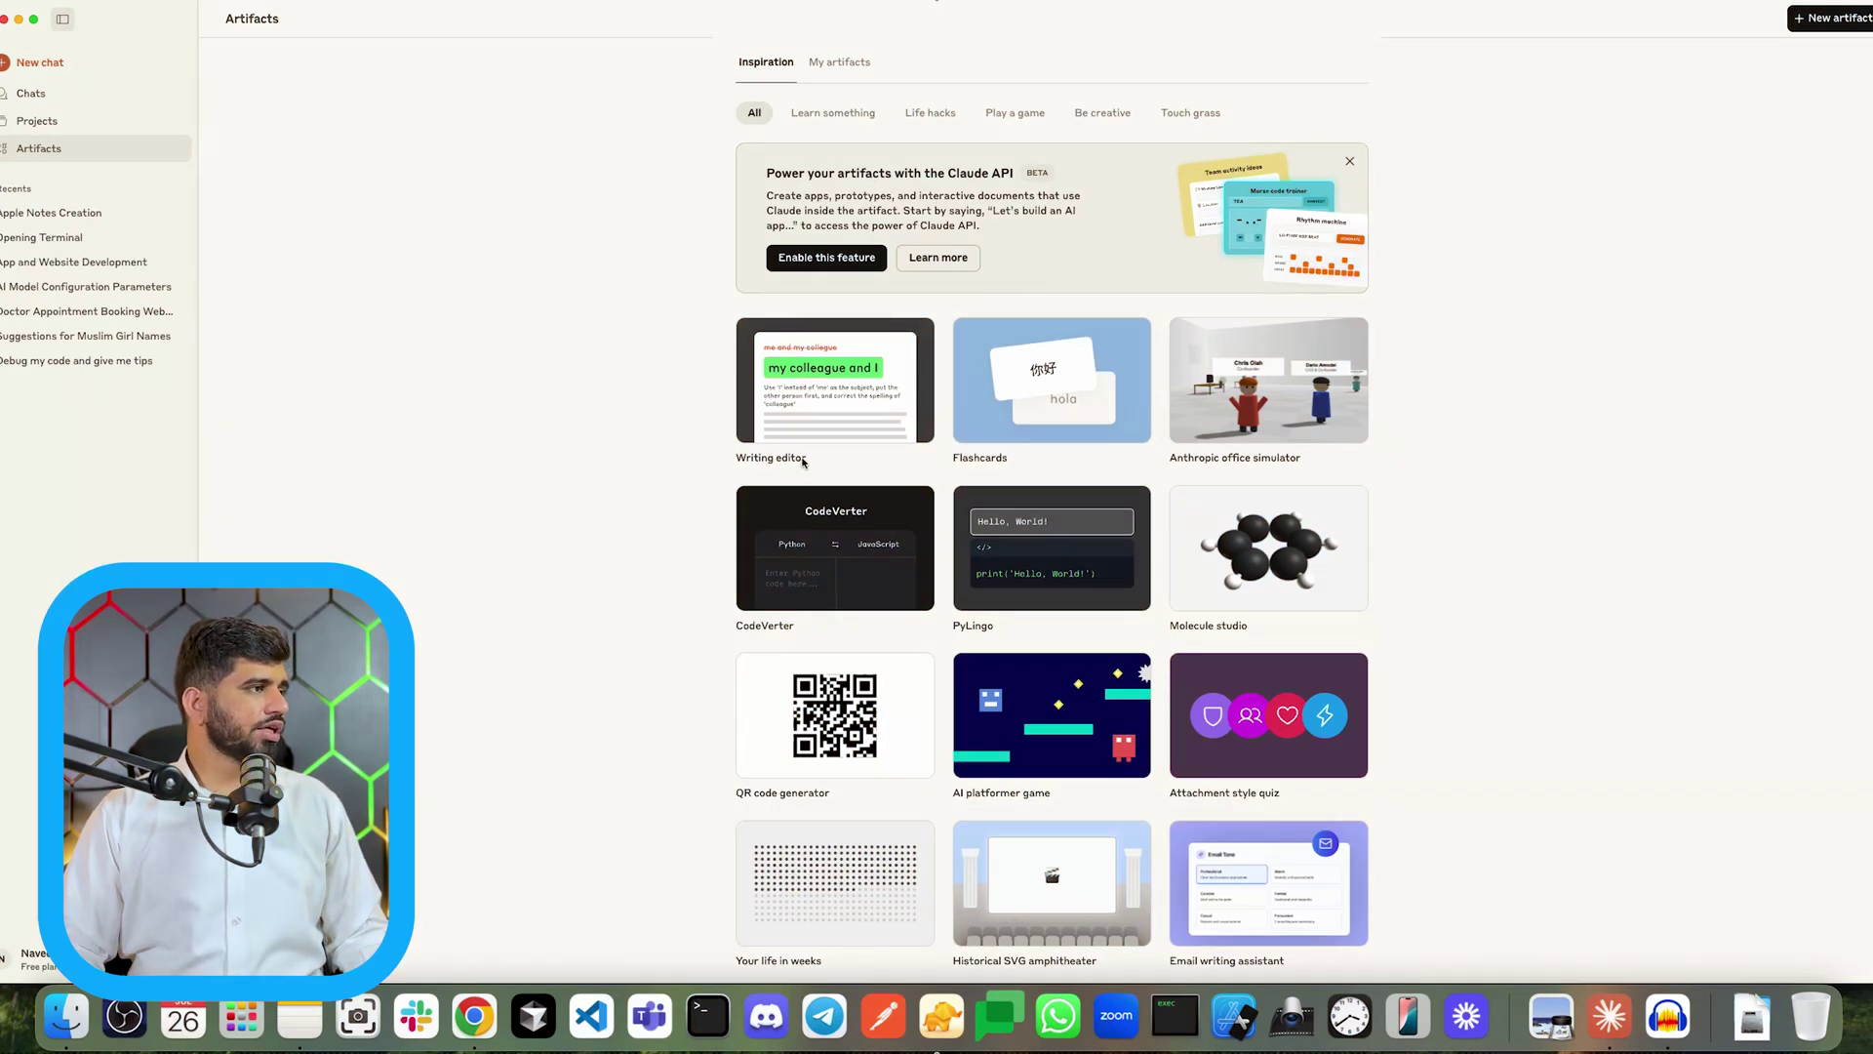
scroll(804, 463, "down", 1)
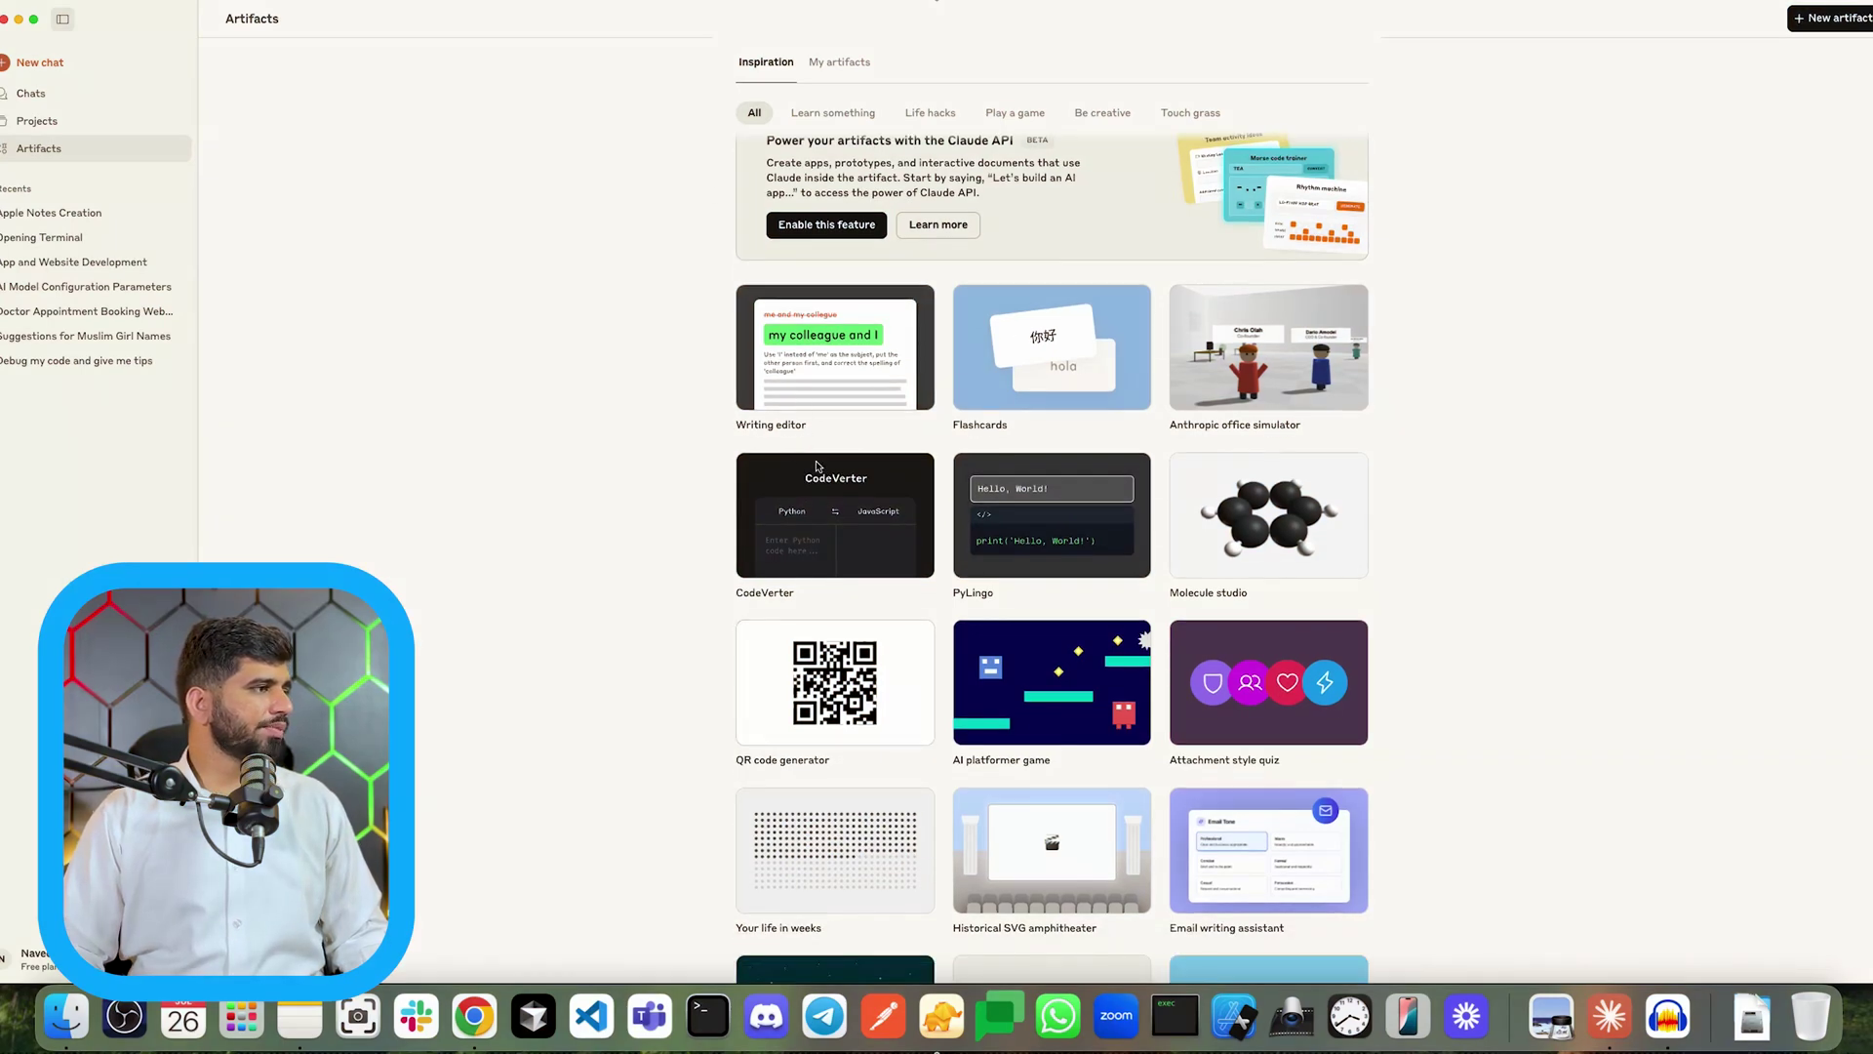
scroll(836, 586, "up", 1)
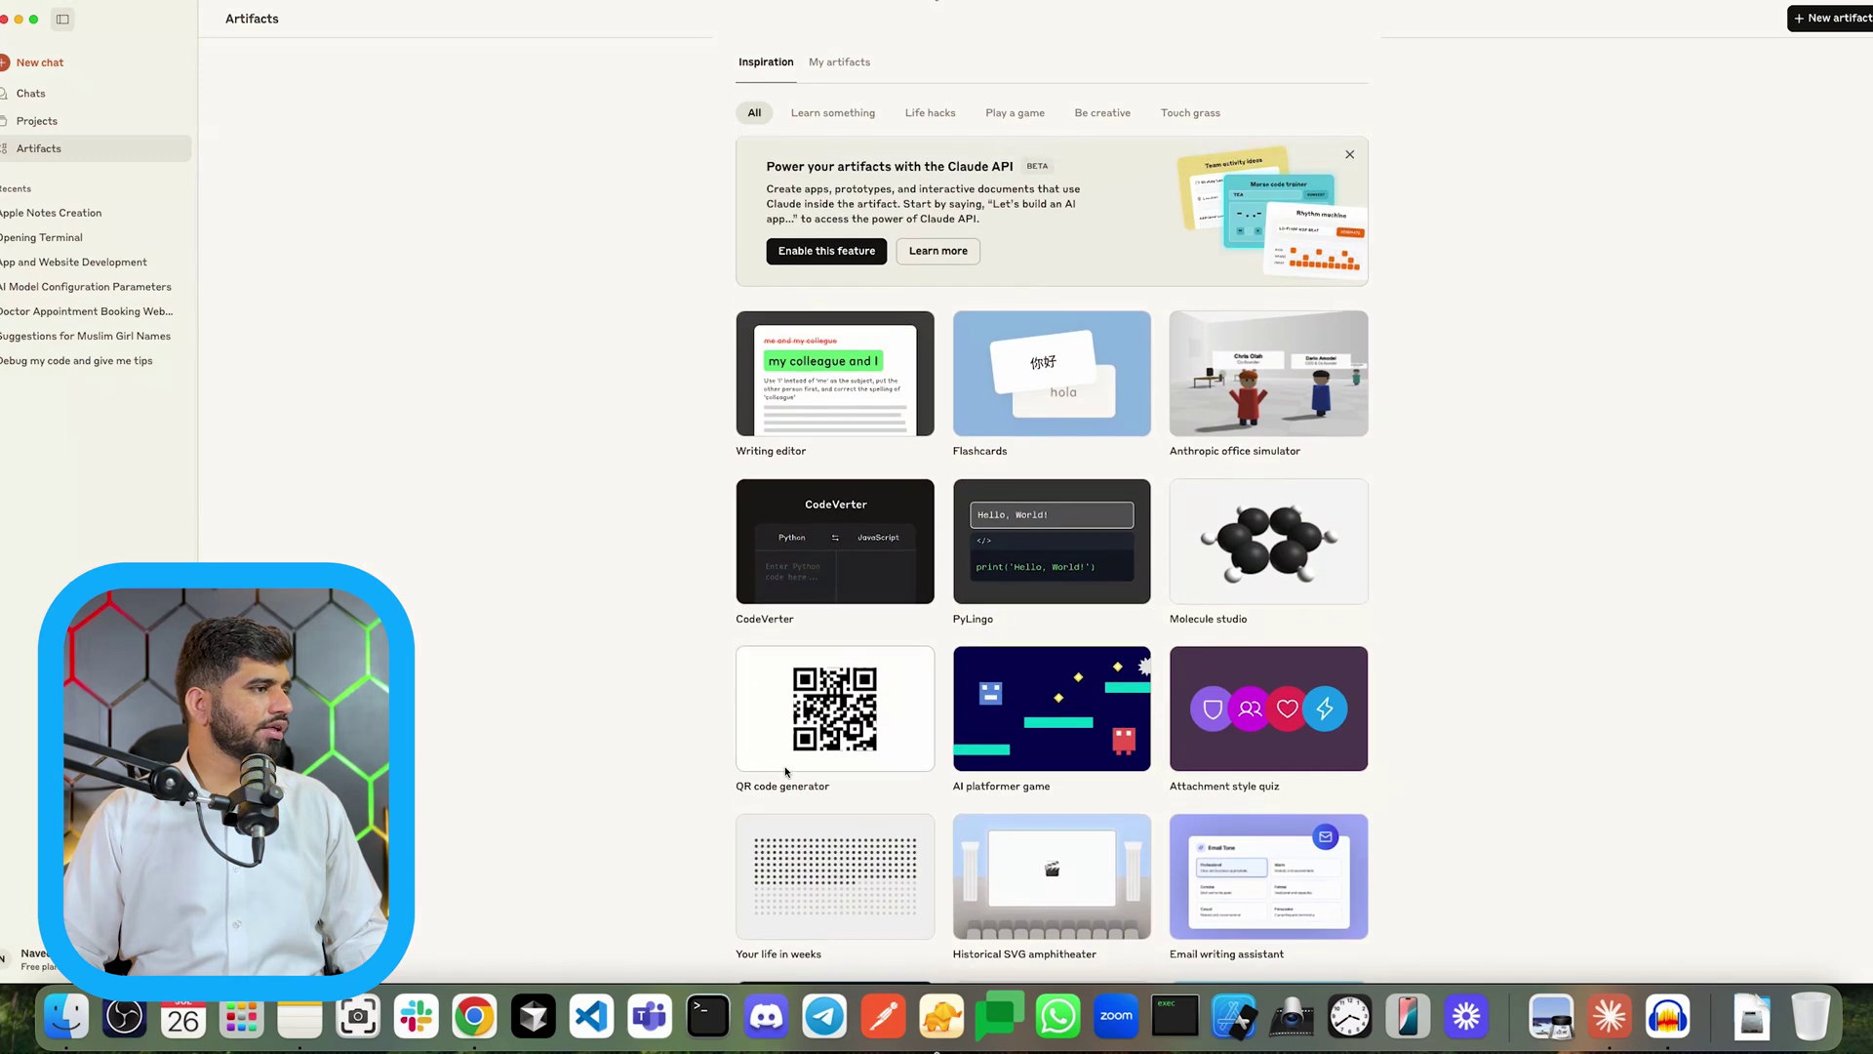
left_click(817, 709)
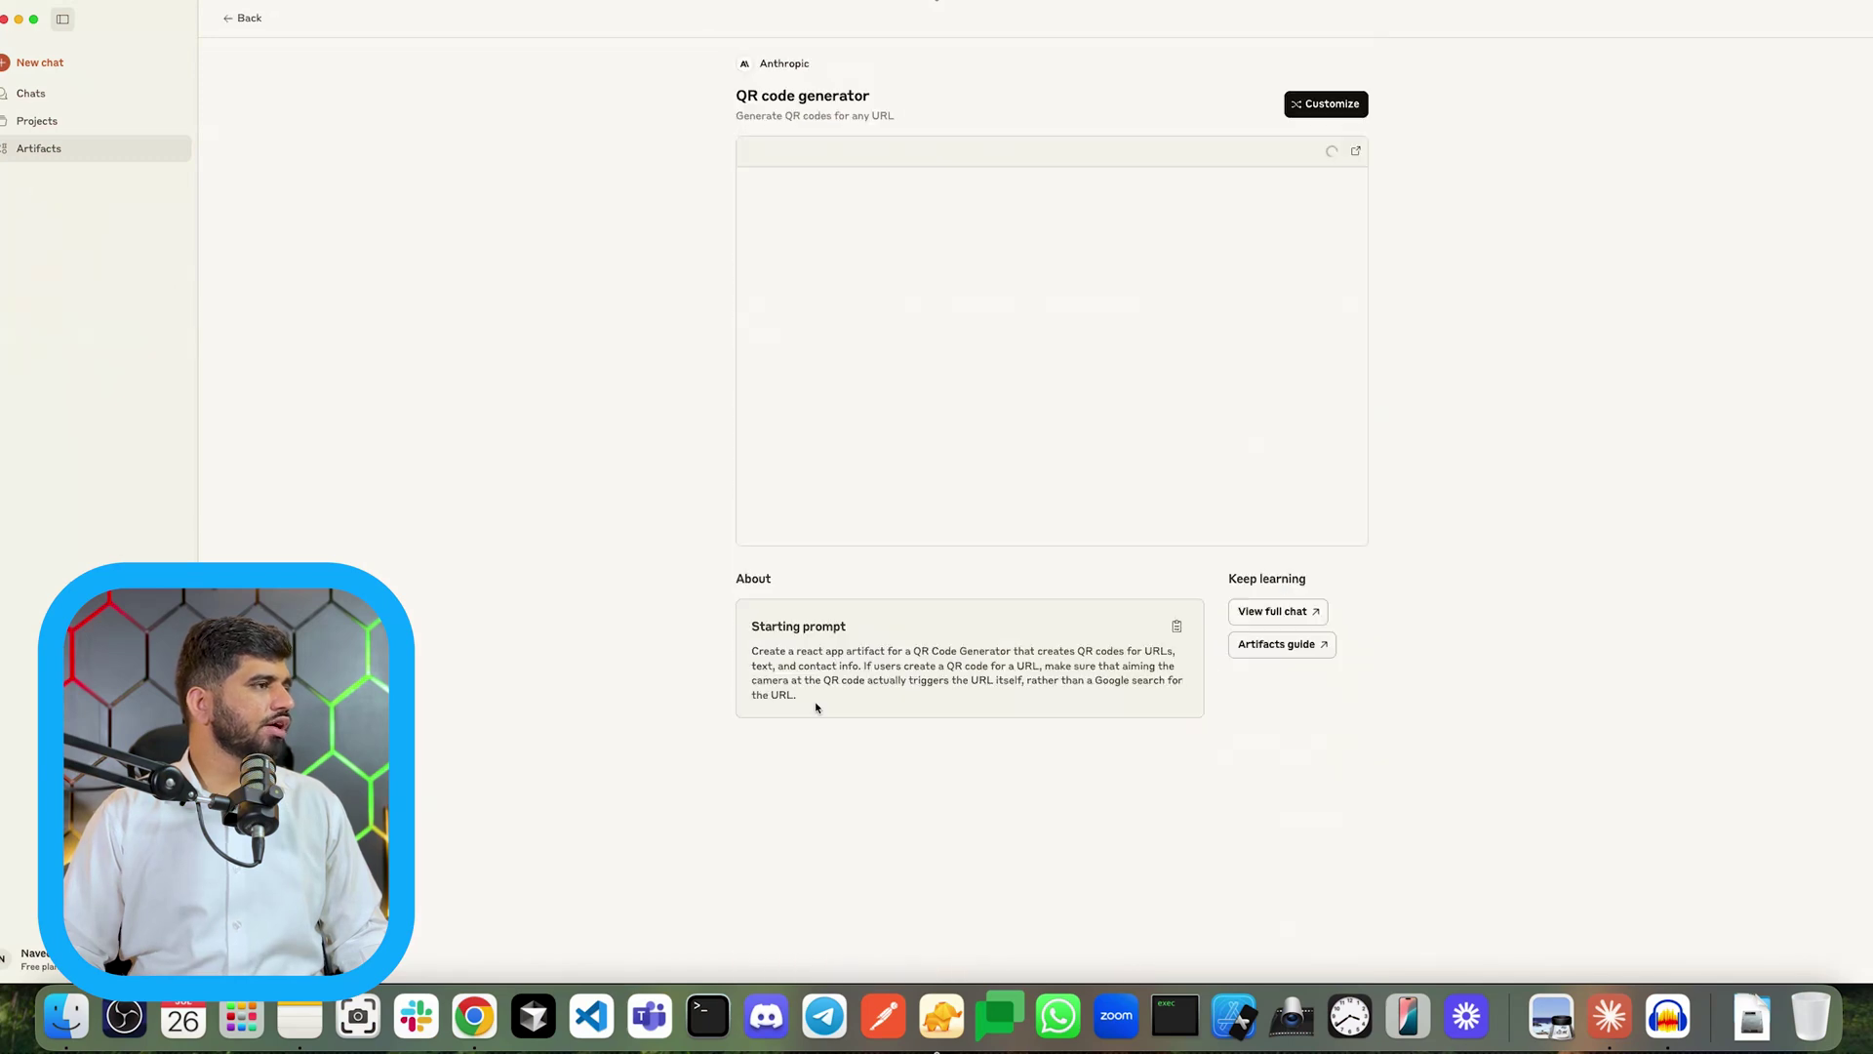
left_click(1325, 103)
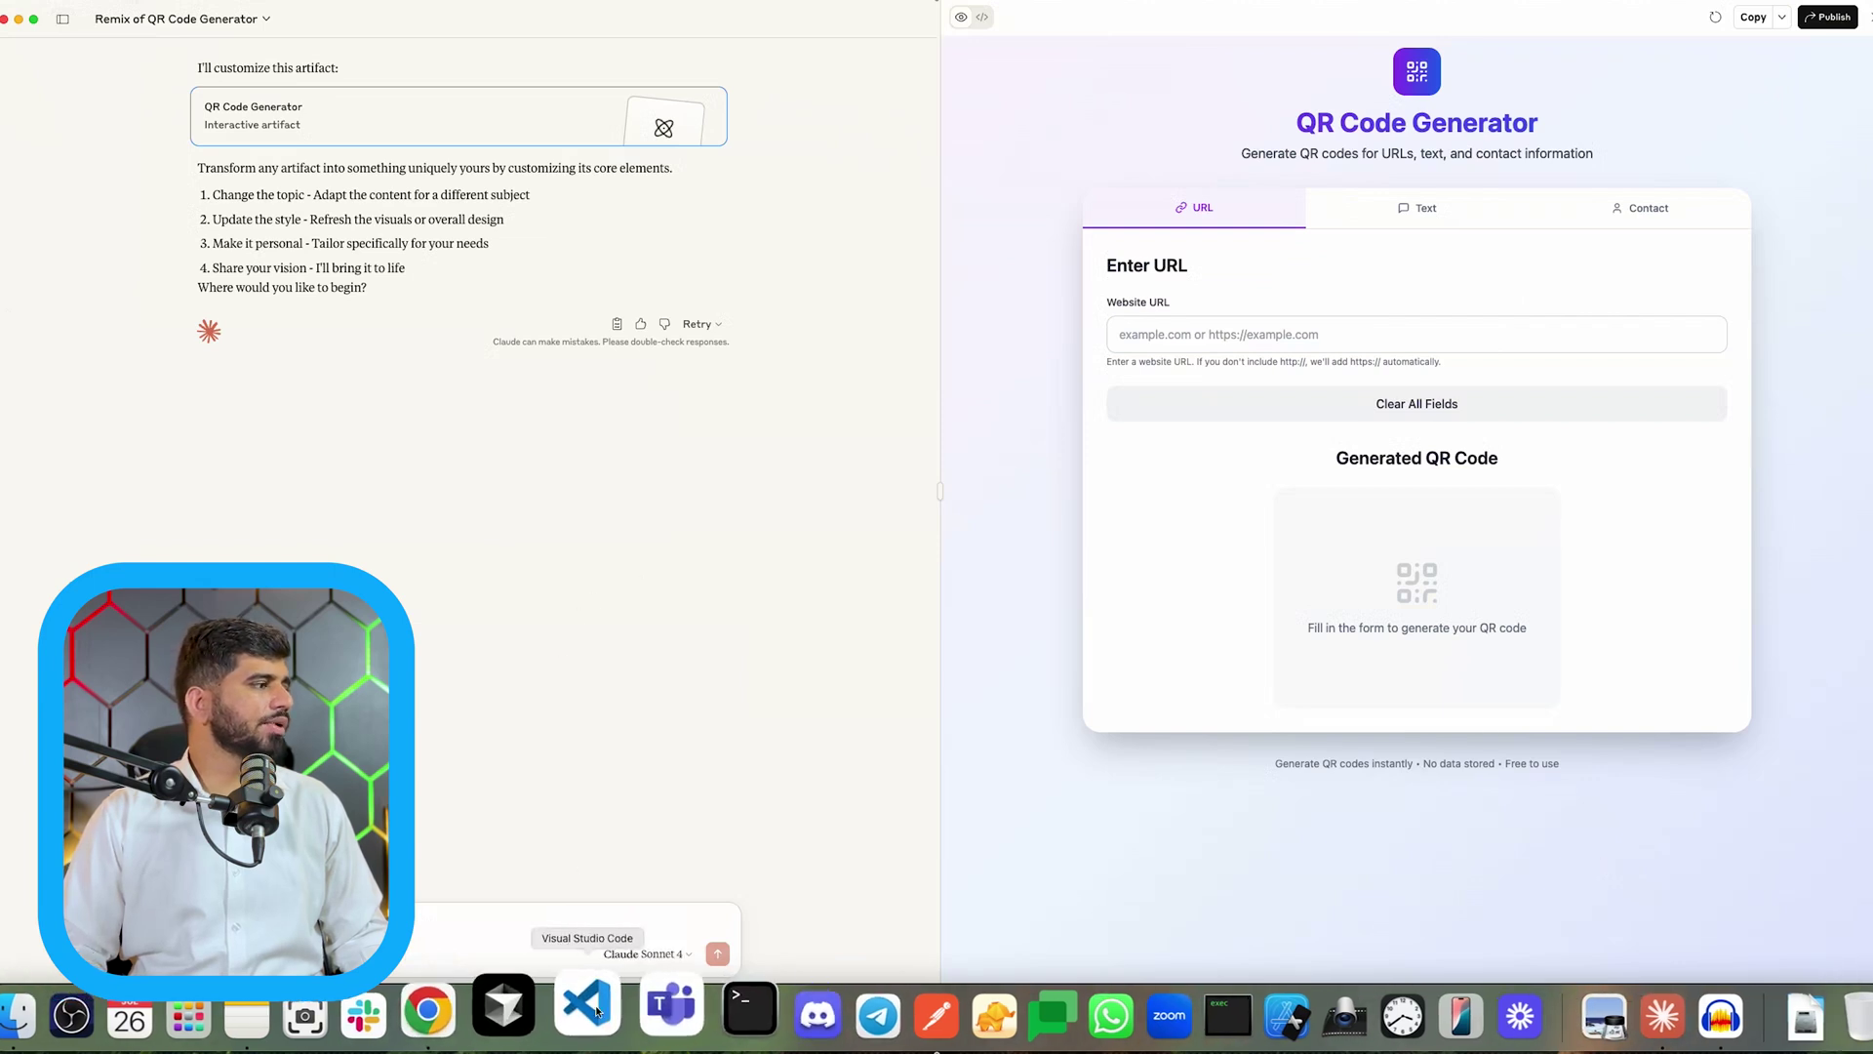
Step: Check the QR code generator's text, contact and URL modes and its publish option
left_click(1438, 205)
left_click(1542, 208)
left_click(1425, 208)
left_click(1158, 200)
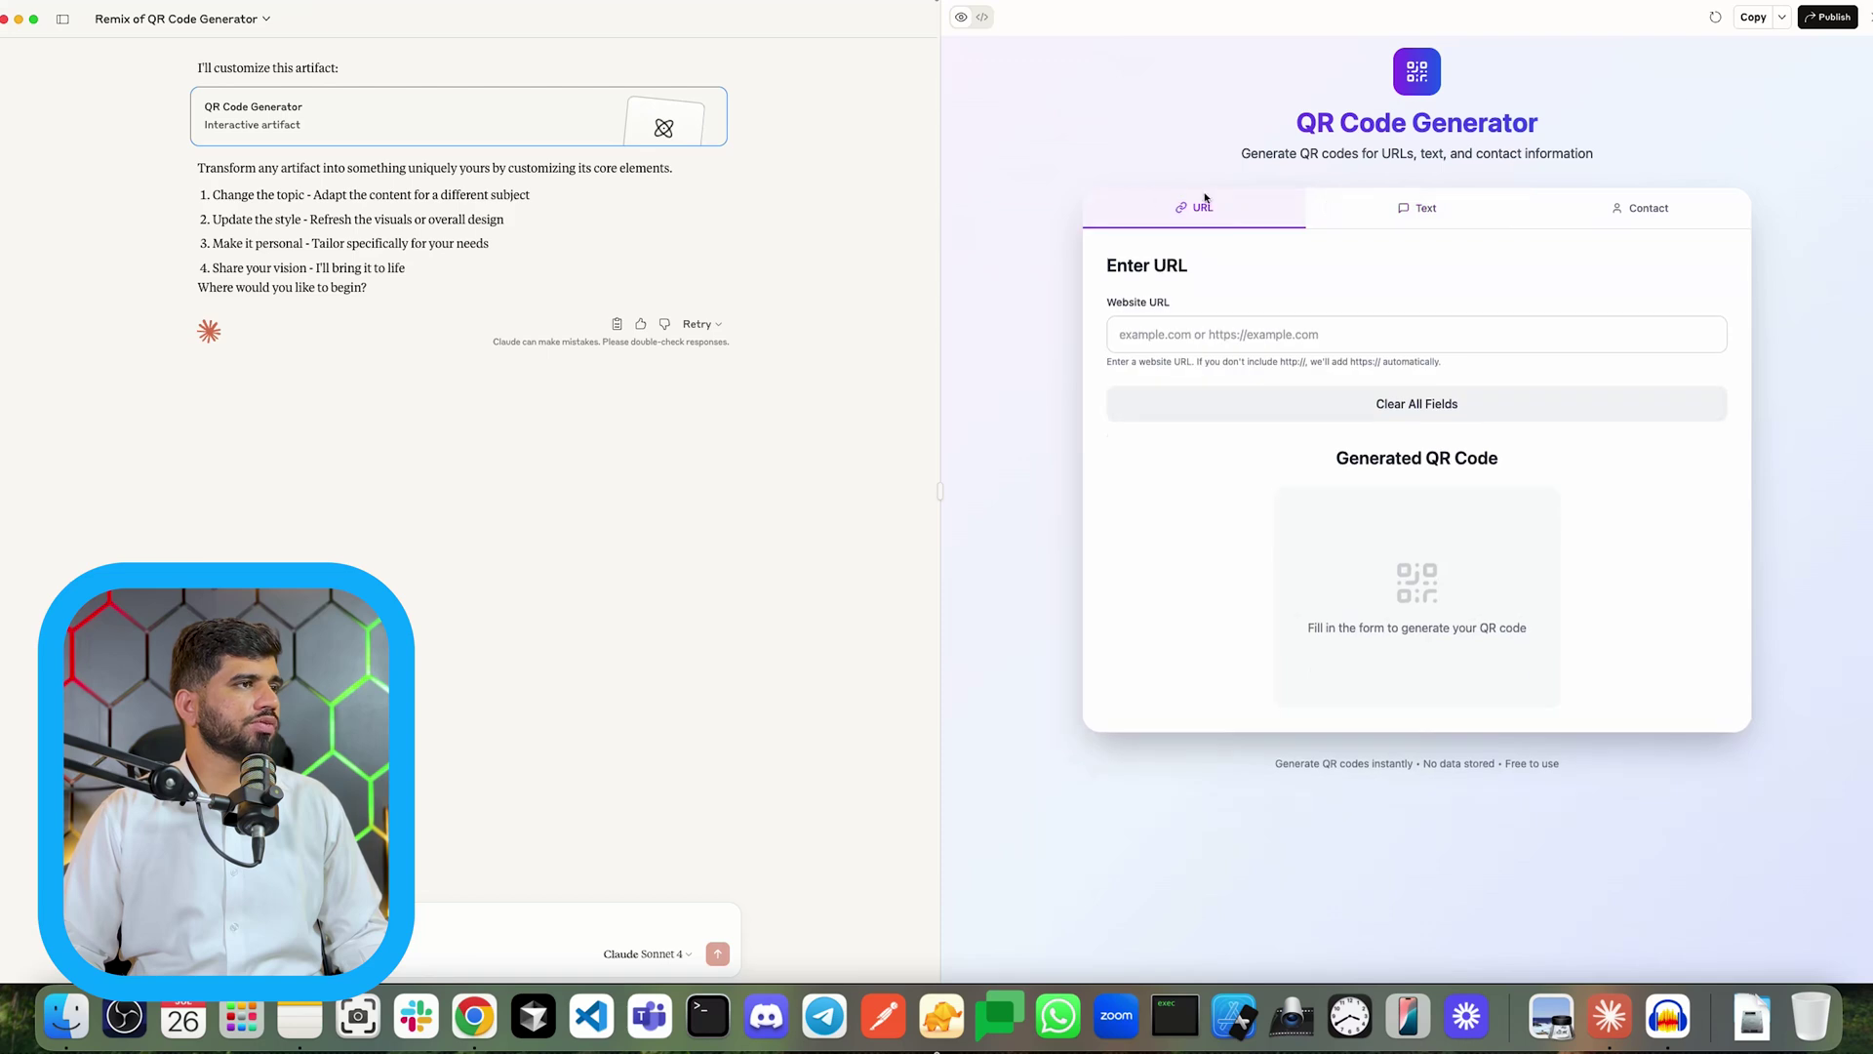
left_click(1820, 18)
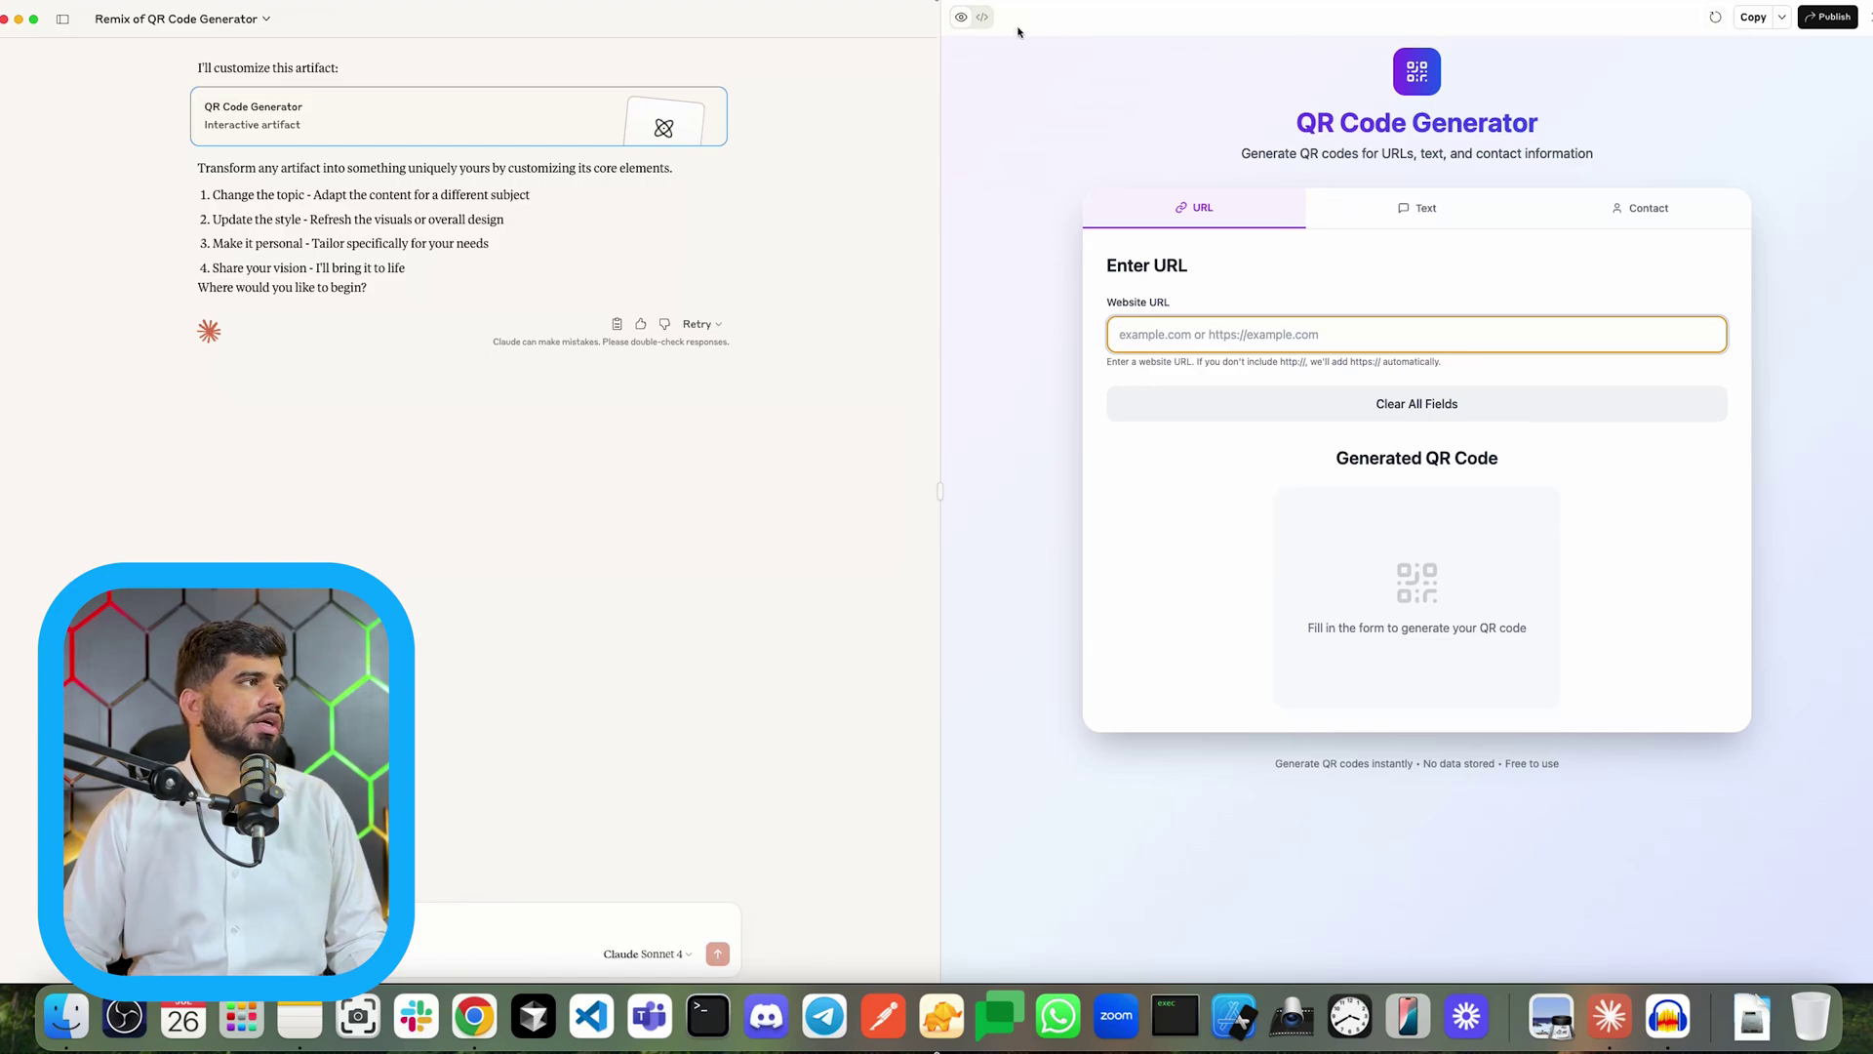
Step: Examine the QR code generator's source code, including the en-US translations block
left_click(982, 17)
scroll(1073, 136, "down", 1)
scroll(1073, 137, "up", 1)
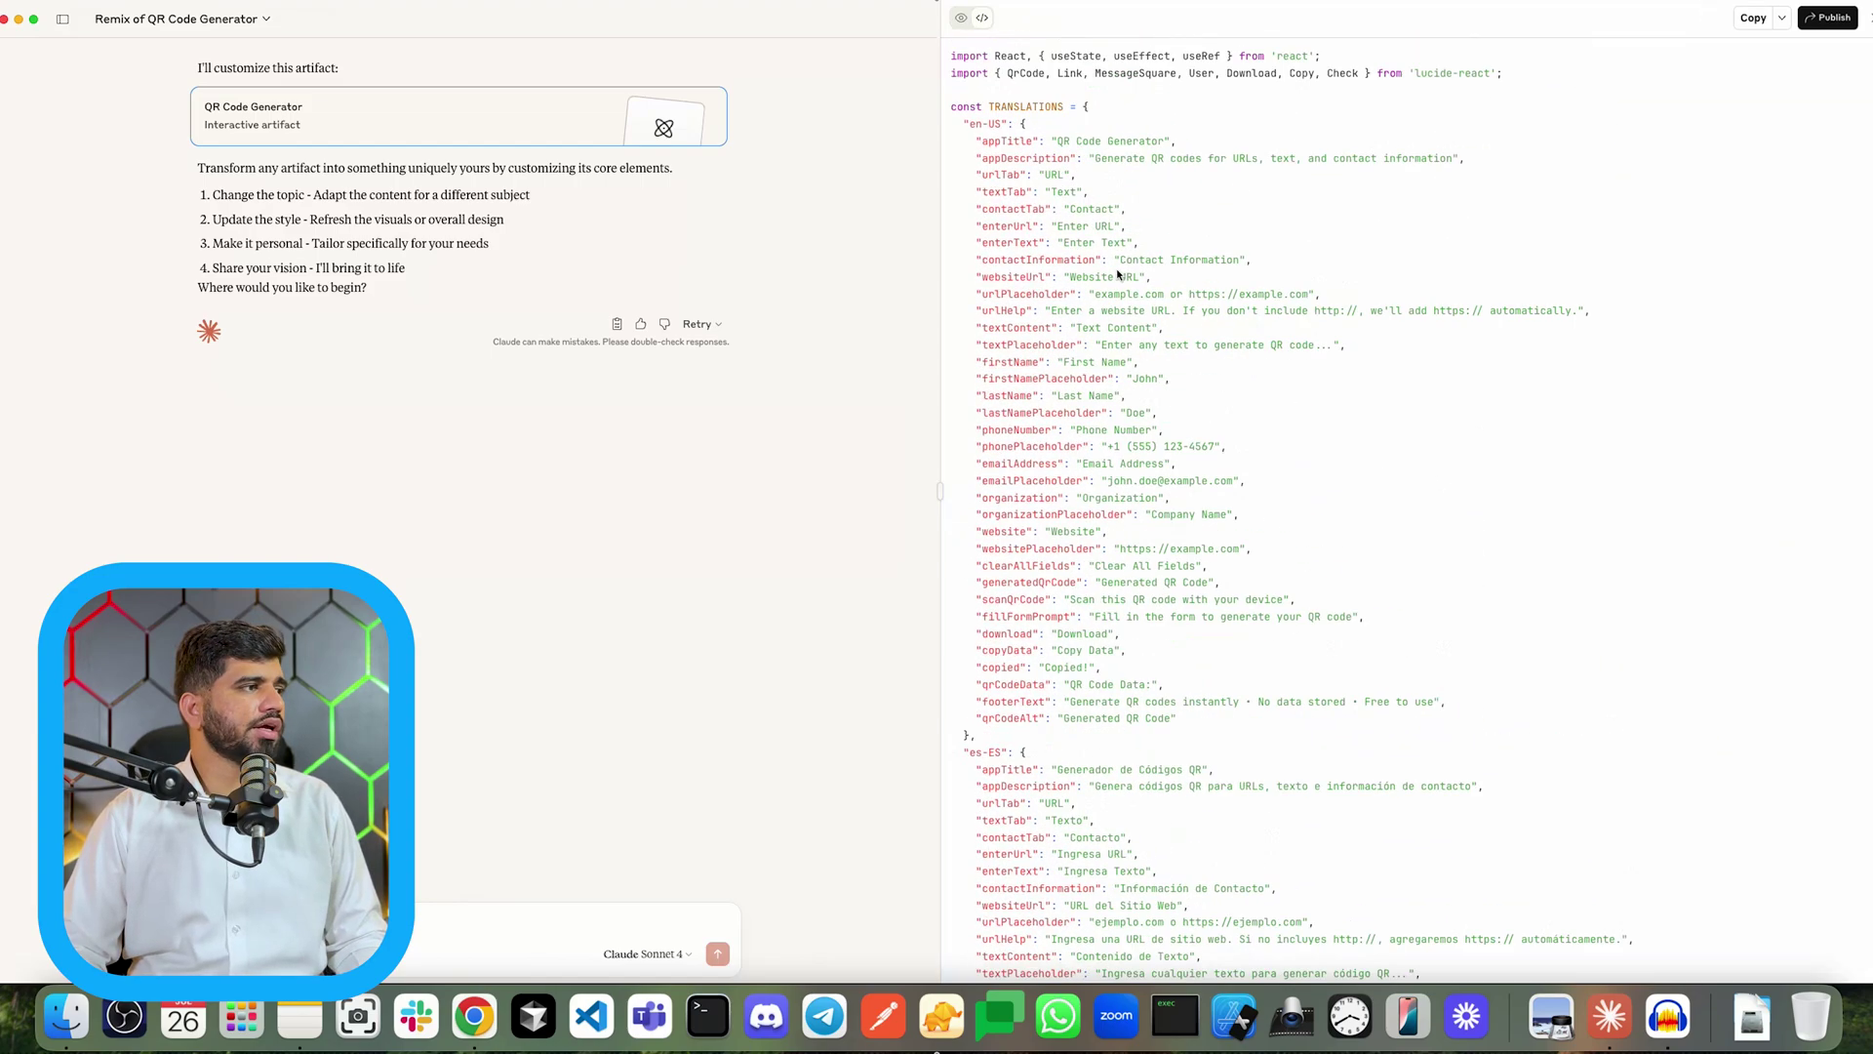
left_click_drag(1073, 125, 980, 737)
scroll(1203, 714, "down", 3)
scroll(1203, 714, "down", 20)
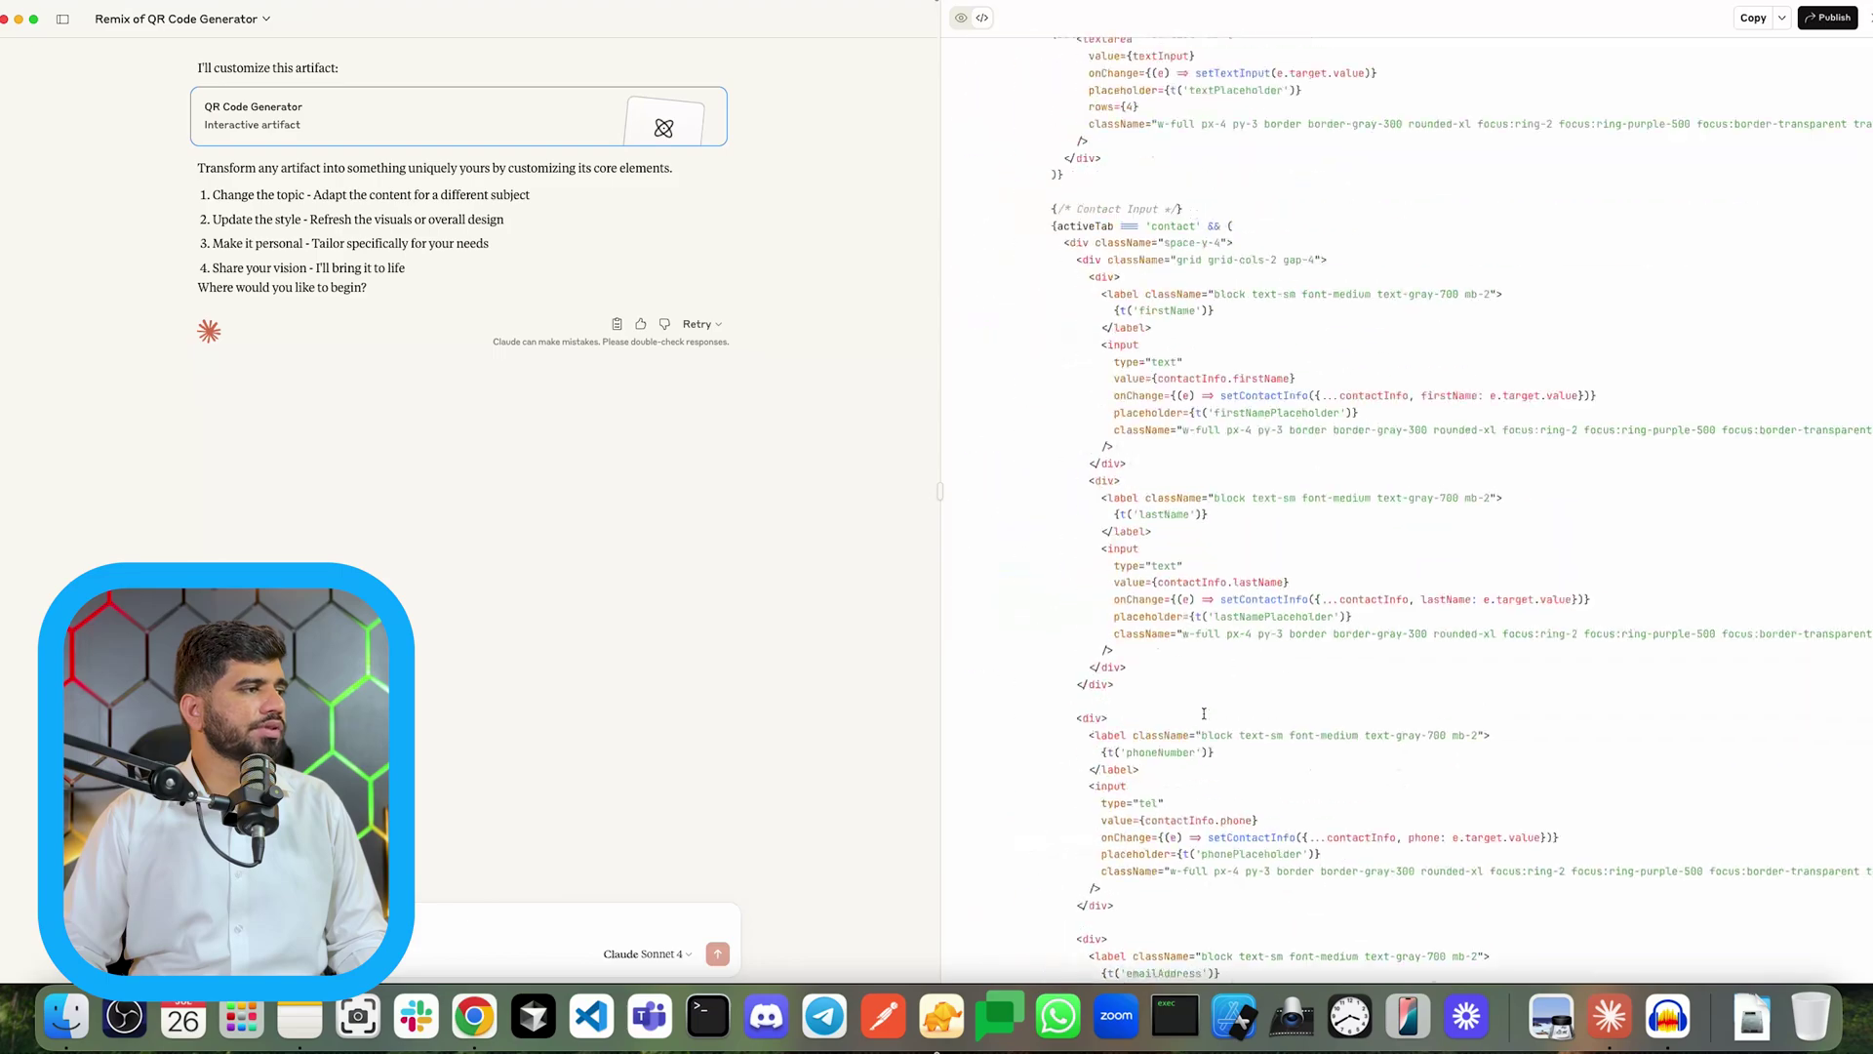
scroll(1205, 720, "up", 20)
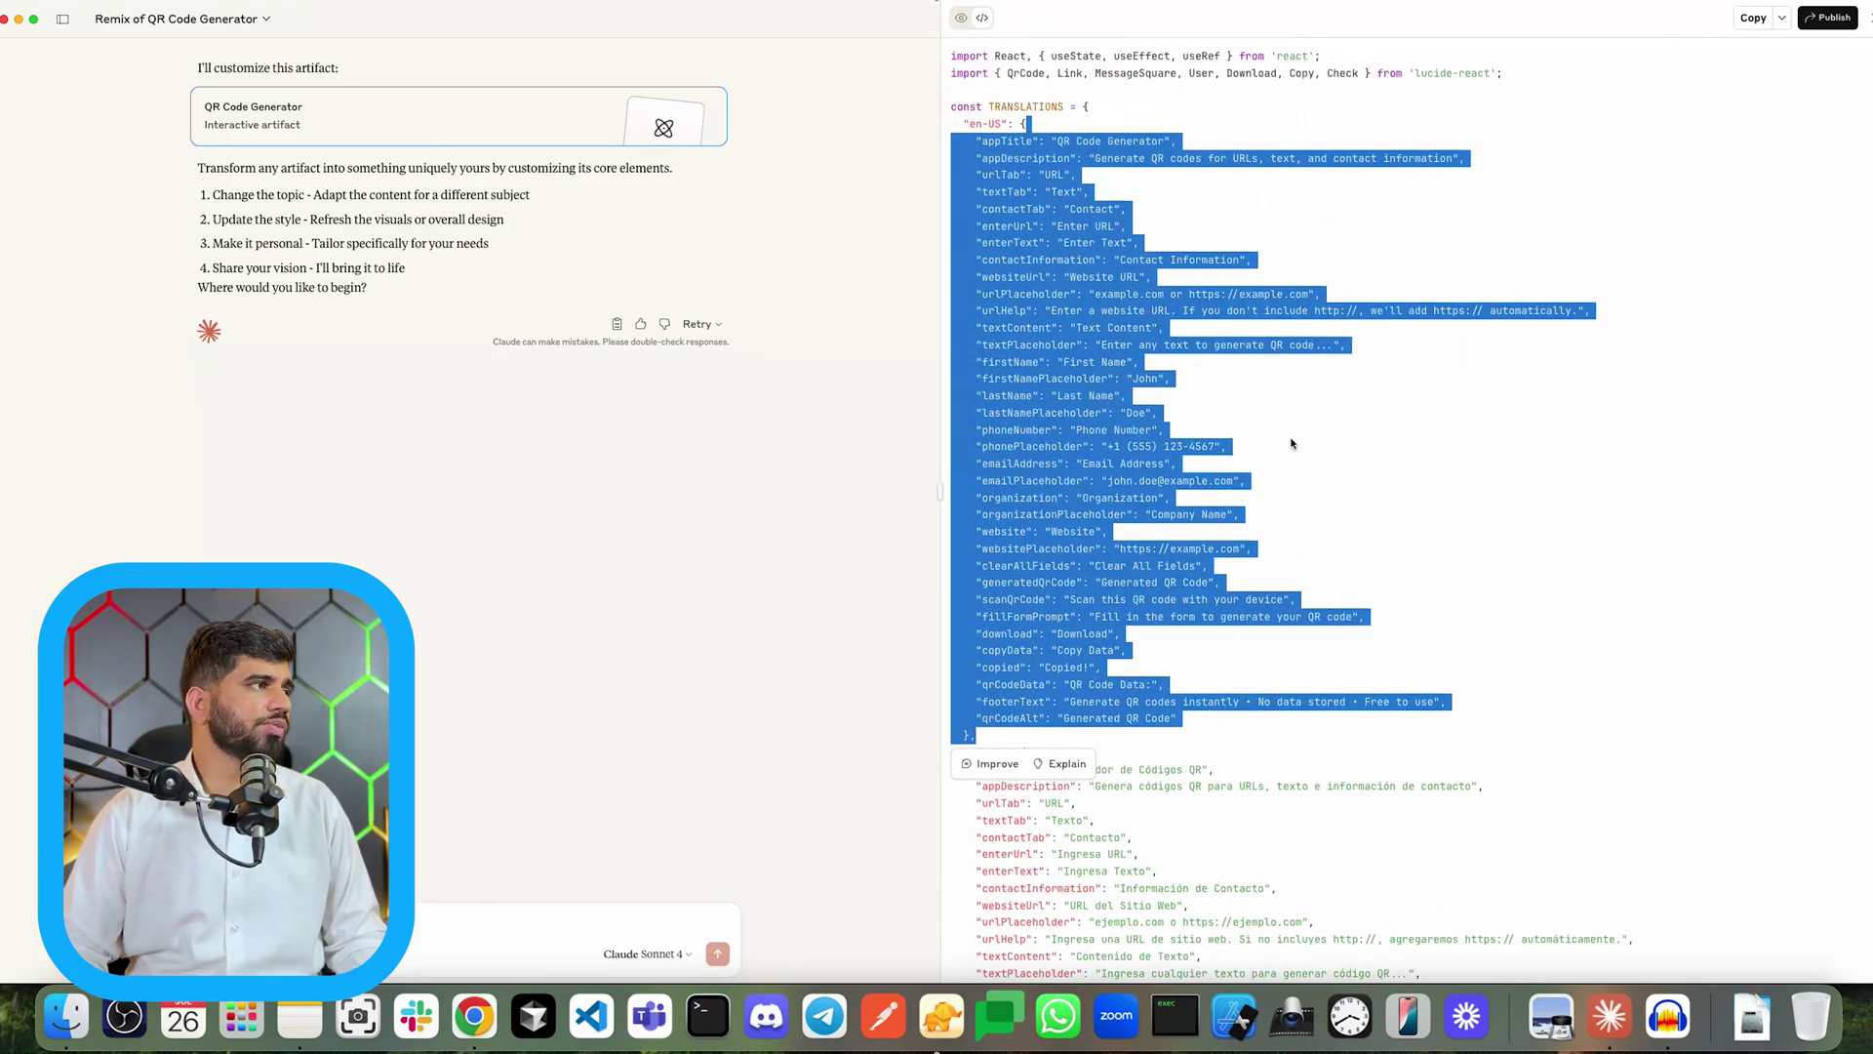
left_click(1291, 443)
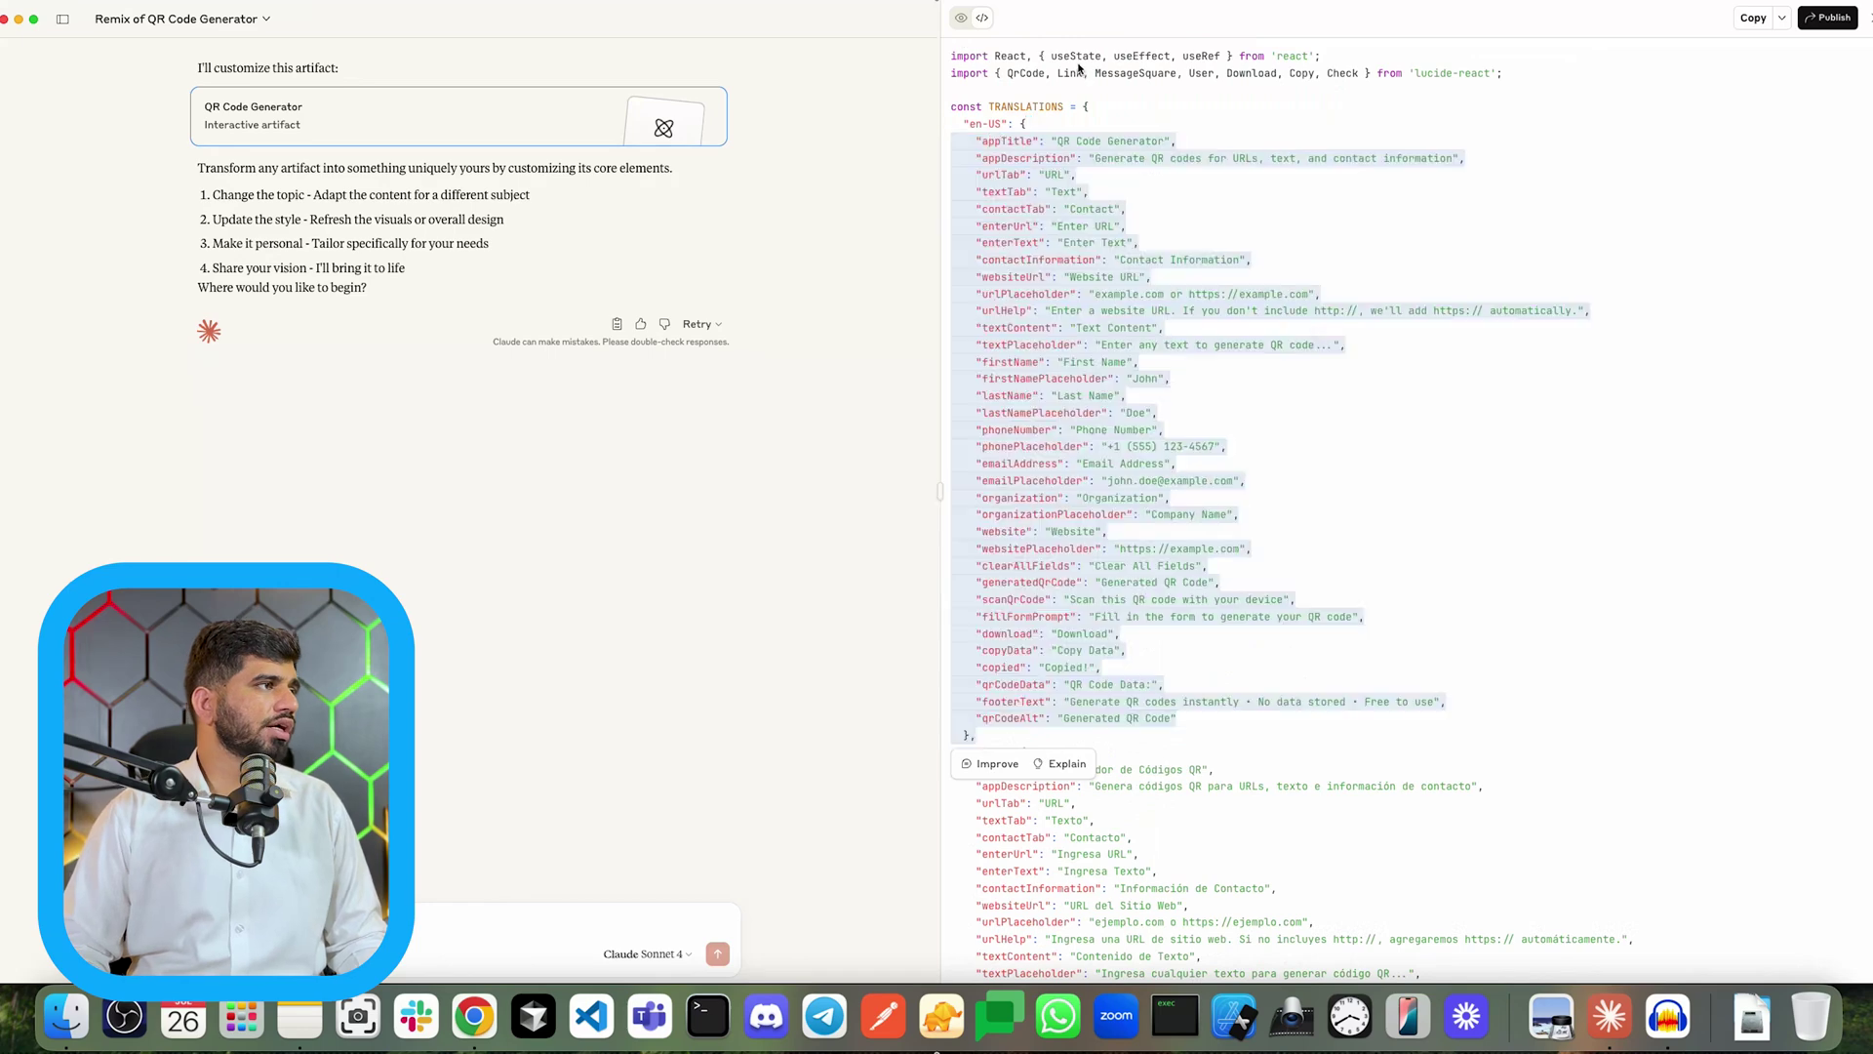
left_click(1149, 249)
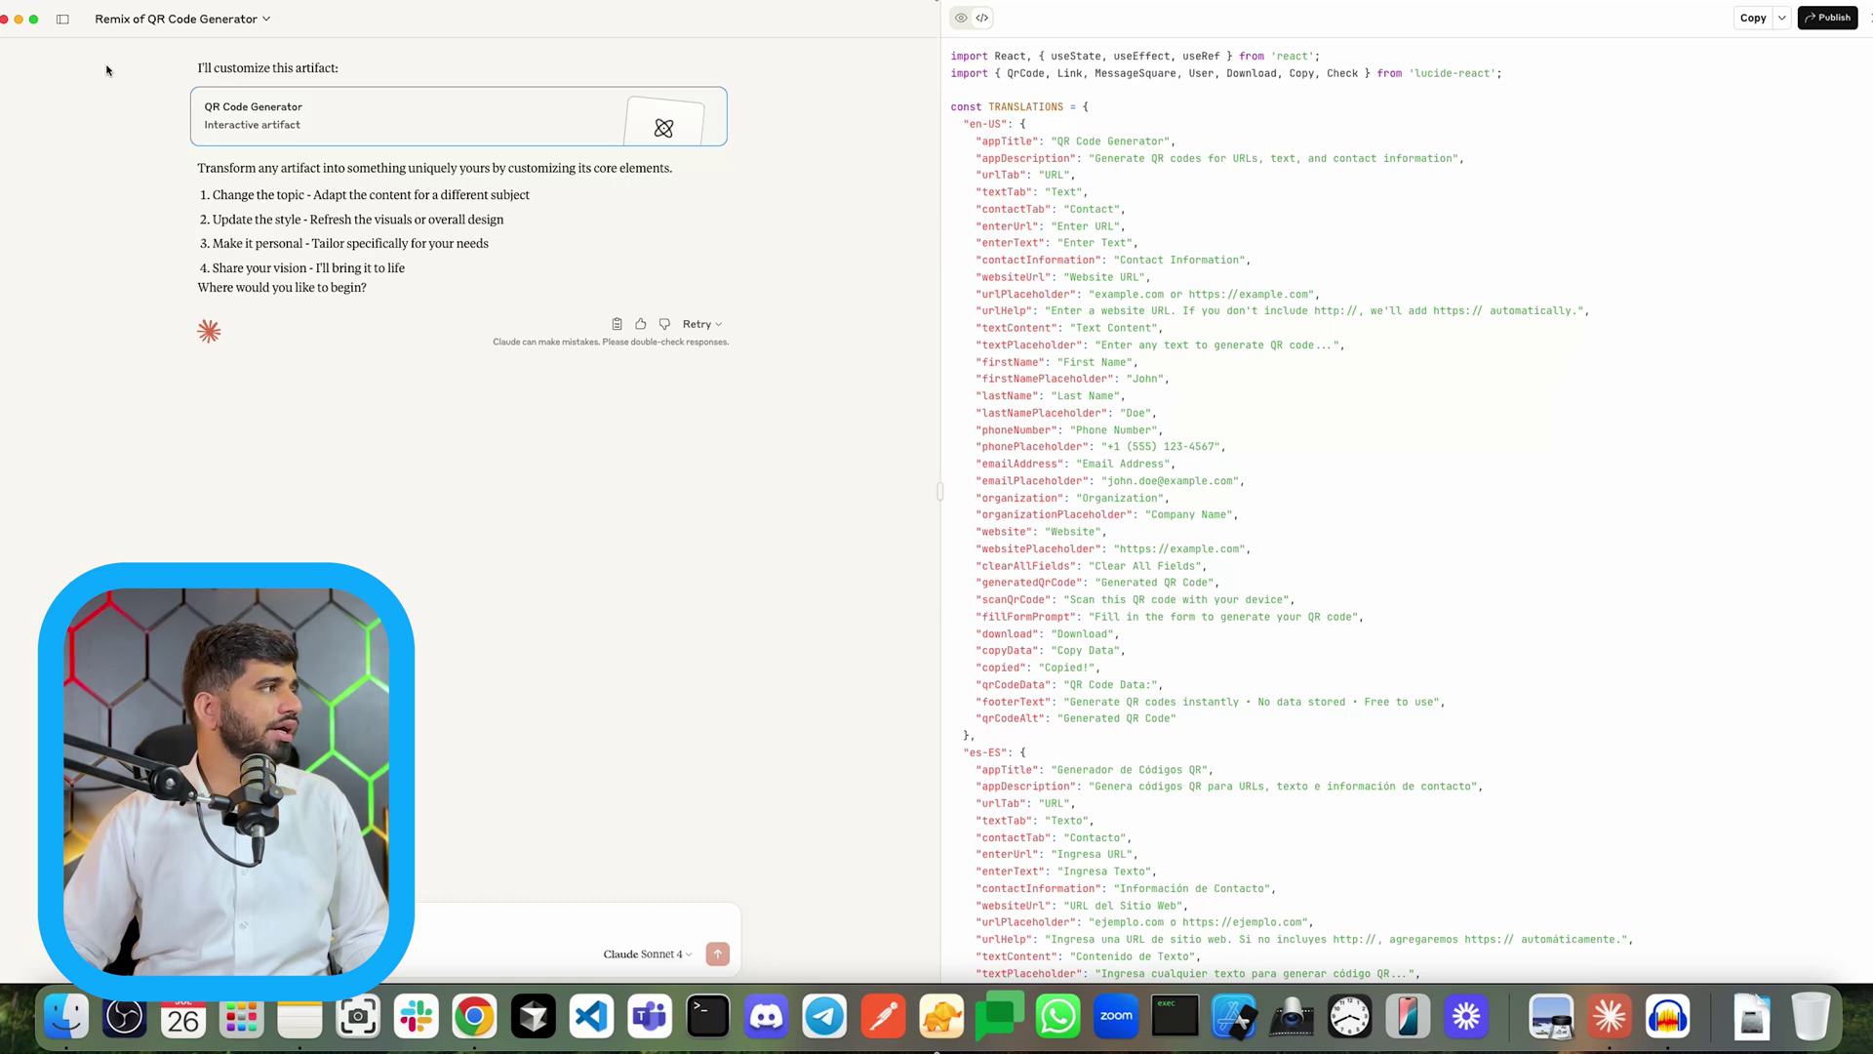
Step: Start a new Apps and websites artifact and send "i want to create techloset bootcamp portal, students, students can learn from it"
left_click(62, 19)
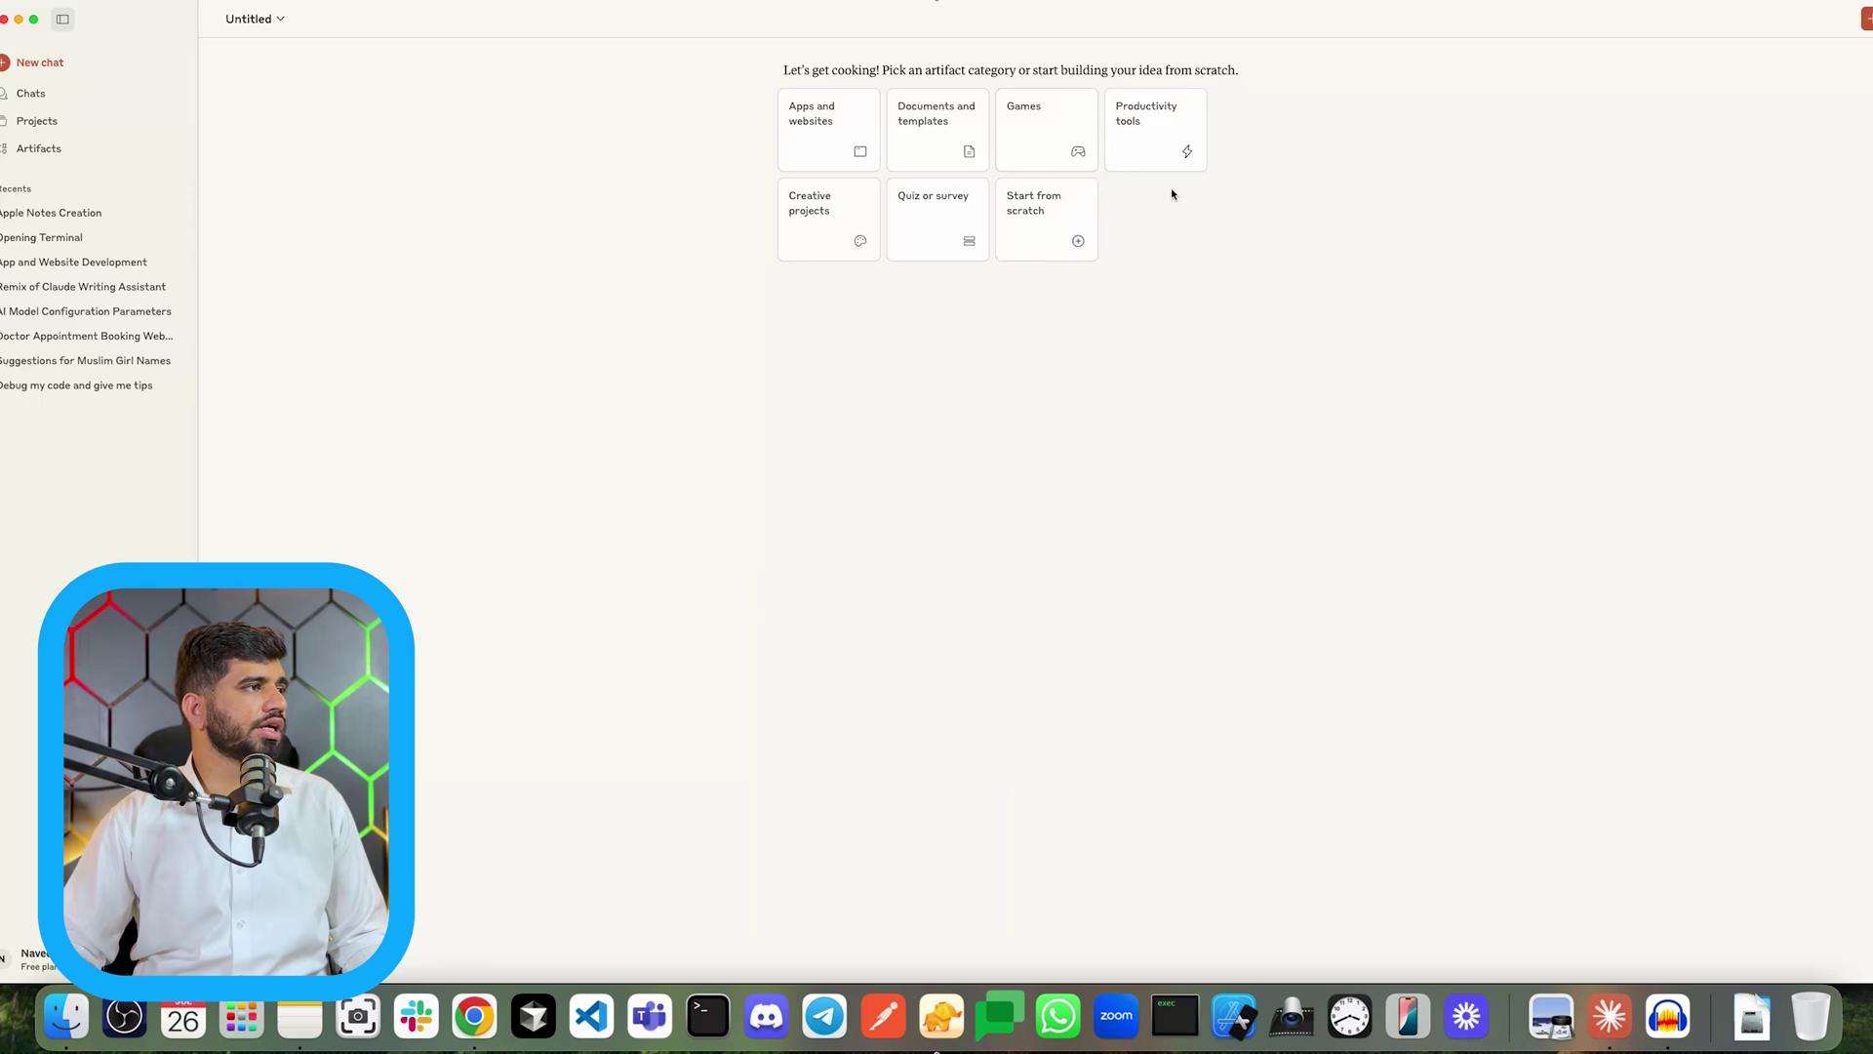
left_click(830, 137)
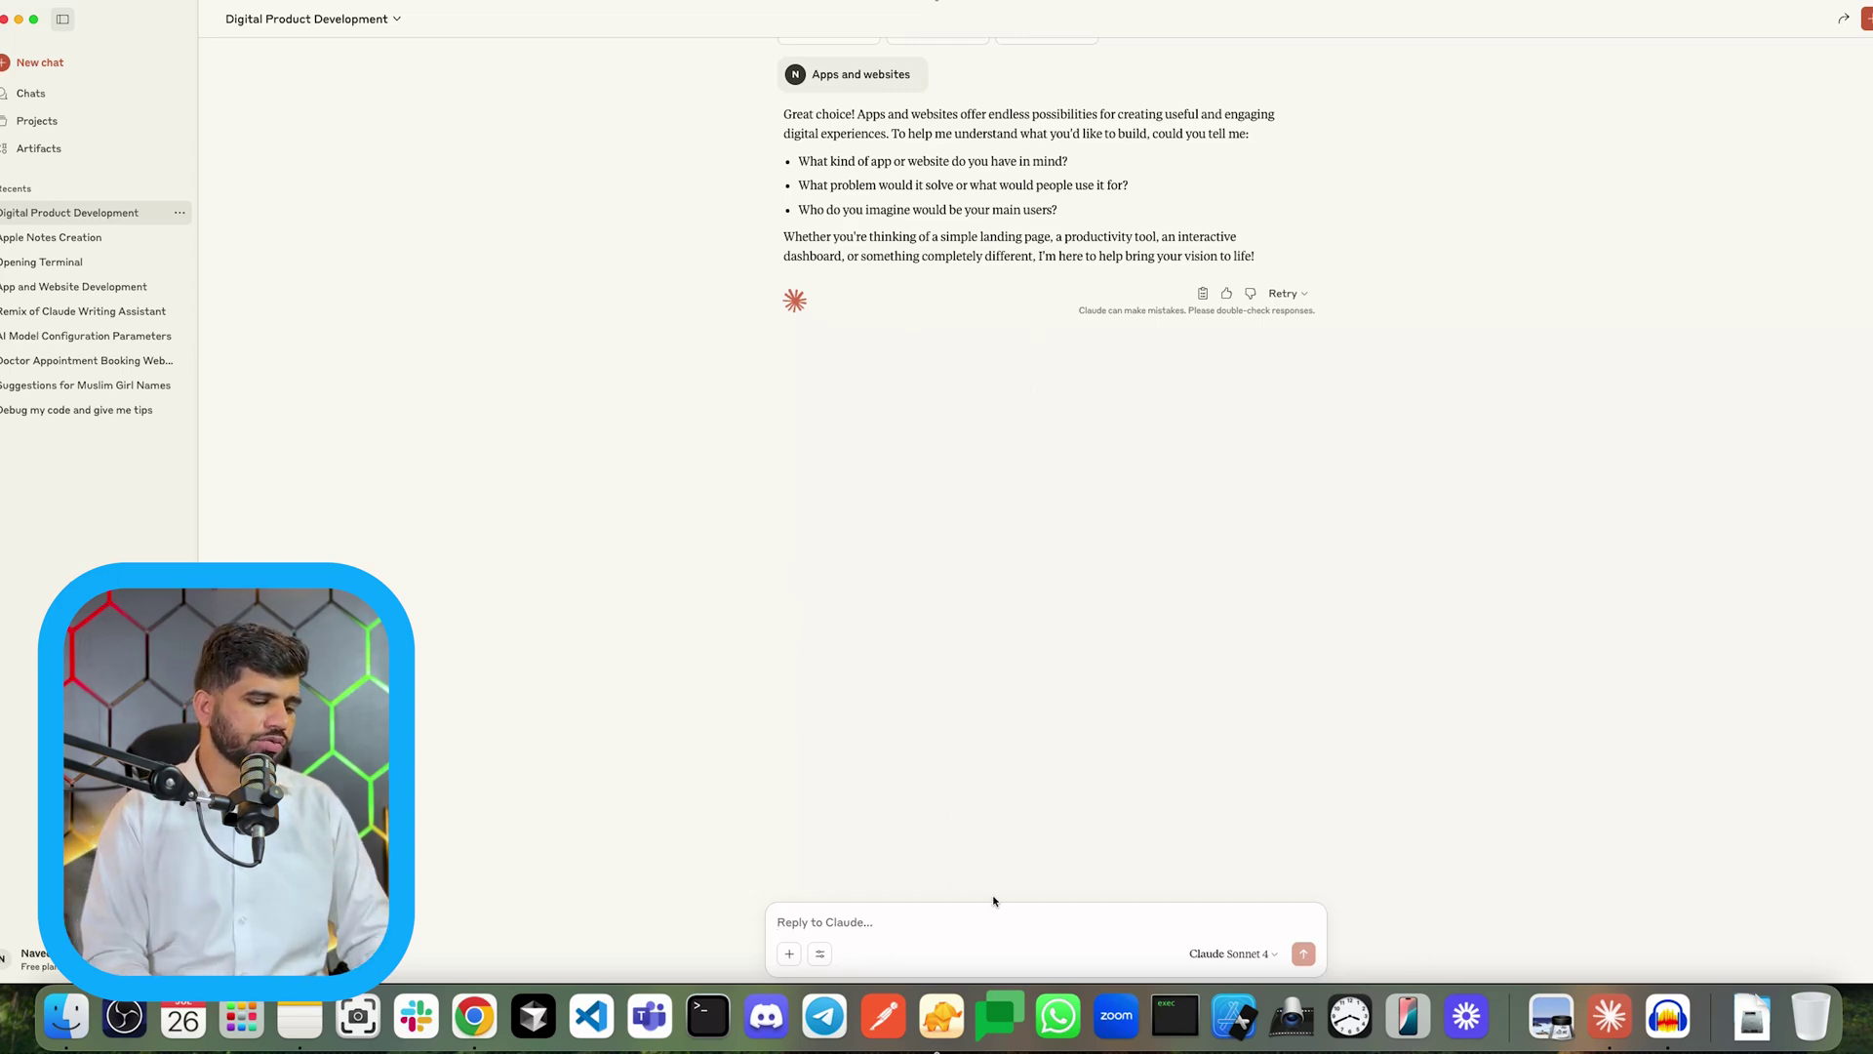
type("Te")
key("BackSpace")
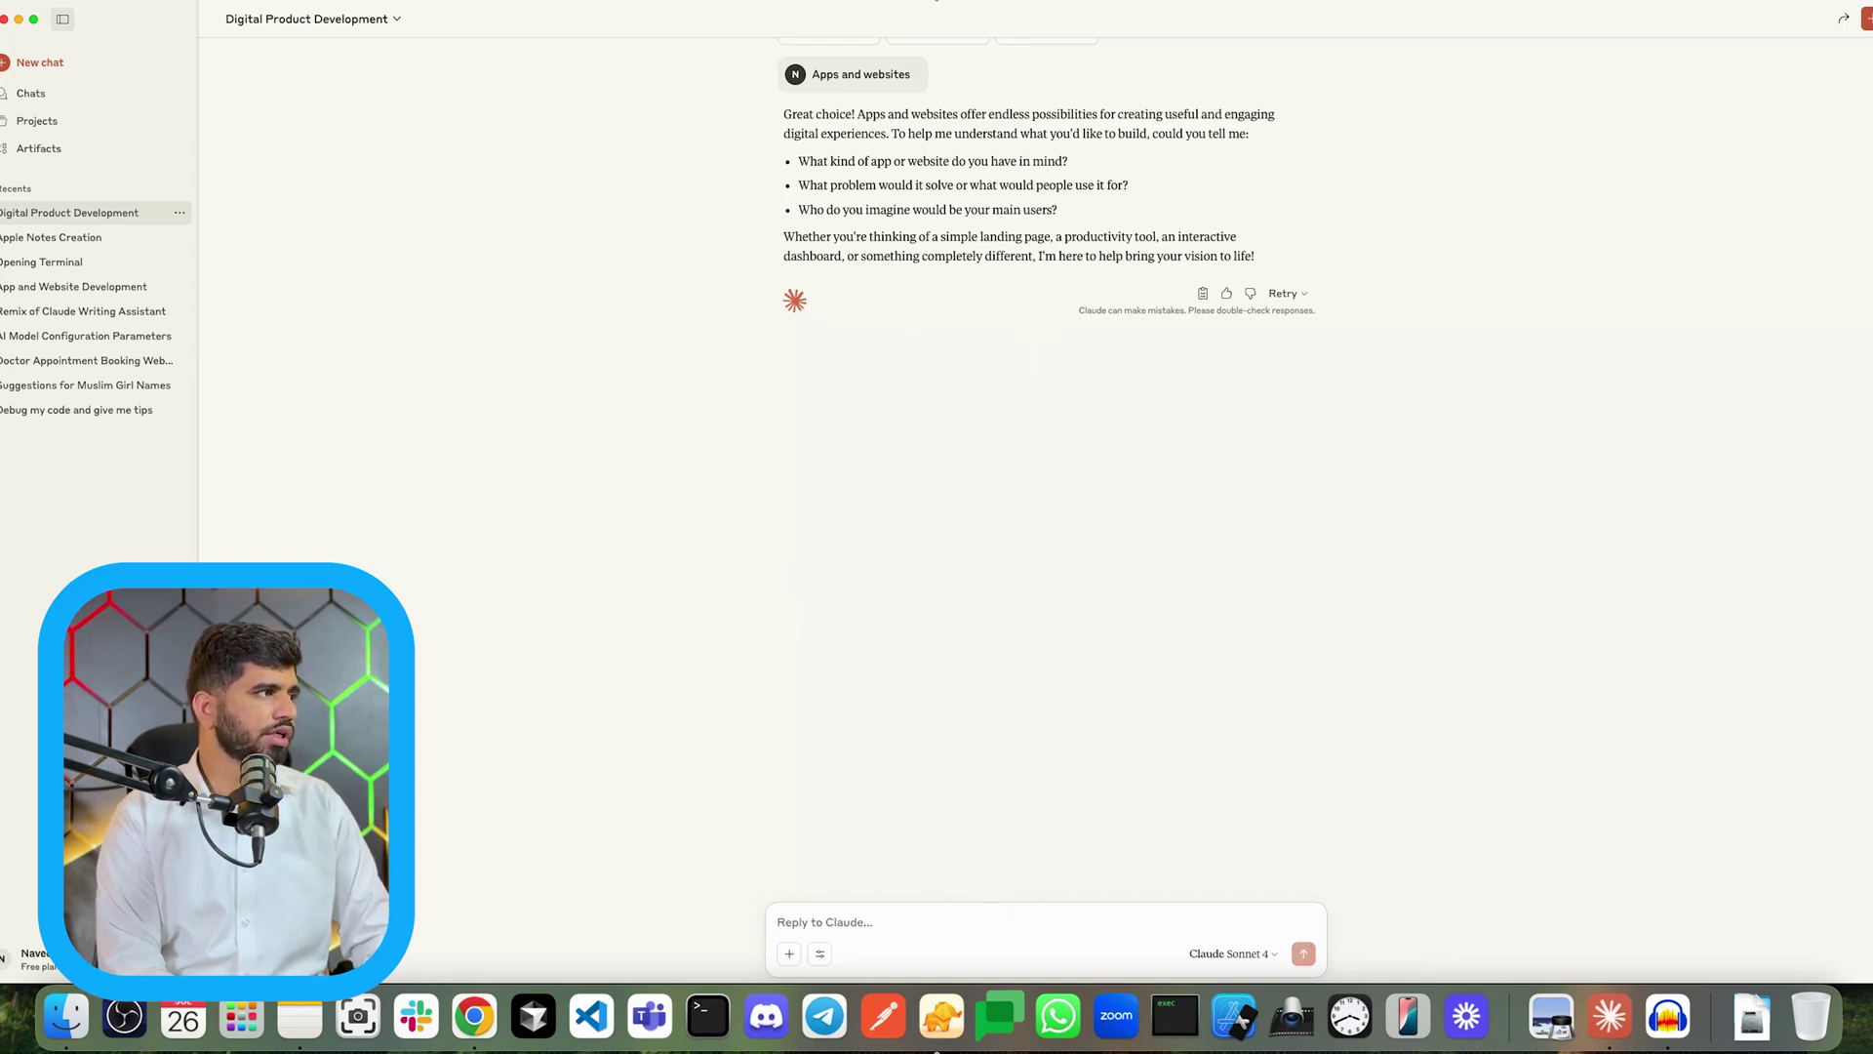
type("i want to create techloset bootcamp portal, students, students can learn from it")
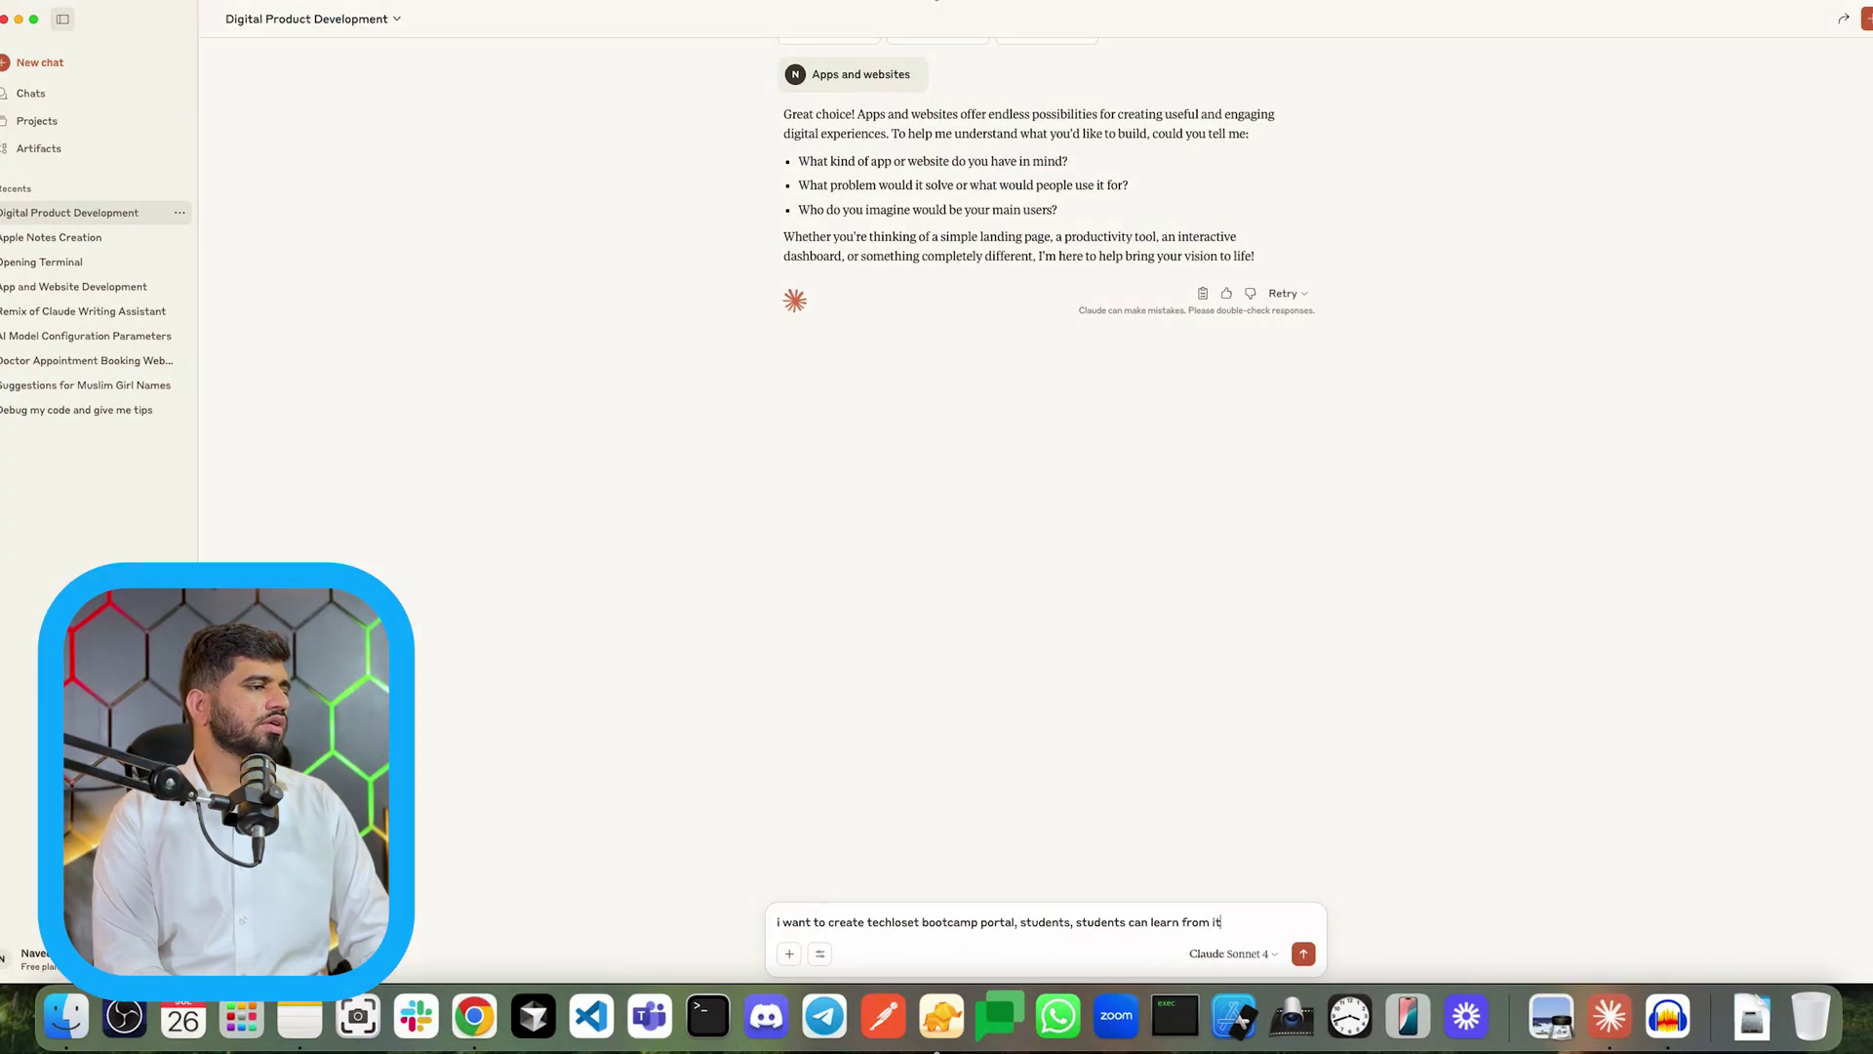
key("Return")
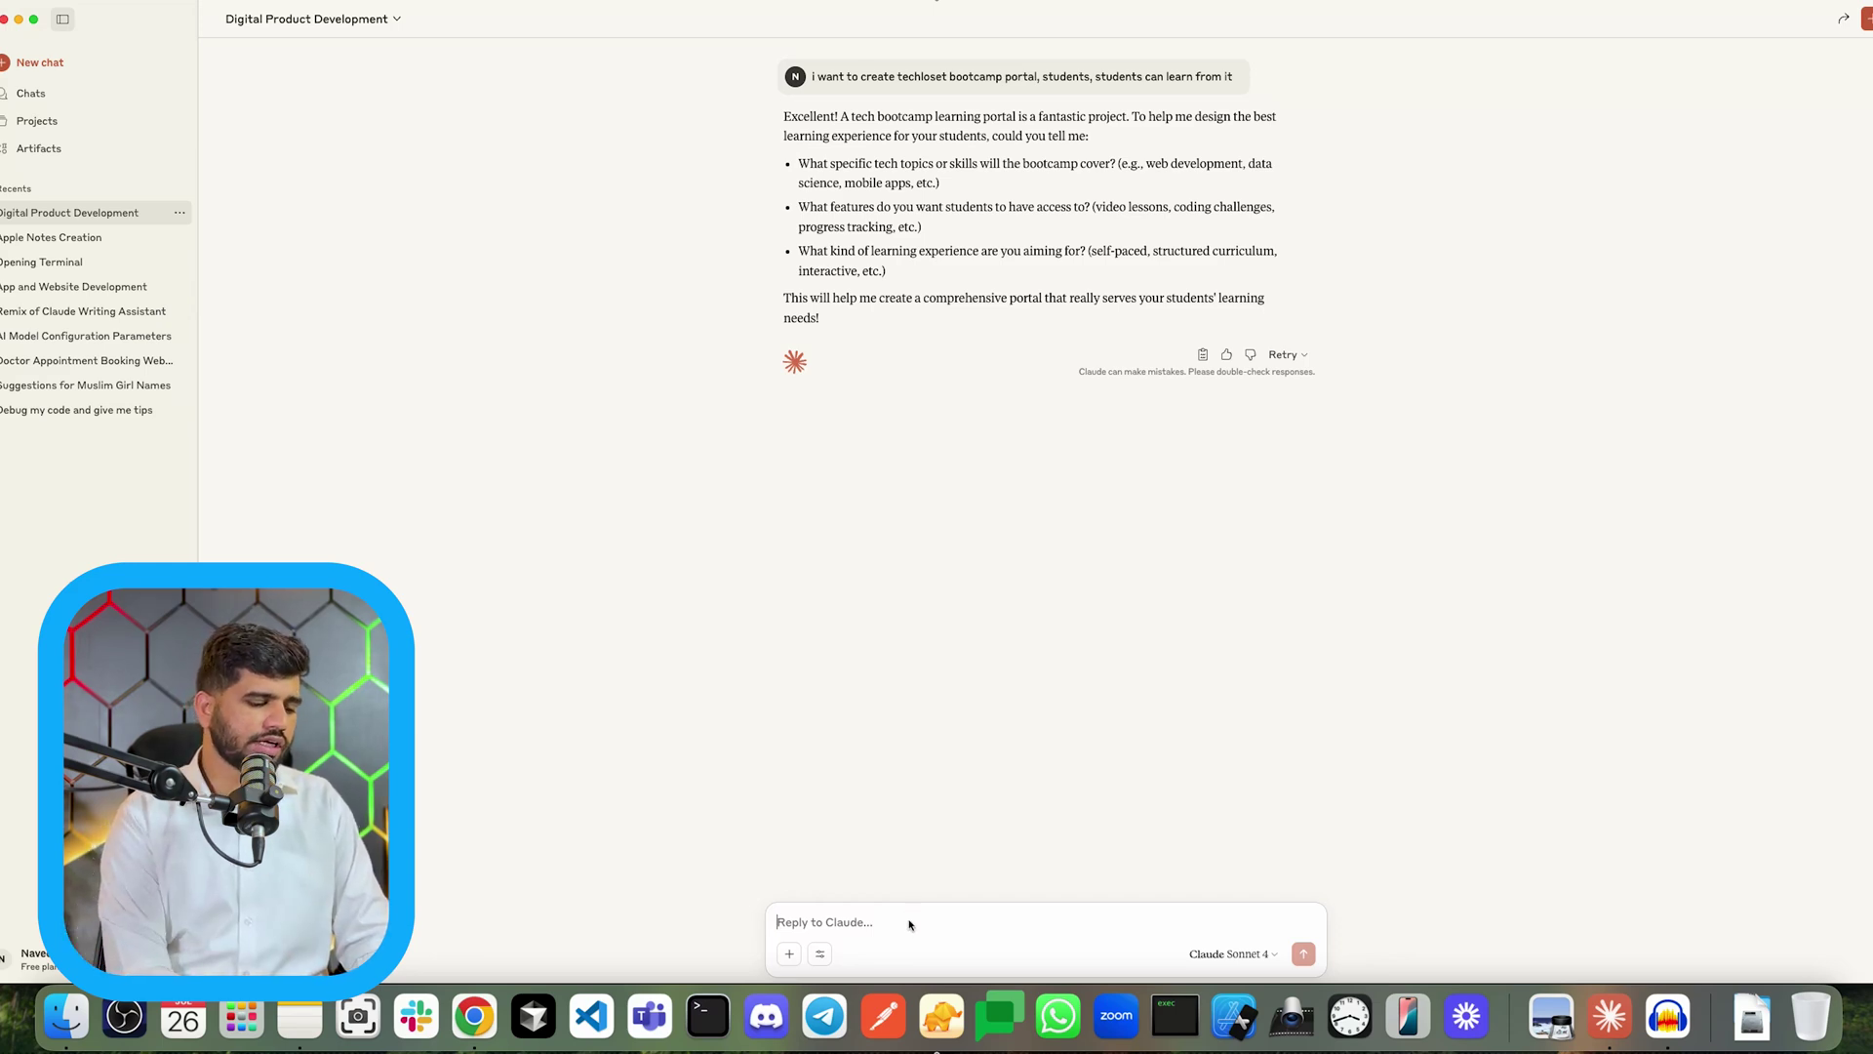
Step: Describe the portal's features by replying "i can see students hours, they can learn from courses etc"
type("use")
key("BackSpace")
key("BackSpace")
key("BackSpace")
type("i can see stud")
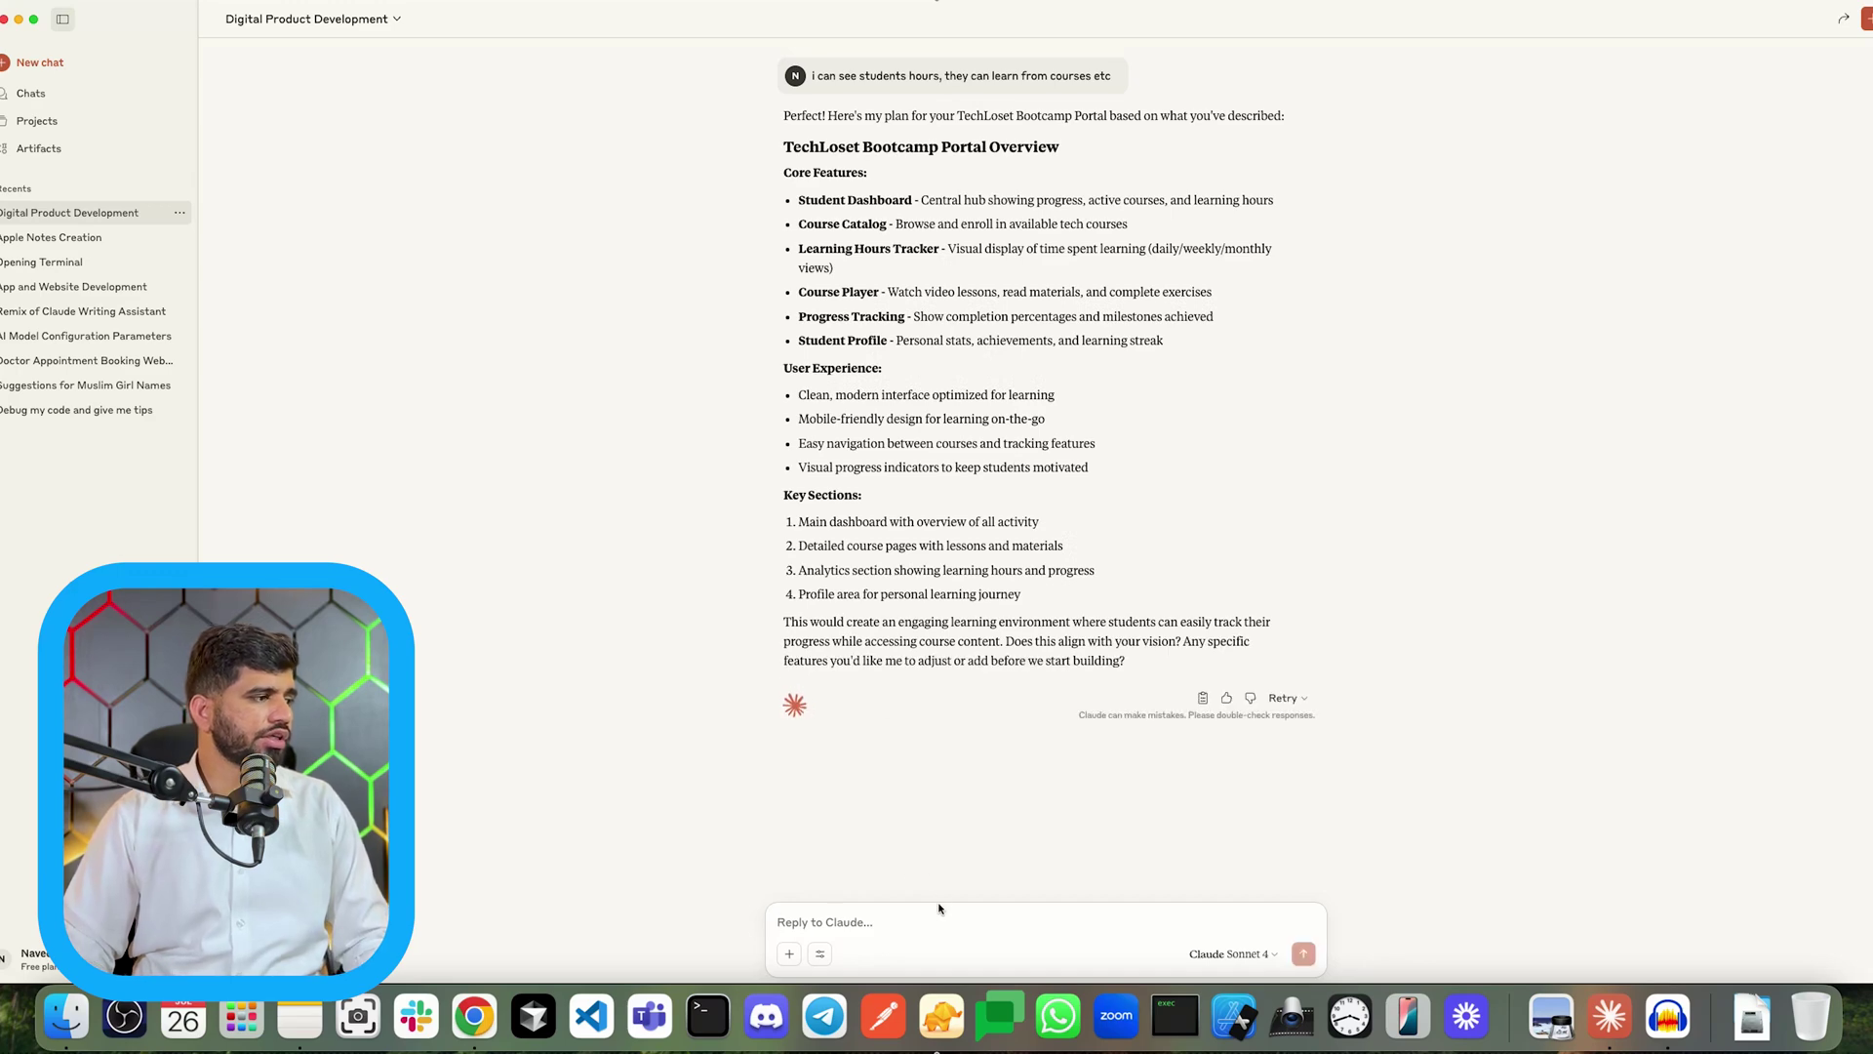
Step: Approve the proposed bootcamp portal plan by replying "Yes" so the artifact gets built
type("Yes")
key("Return")
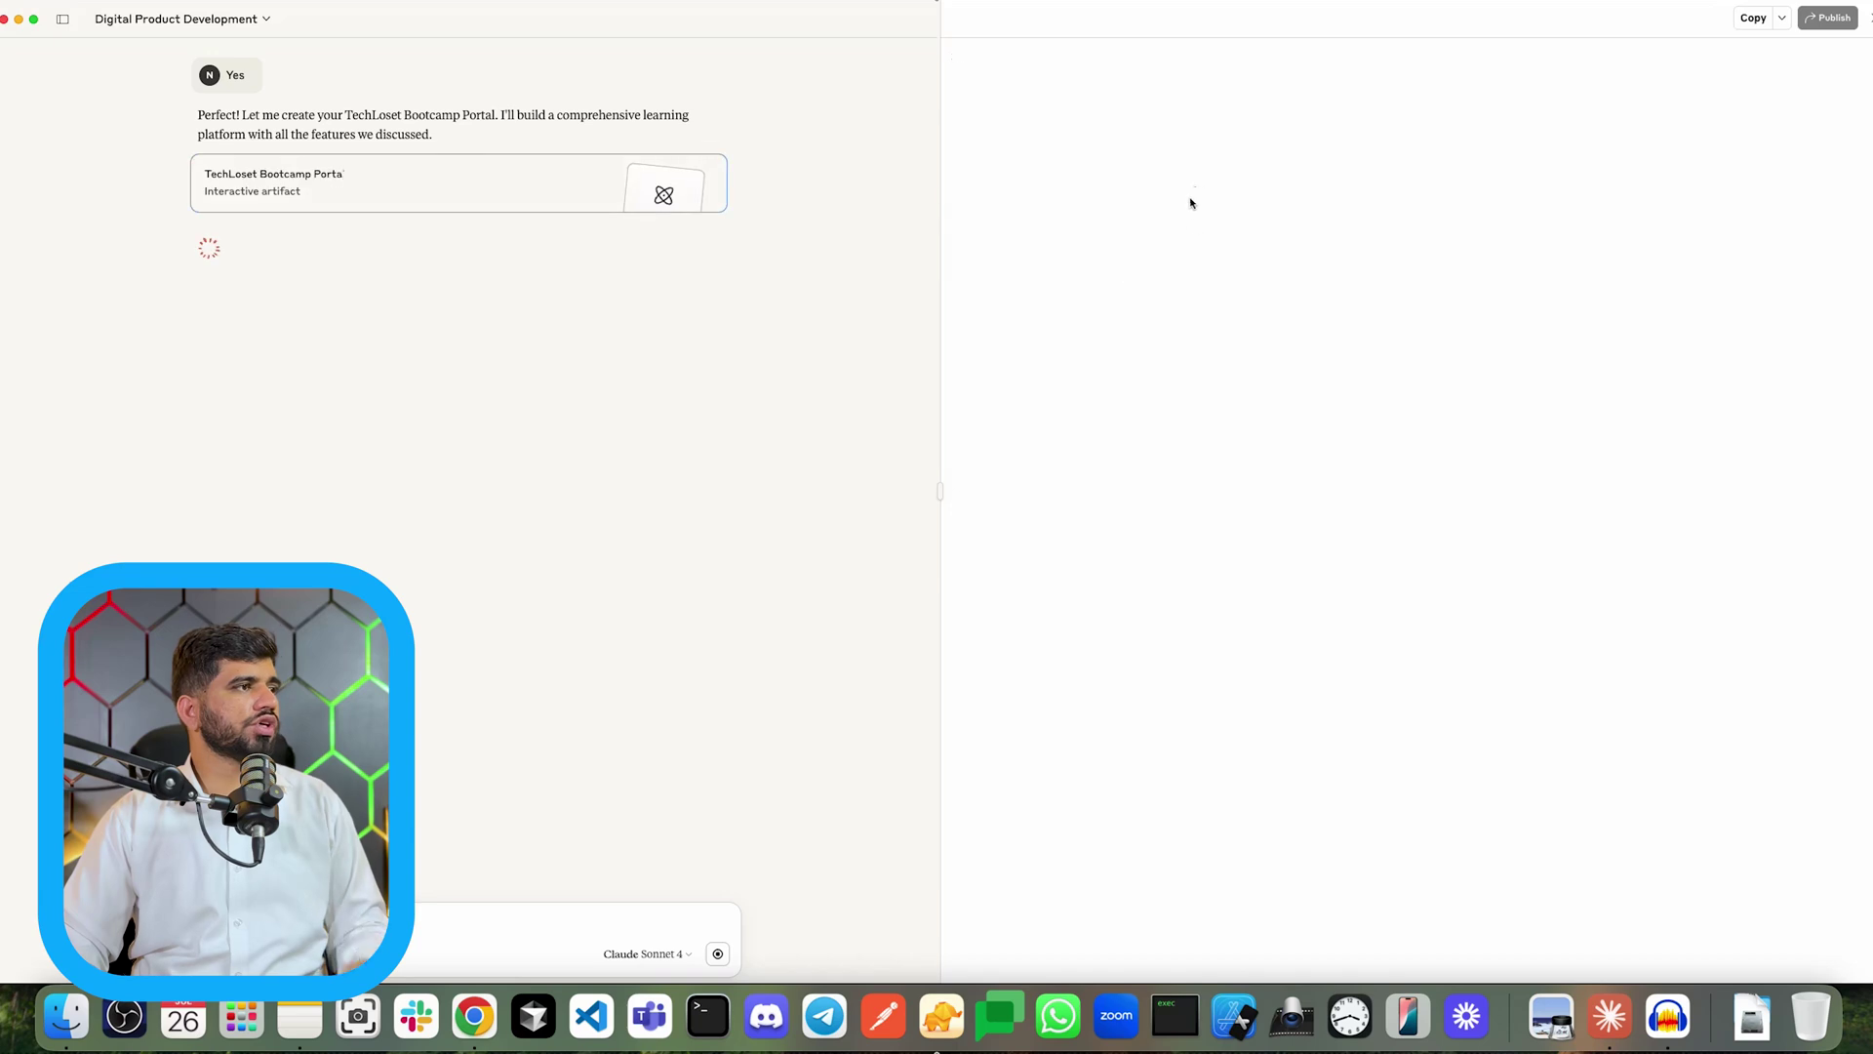
left_click_drag(1276, 73, 1317, 602)
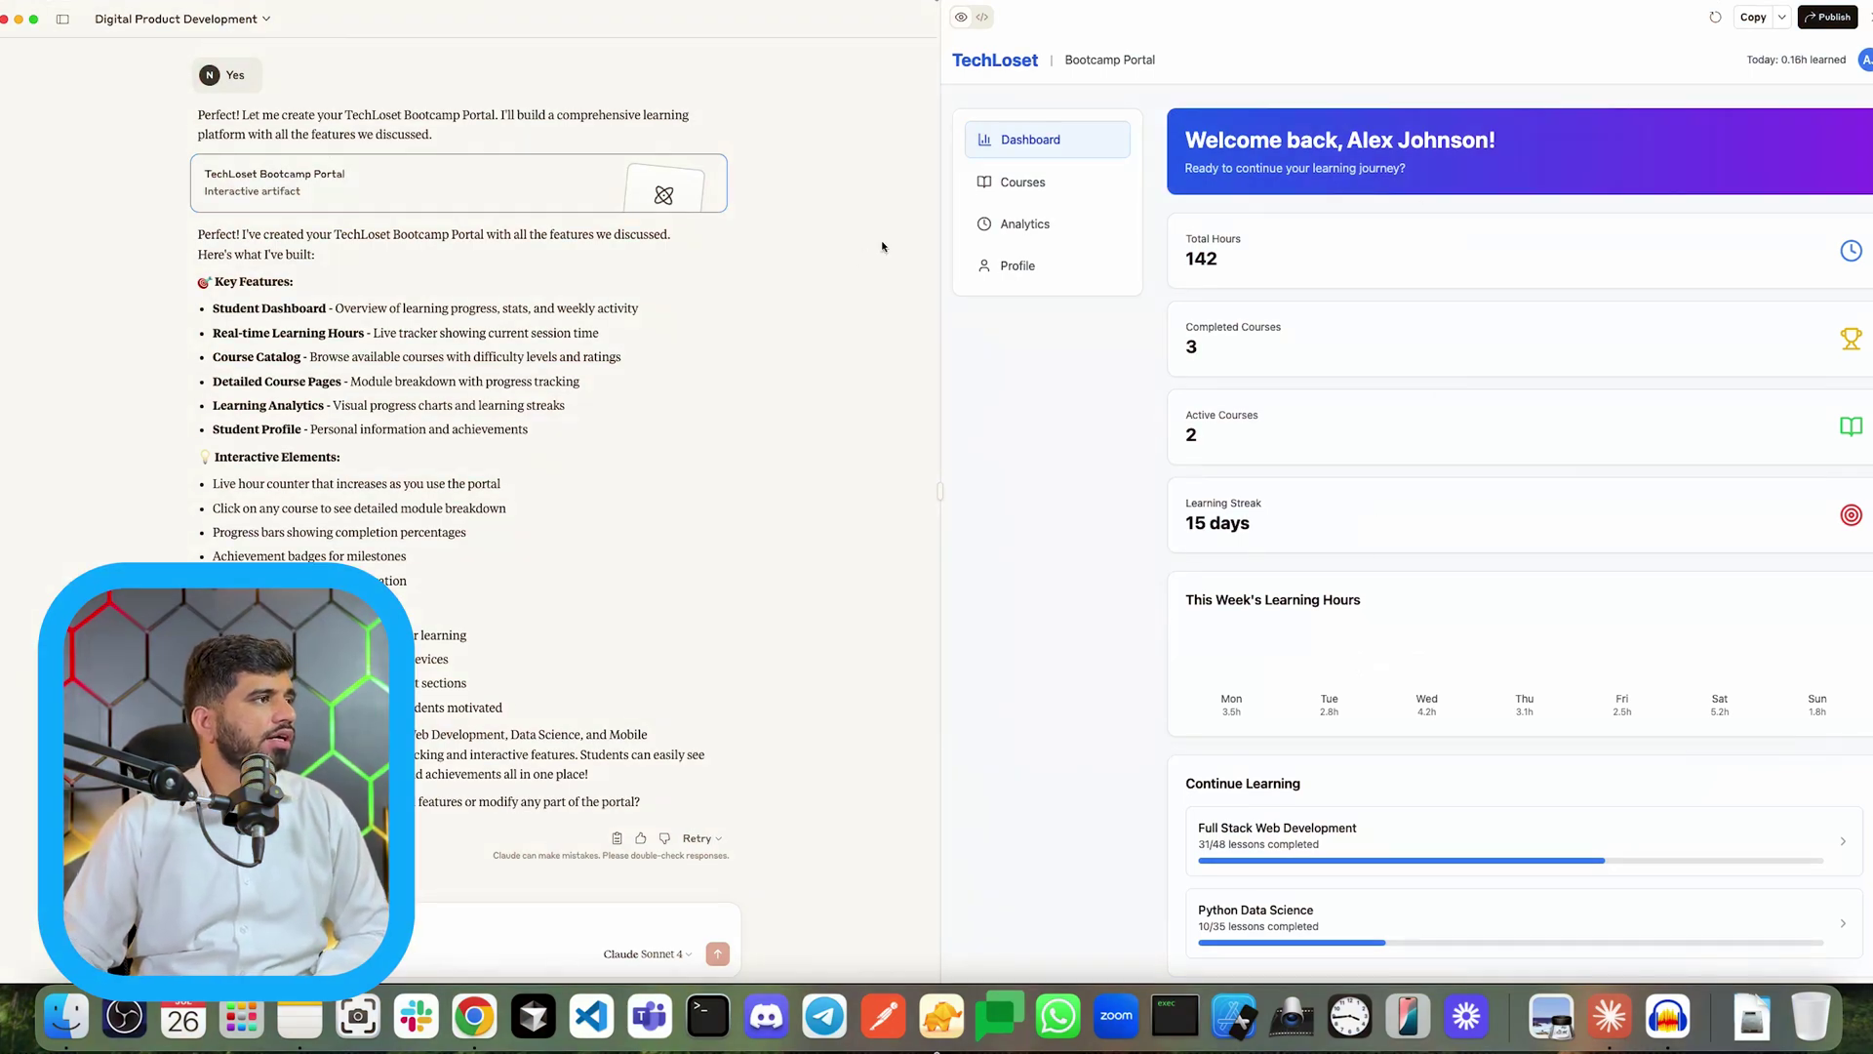
Step: Examine the generated bootcamp portal preview, going through its Courses, Analytics, Profile and Dashboard pages
left_click(1038, 182)
left_click(1017, 225)
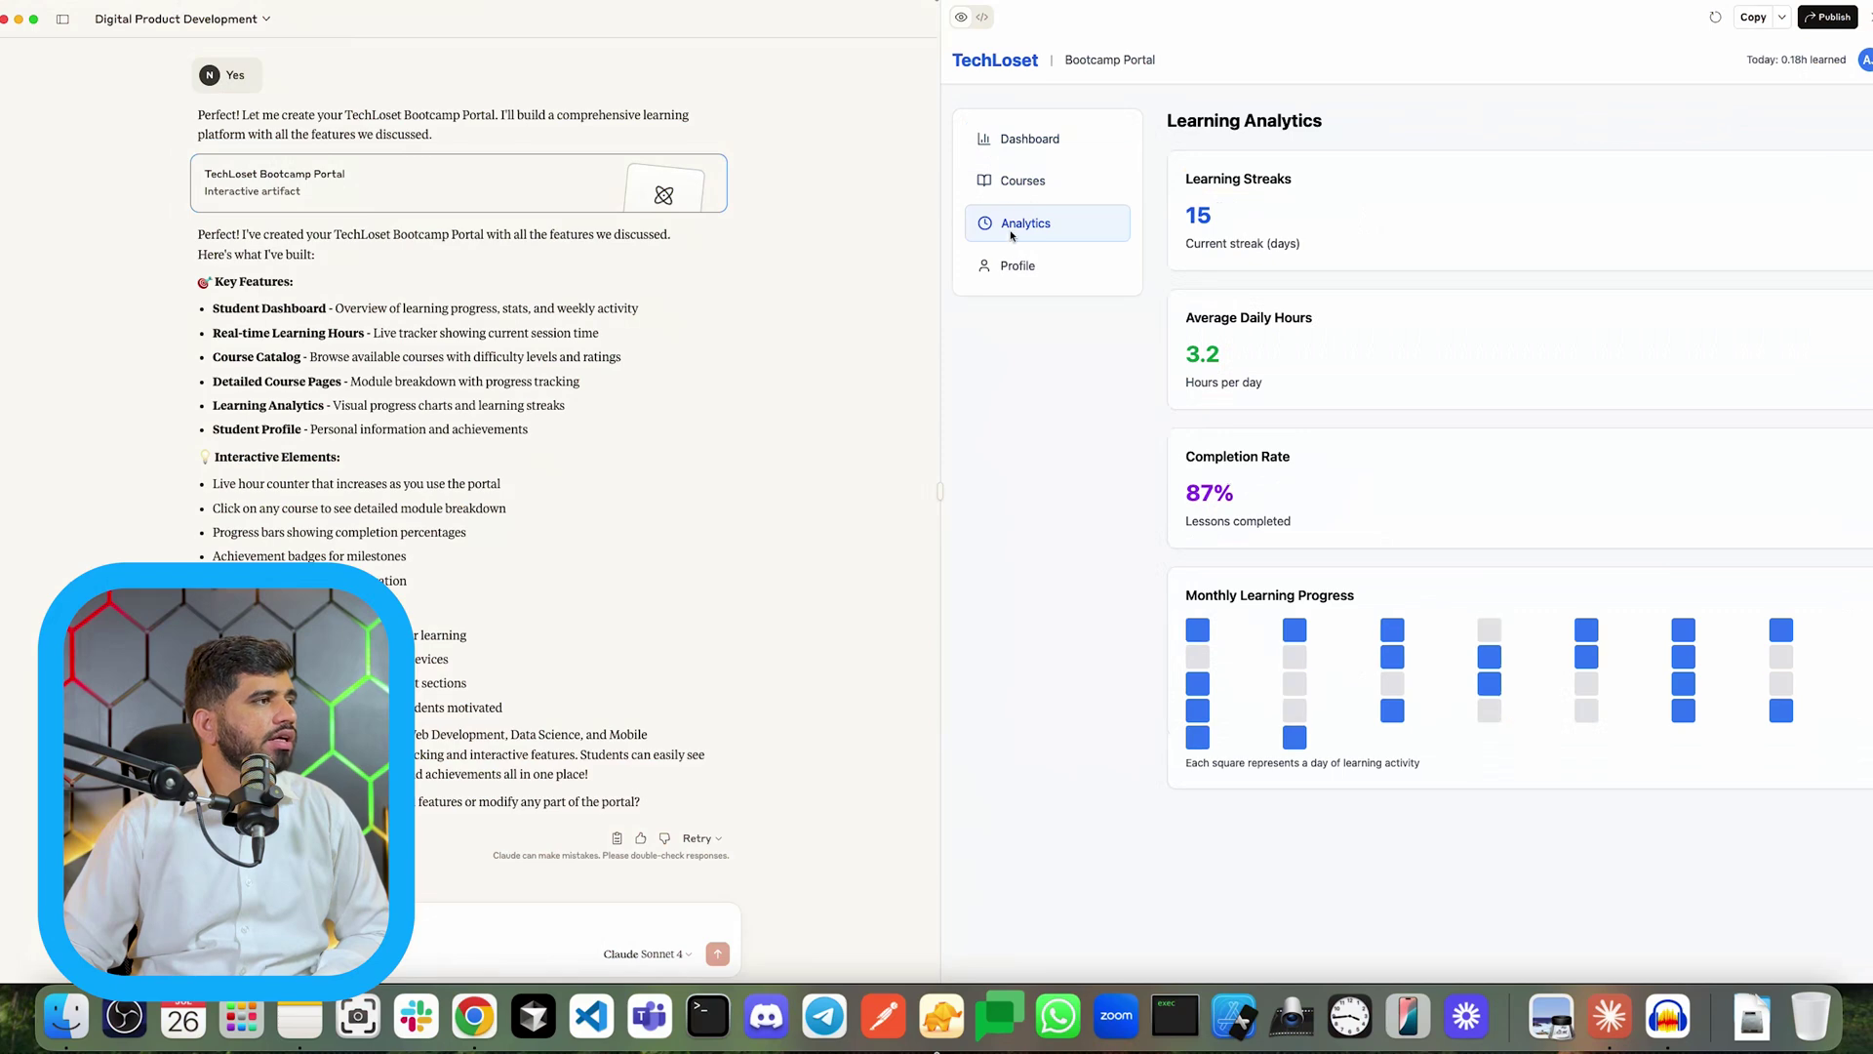
left_click(1011, 196)
left_click(1014, 267)
left_click(1019, 197)
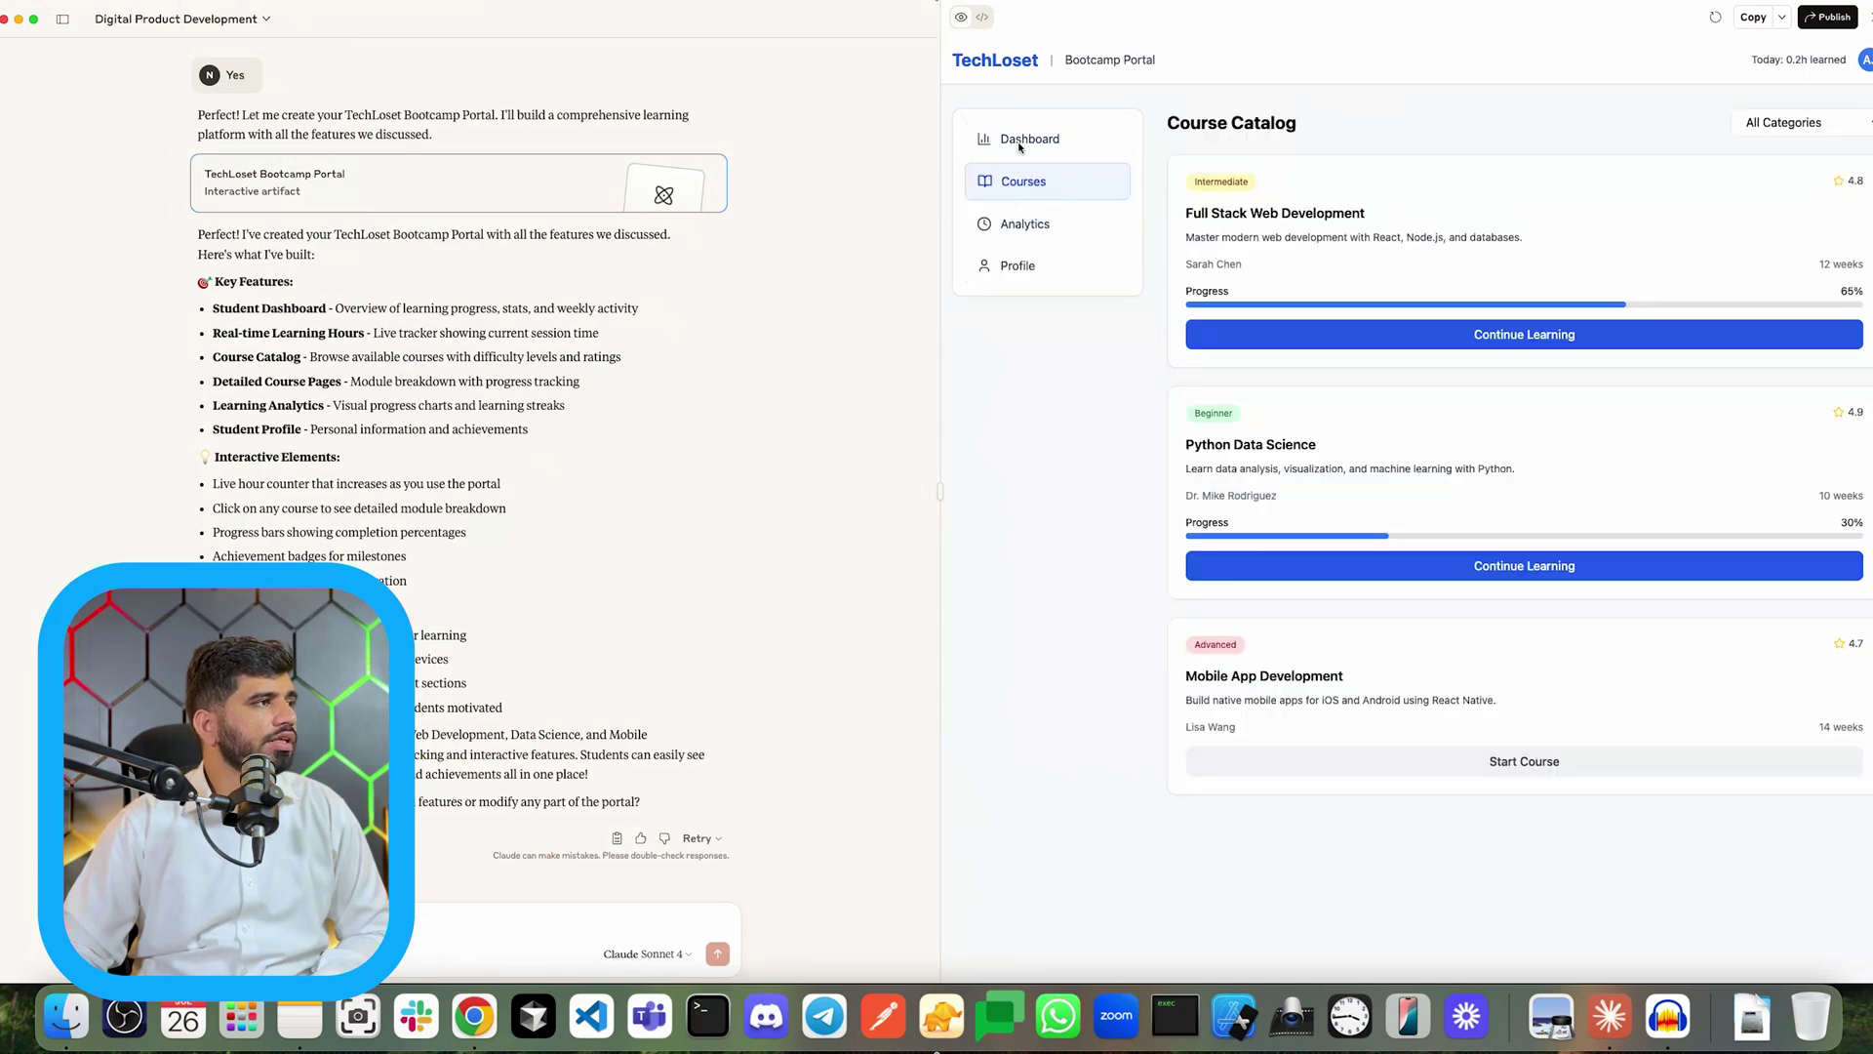
left_click(1020, 147)
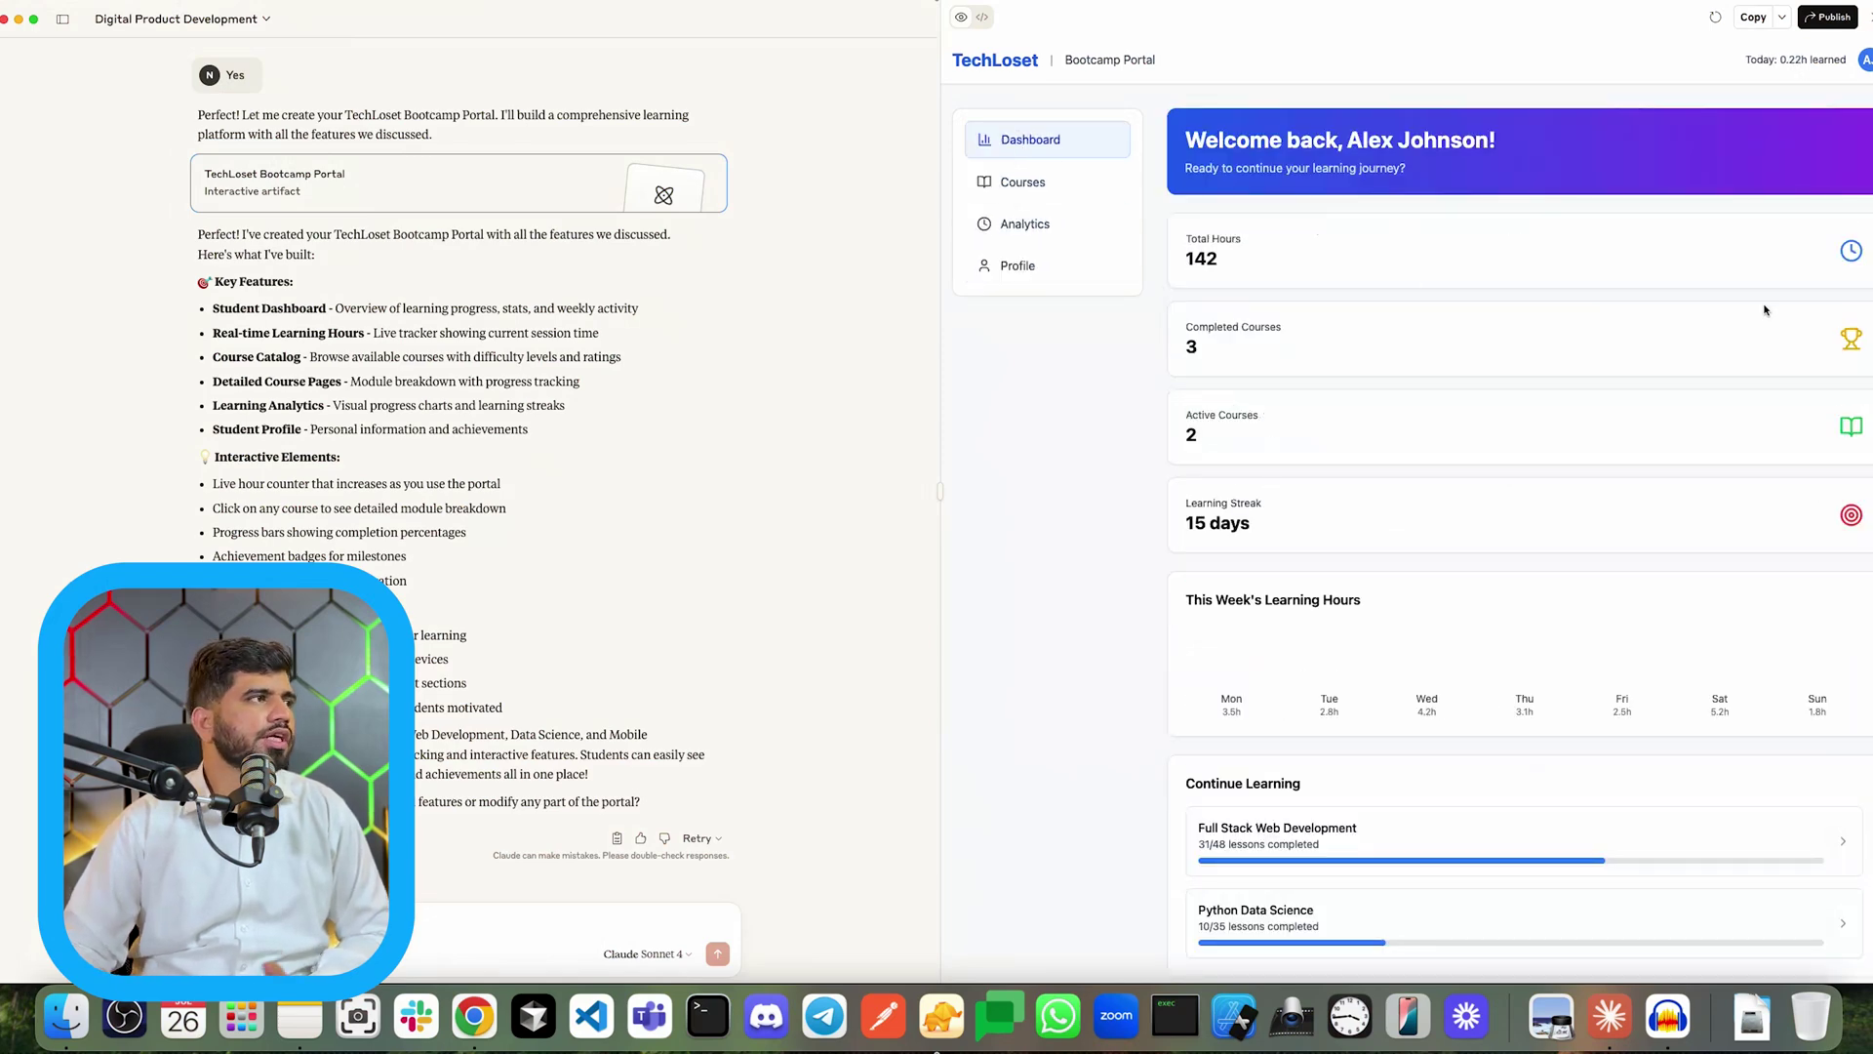
scroll(1366, 302, "down", 3)
scroll(1399, 314, "up", 3)
scroll(1405, 293, "down", 3)
scroll(1396, 310, "up", 3)
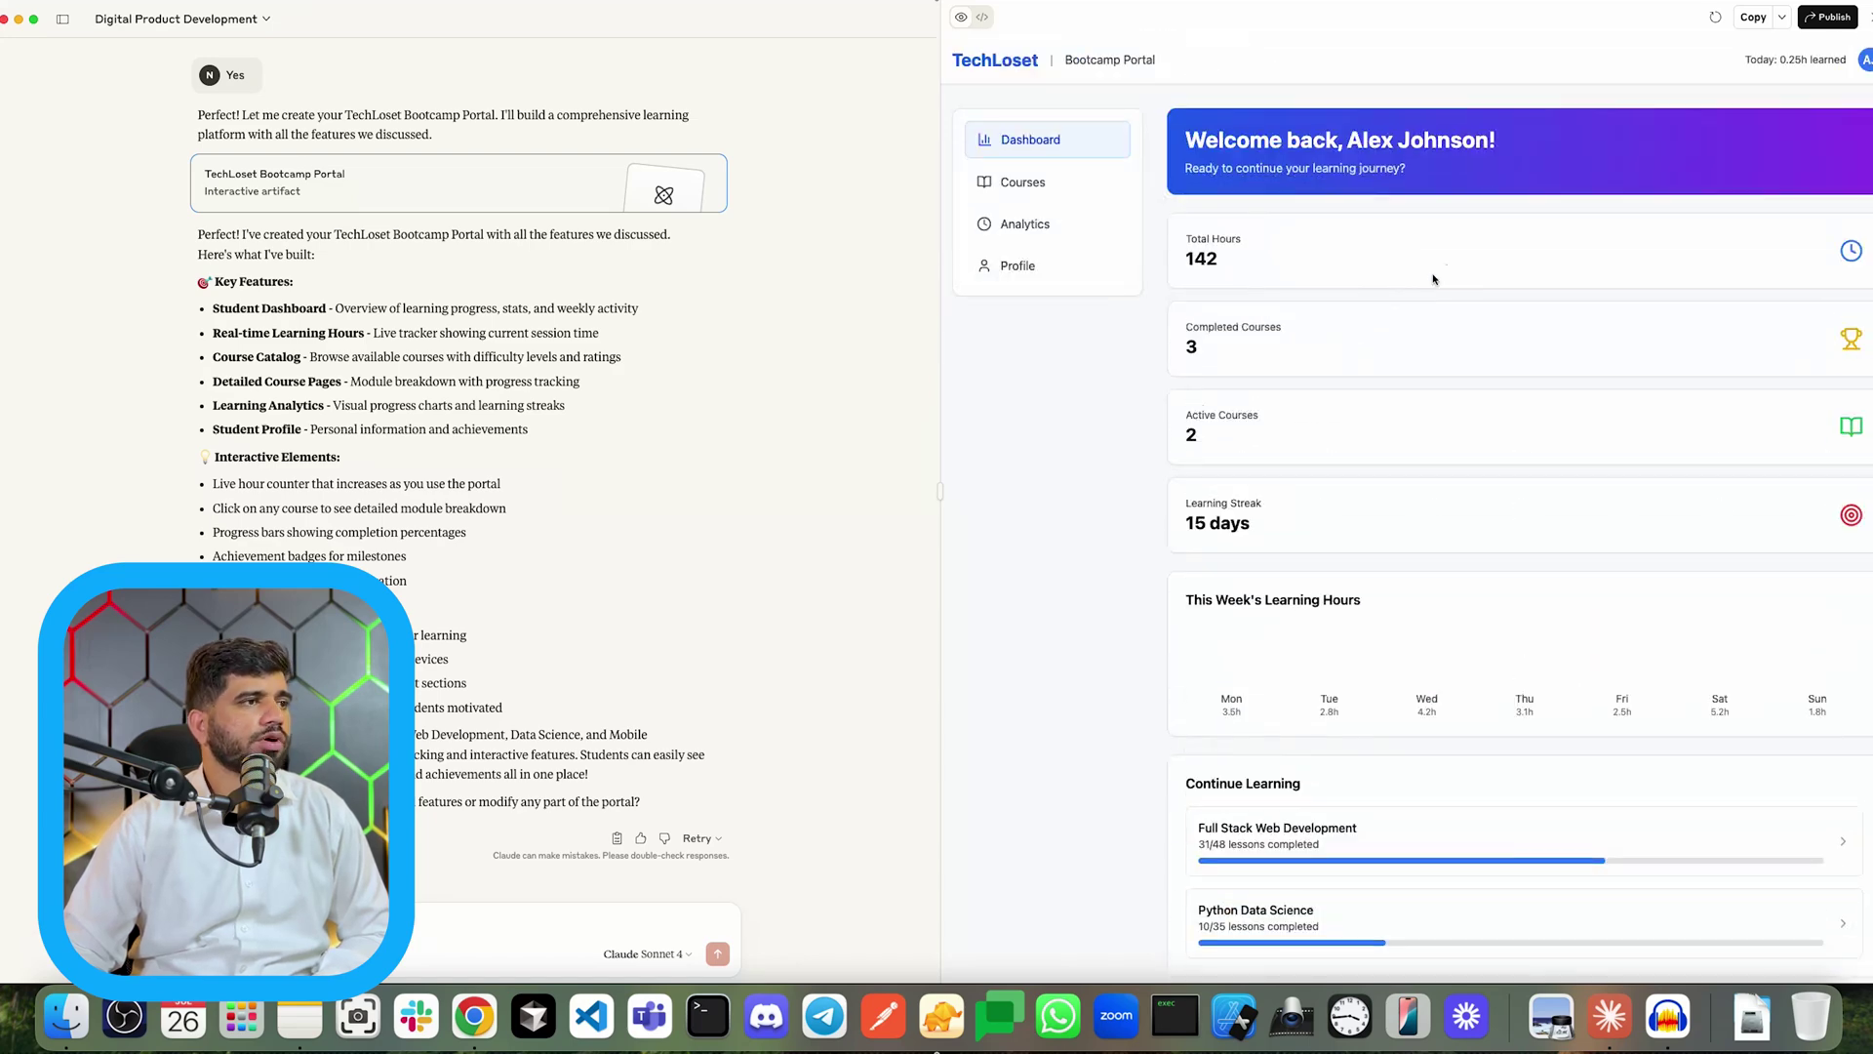
Step: Publish the TechLoset Bootcamp Portal artifact publicly and copy its share link
left_click(1827, 18)
left_click(1057, 635)
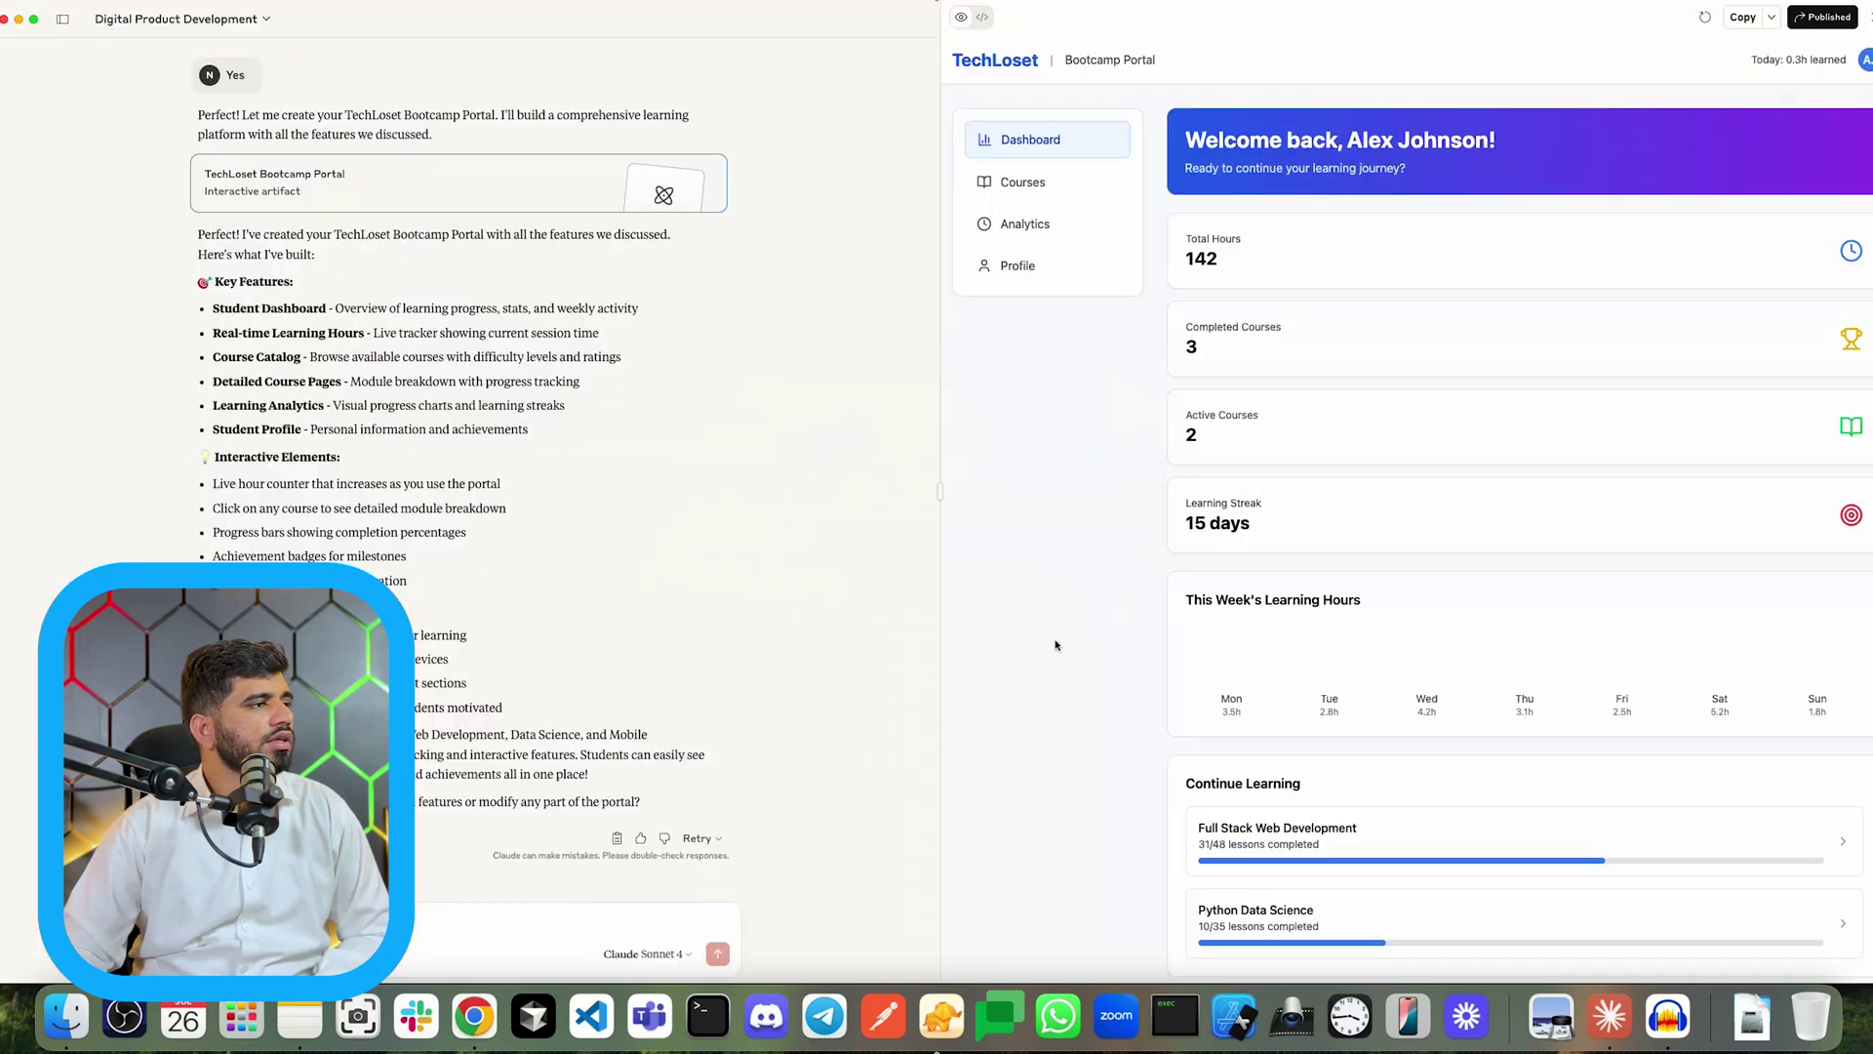
left_click(1822, 17)
left_click(1061, 519)
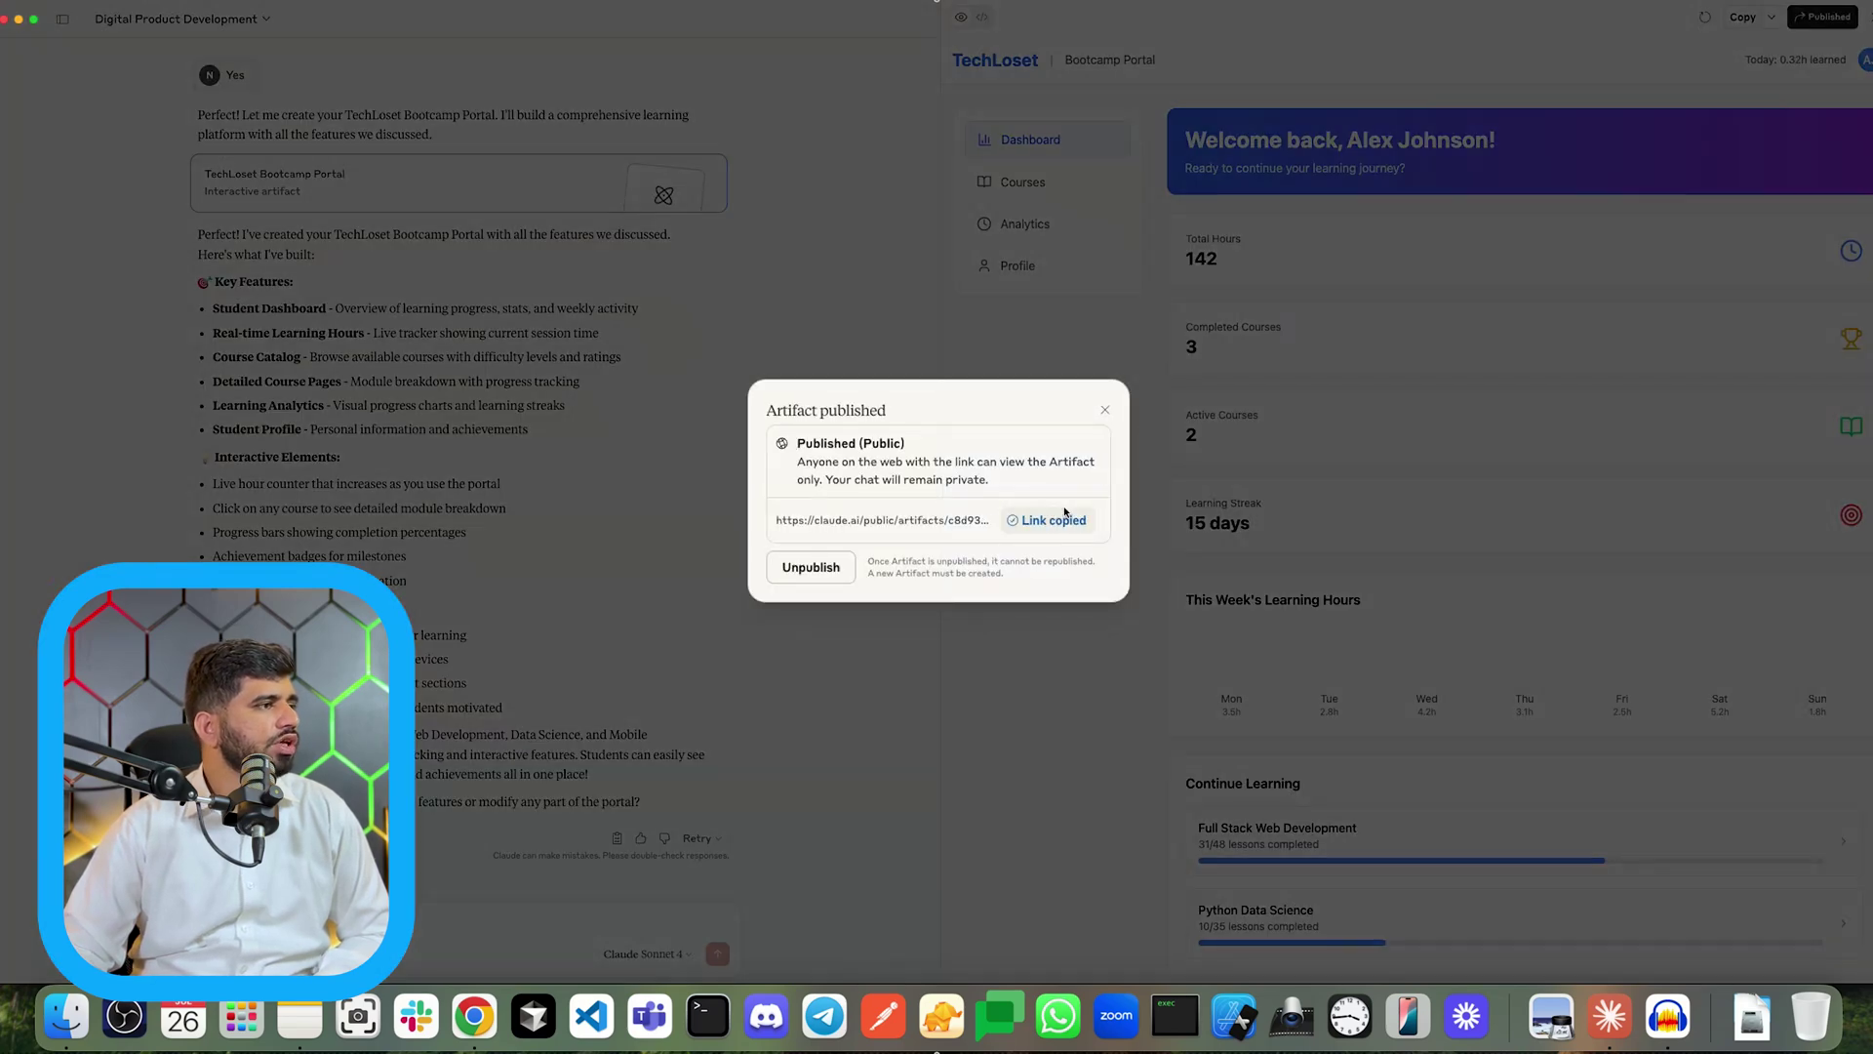
Step: Switch to Chrome, open the copied artifact link in a new tab and view the published portal's course catalog
left_click(474, 1016)
left_click(240, 13)
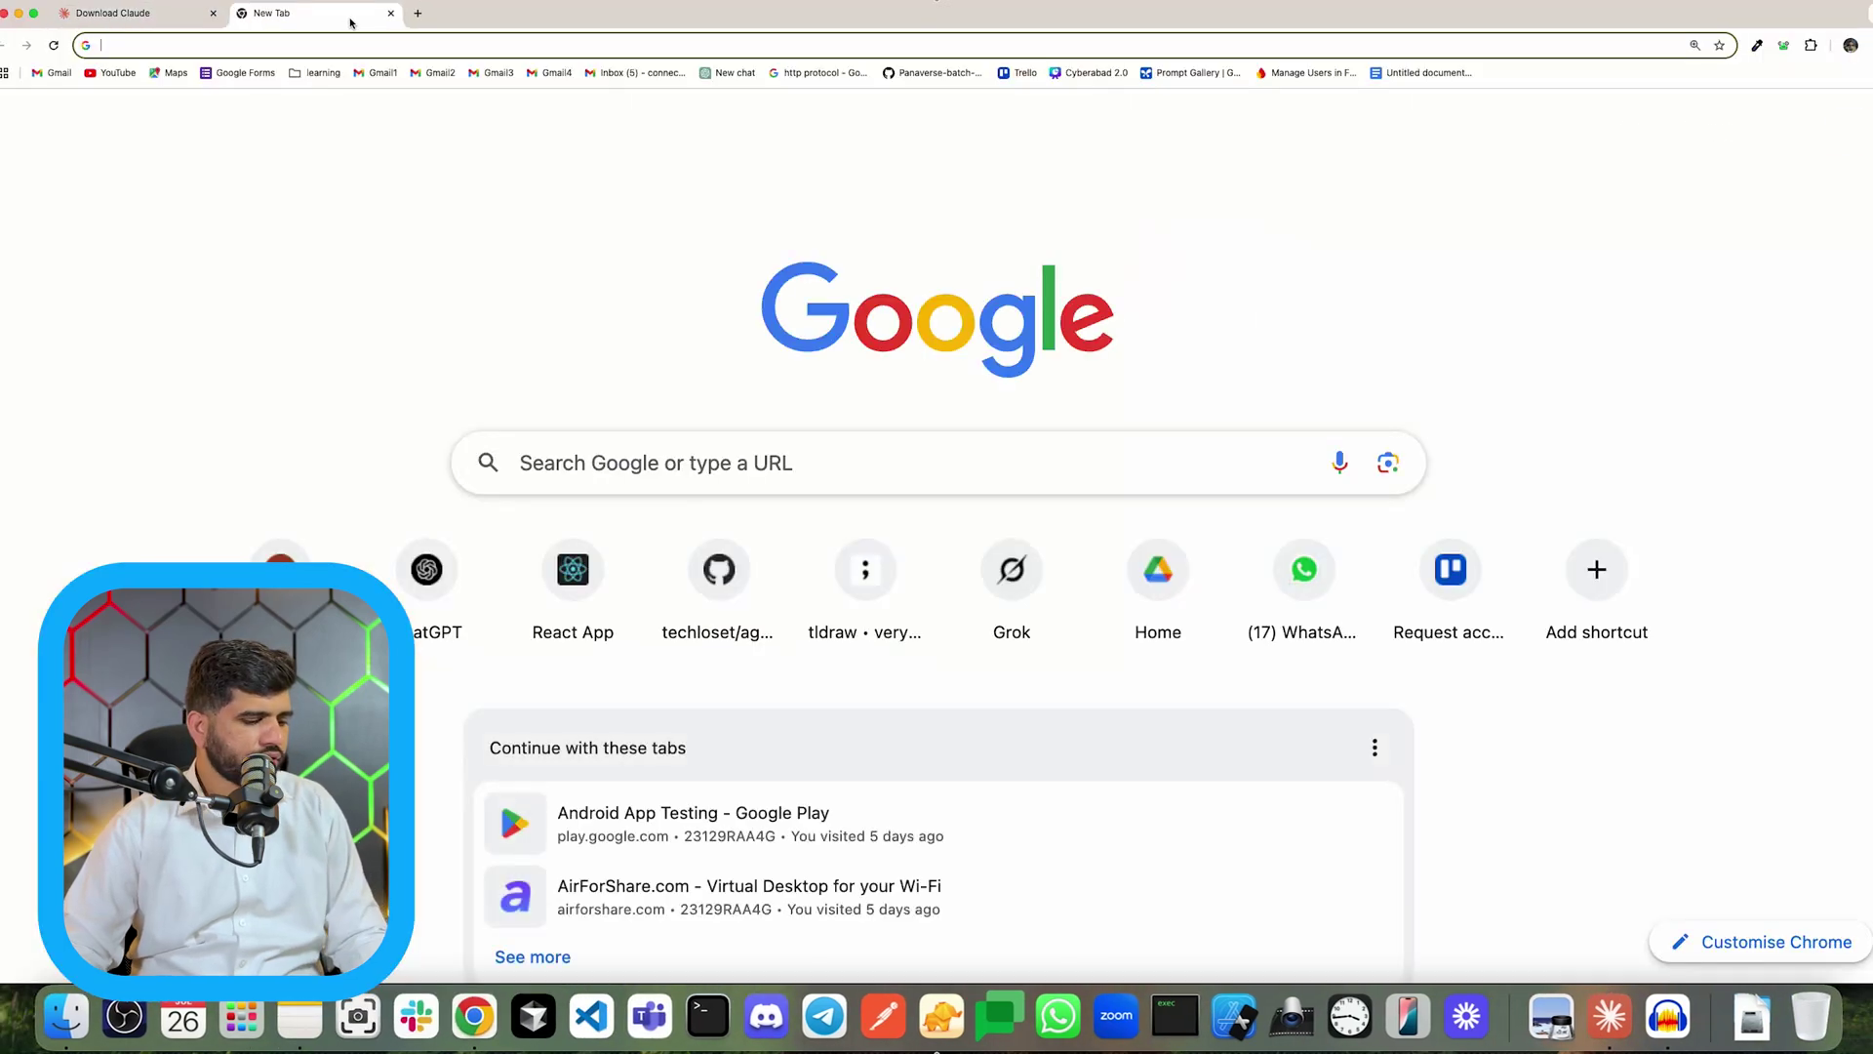
type("https://claude.ai/public/artifacts/c8d93cbf-9467-4a8d-949e-a19450219ac4")
key("Return")
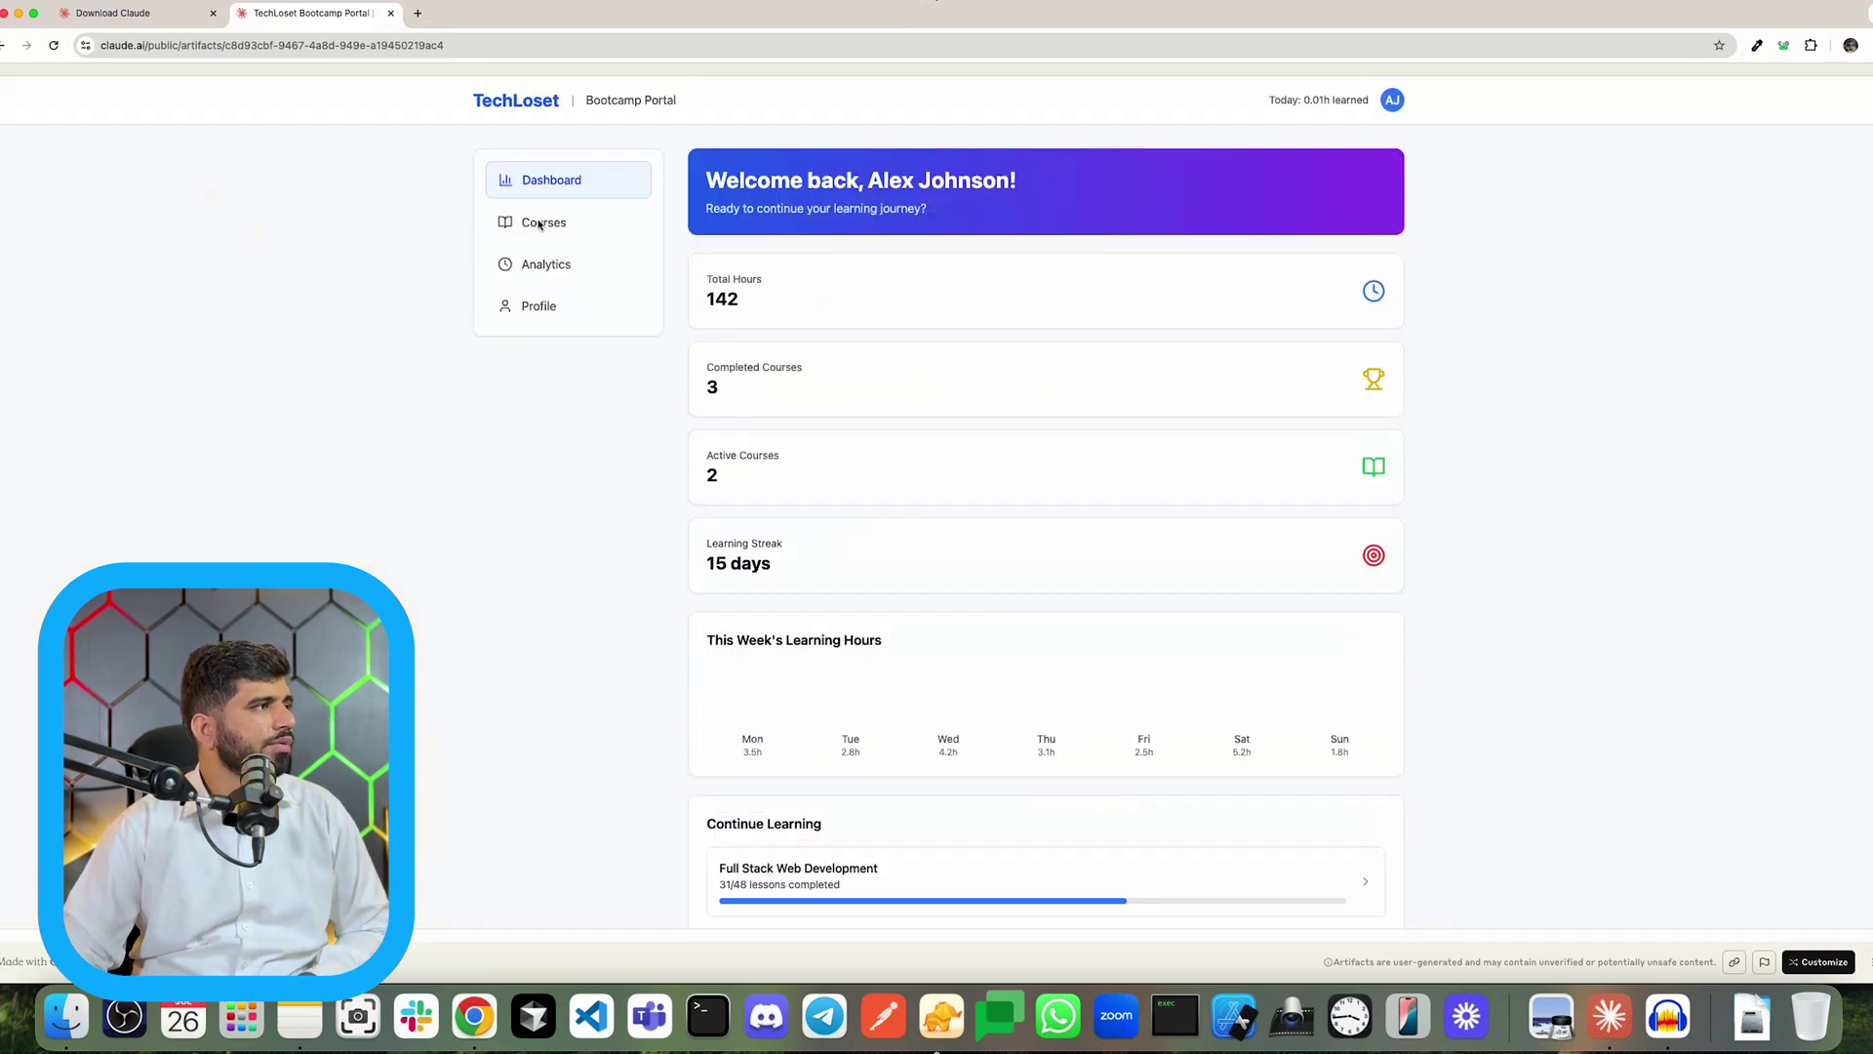
left_click(542, 224)
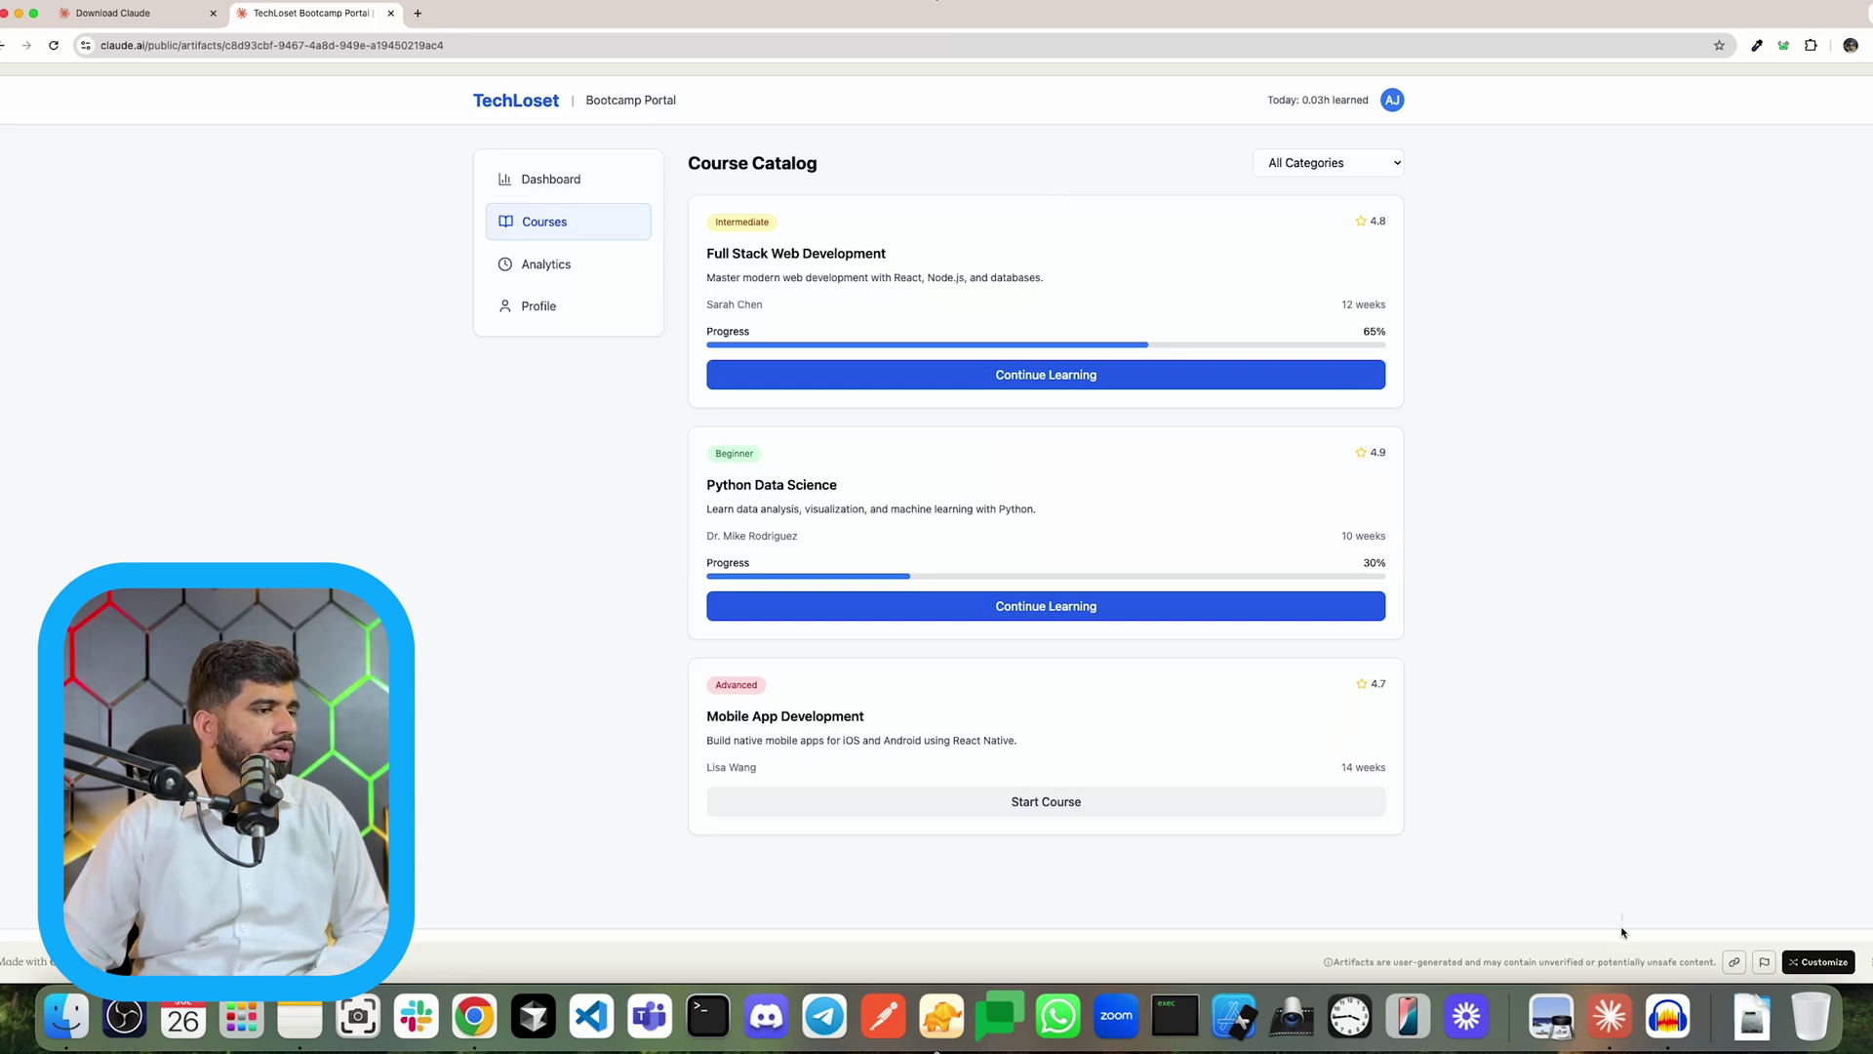
Step: Return to Claude, dismiss the published-artifact dialog and start a new chat
left_click(1610, 1014)
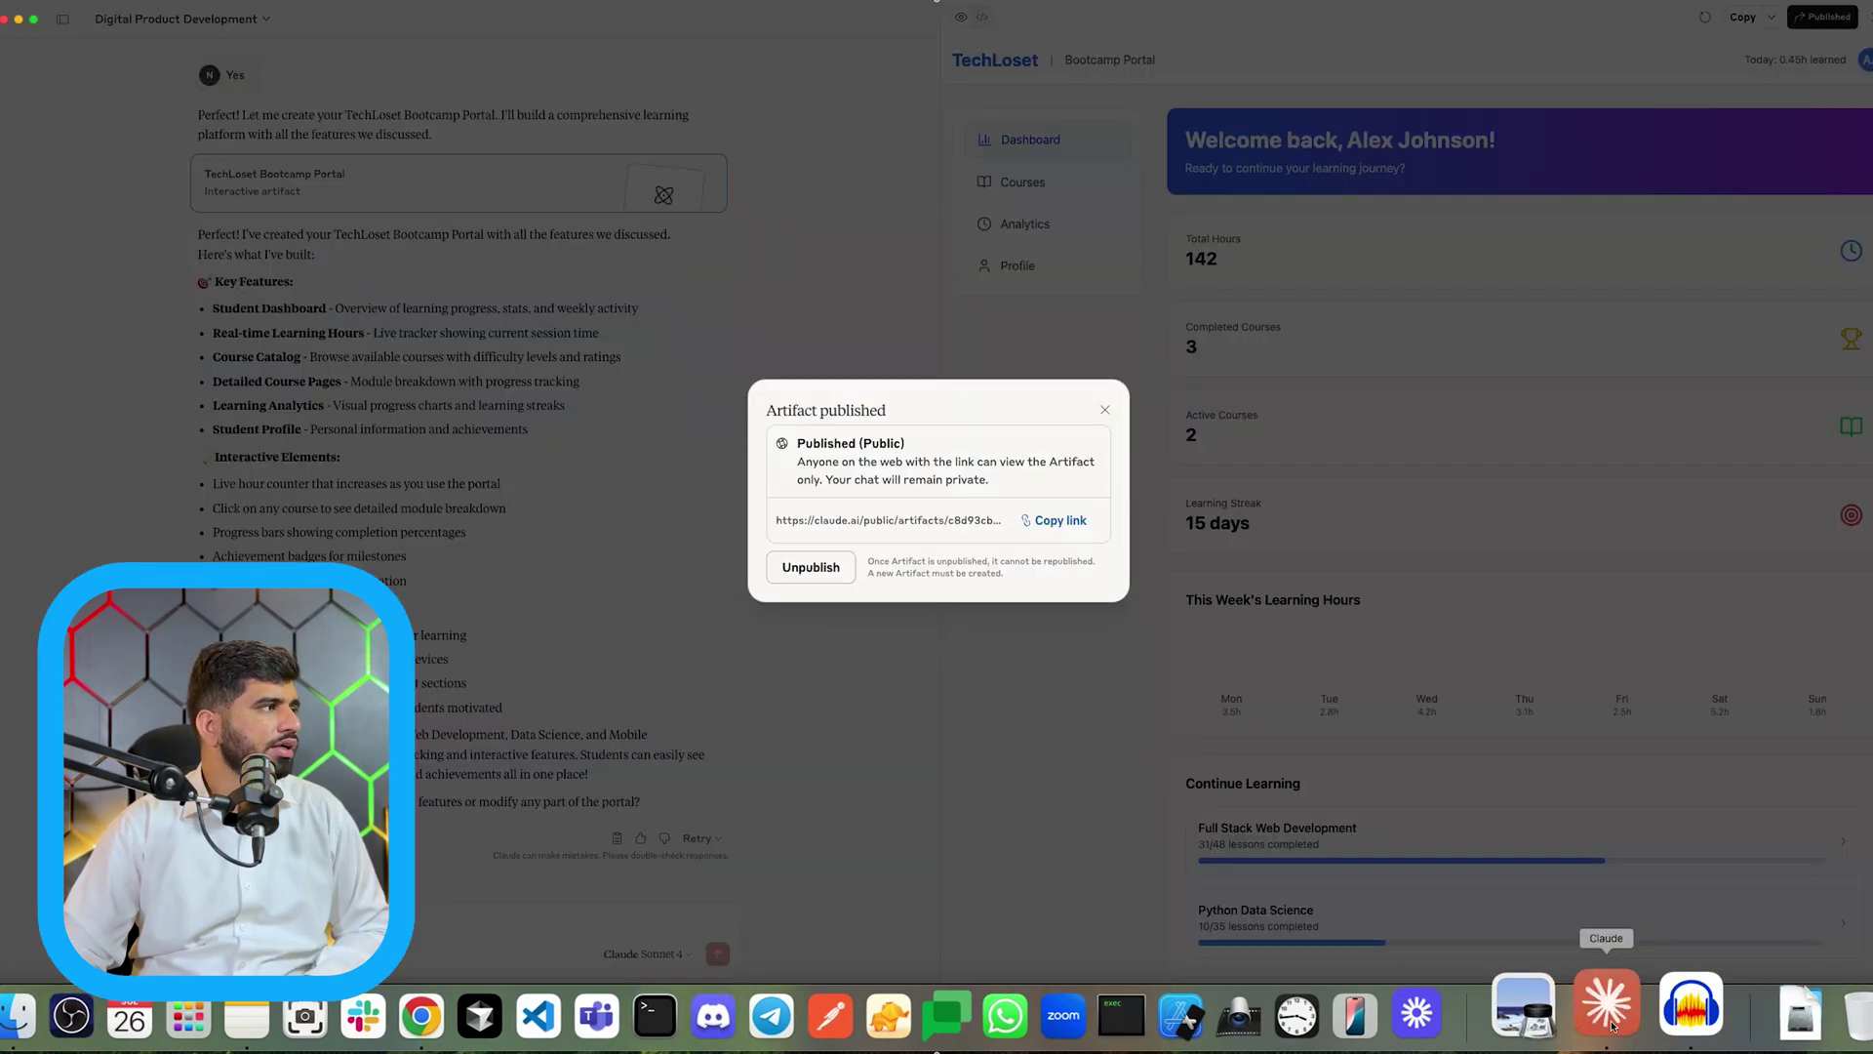
left_click(600, 472)
left_click(63, 19)
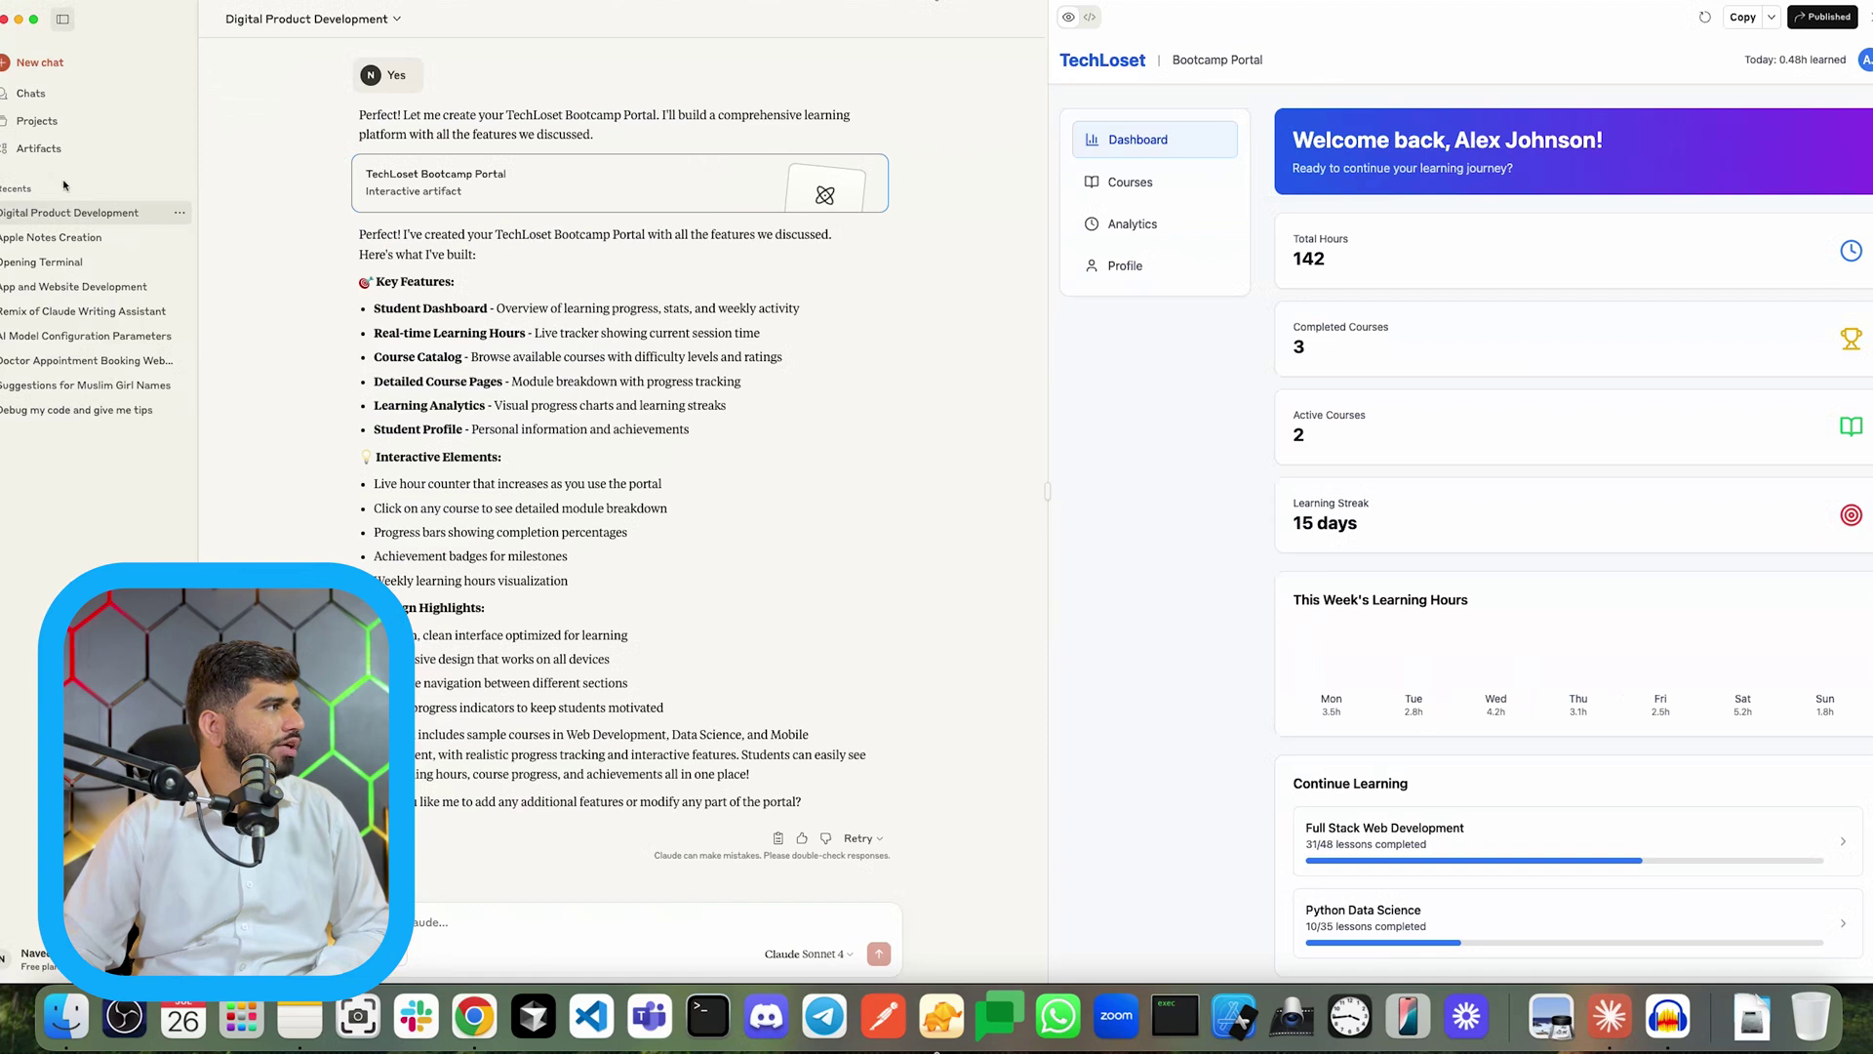
left_click(134, 88)
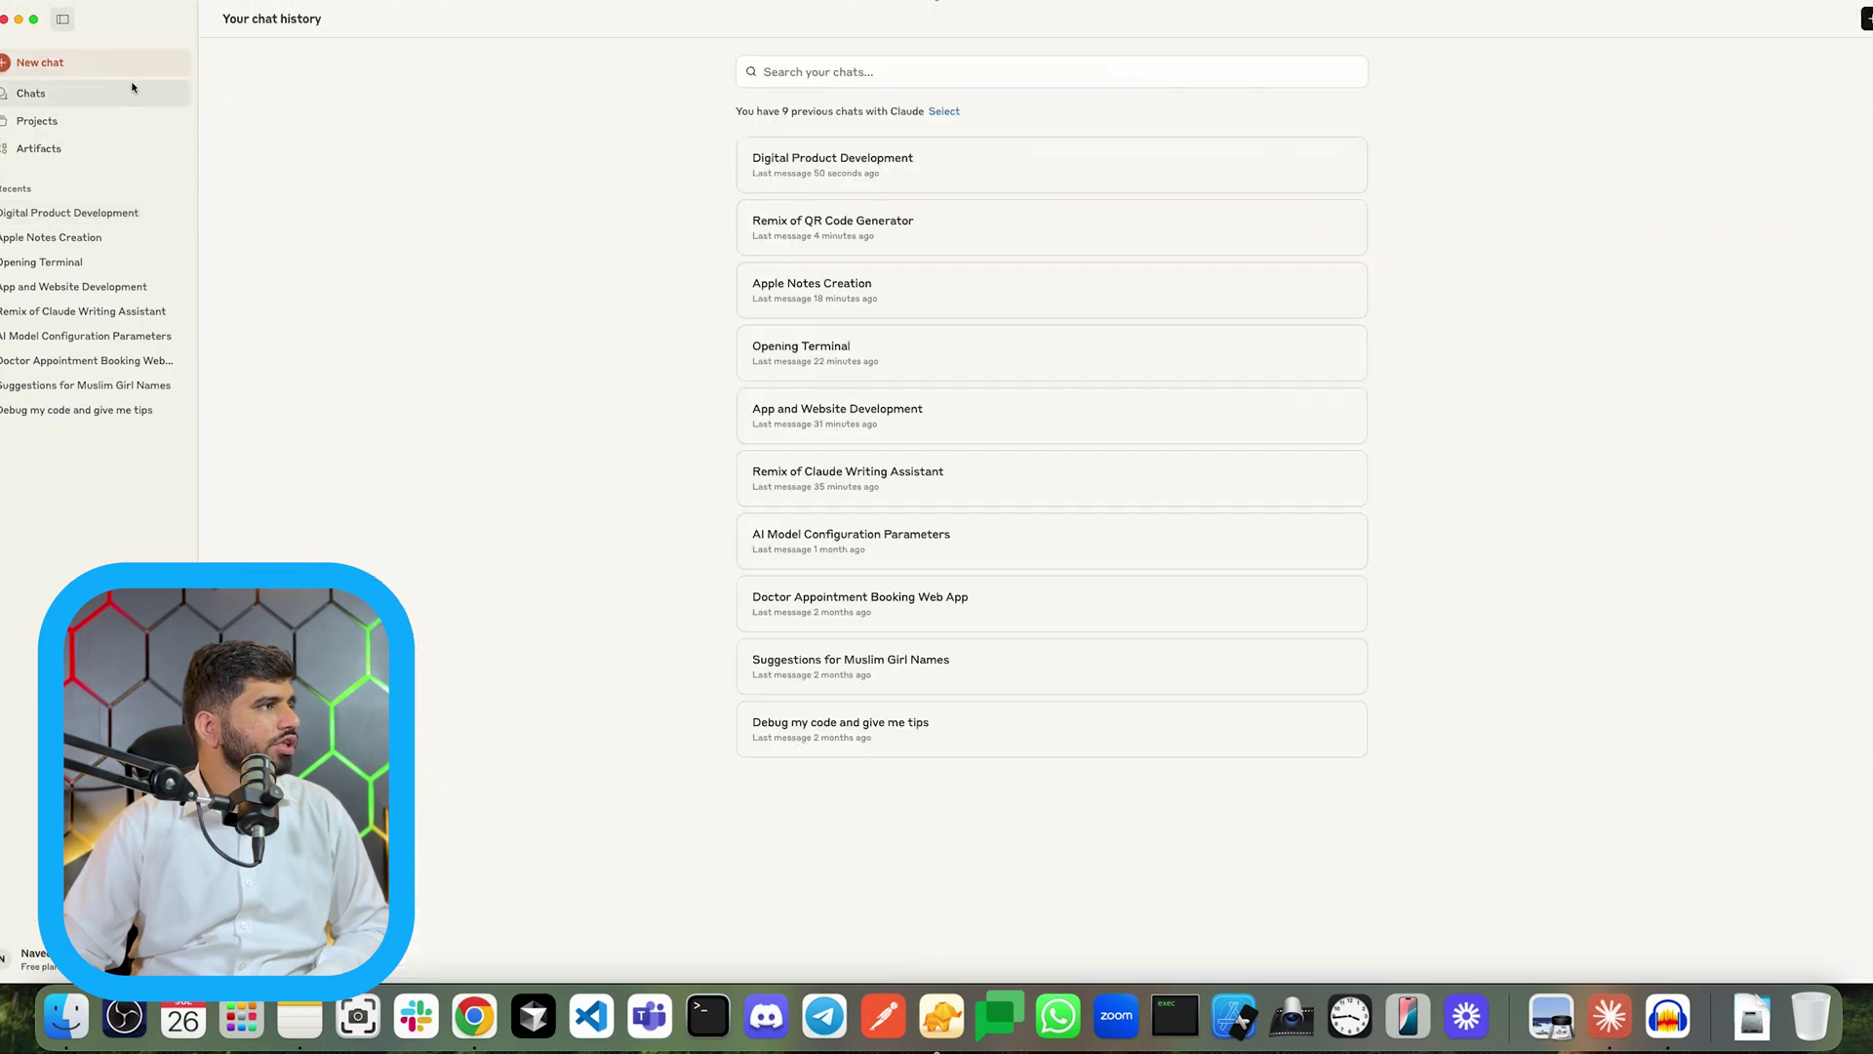
left_click(134, 64)
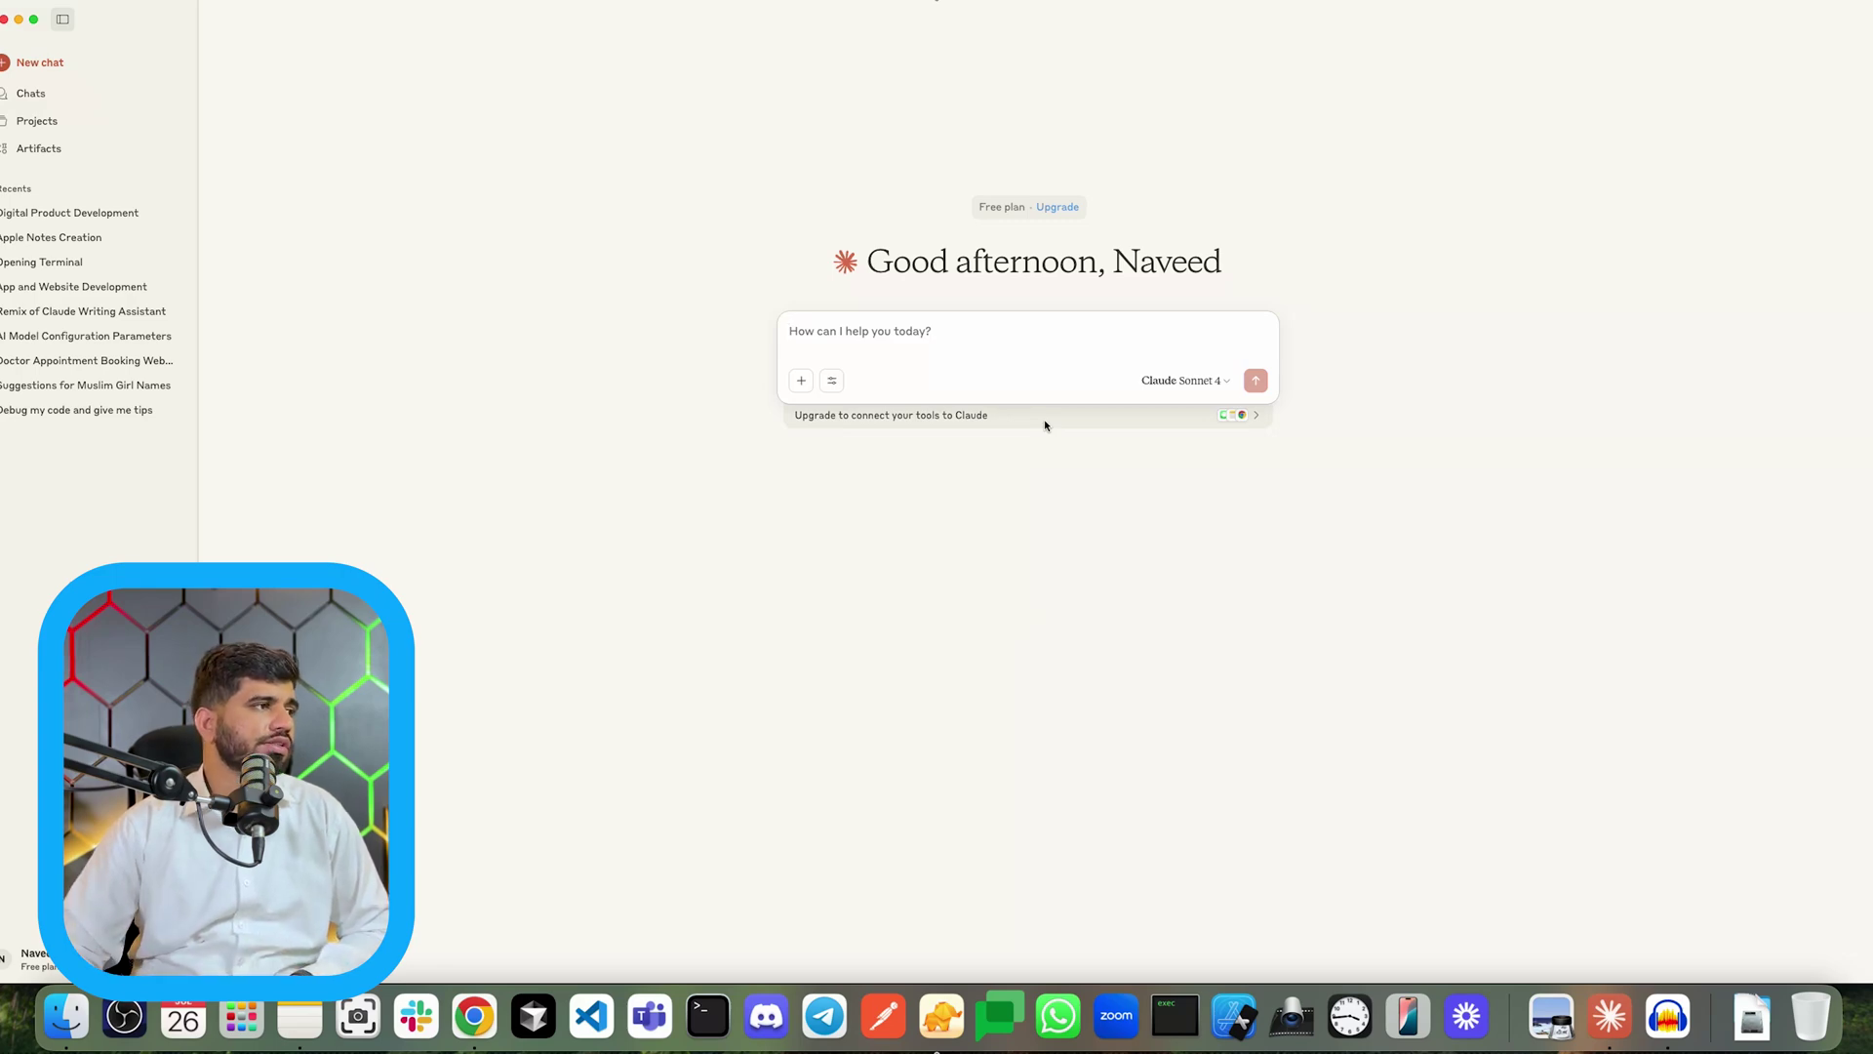
Step: Open the connectors directory and look through the available desktop extensions
left_click(1118, 424)
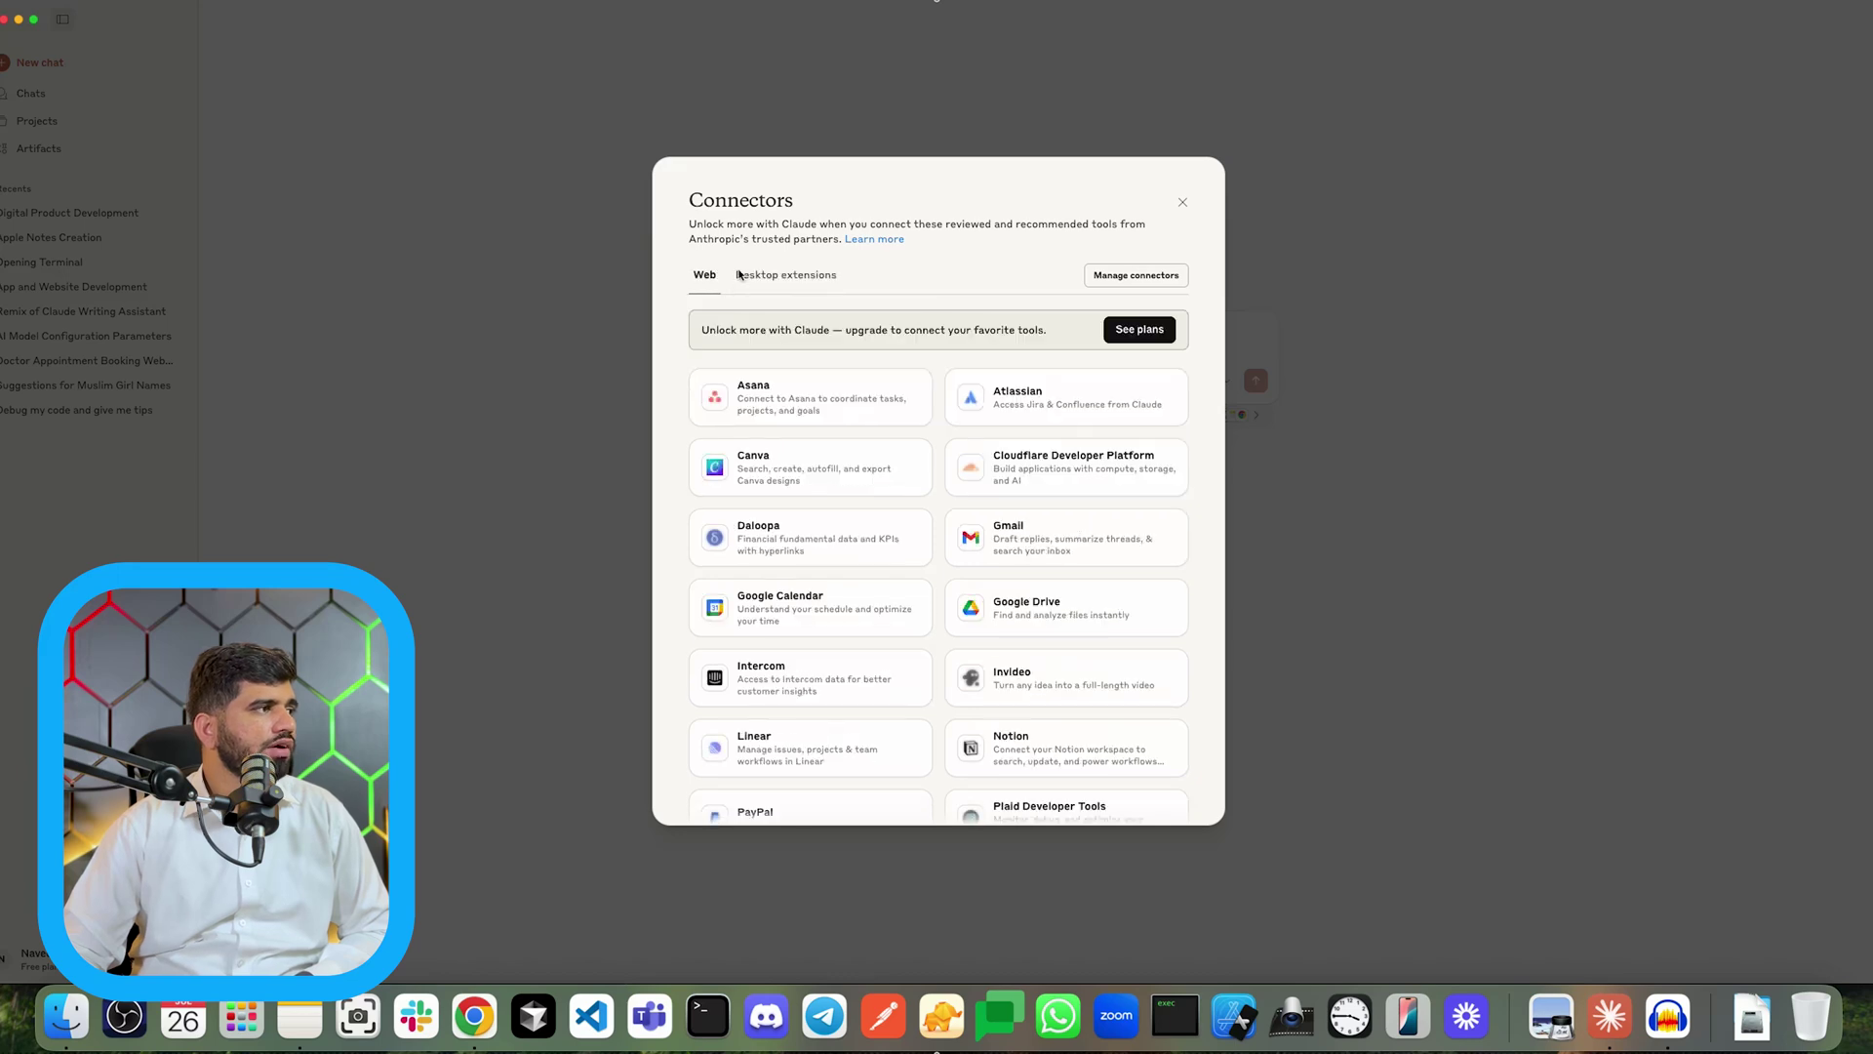
left_click(785, 275)
scroll(889, 365, "down", 2)
scroll(888, 366, "down", 1)
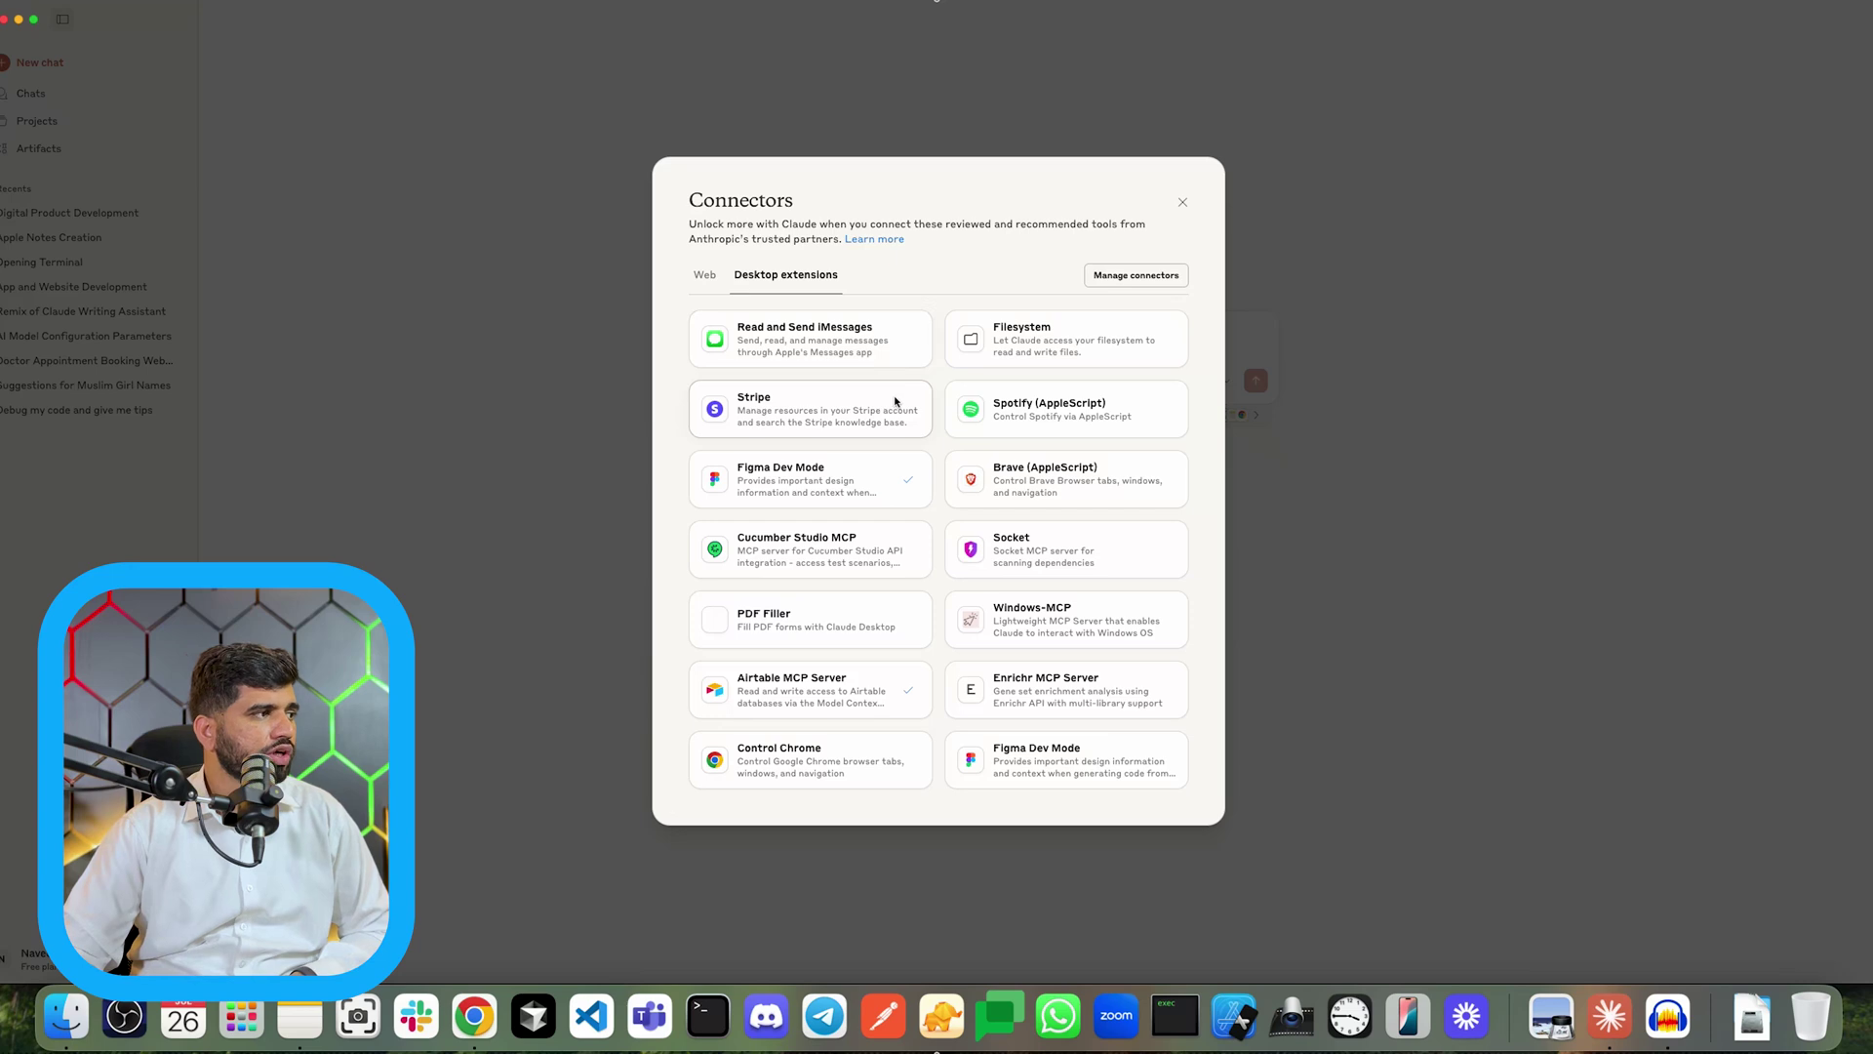
Step: Install the PDF Filler desktop extension and go back to the extension list
left_click(784, 630)
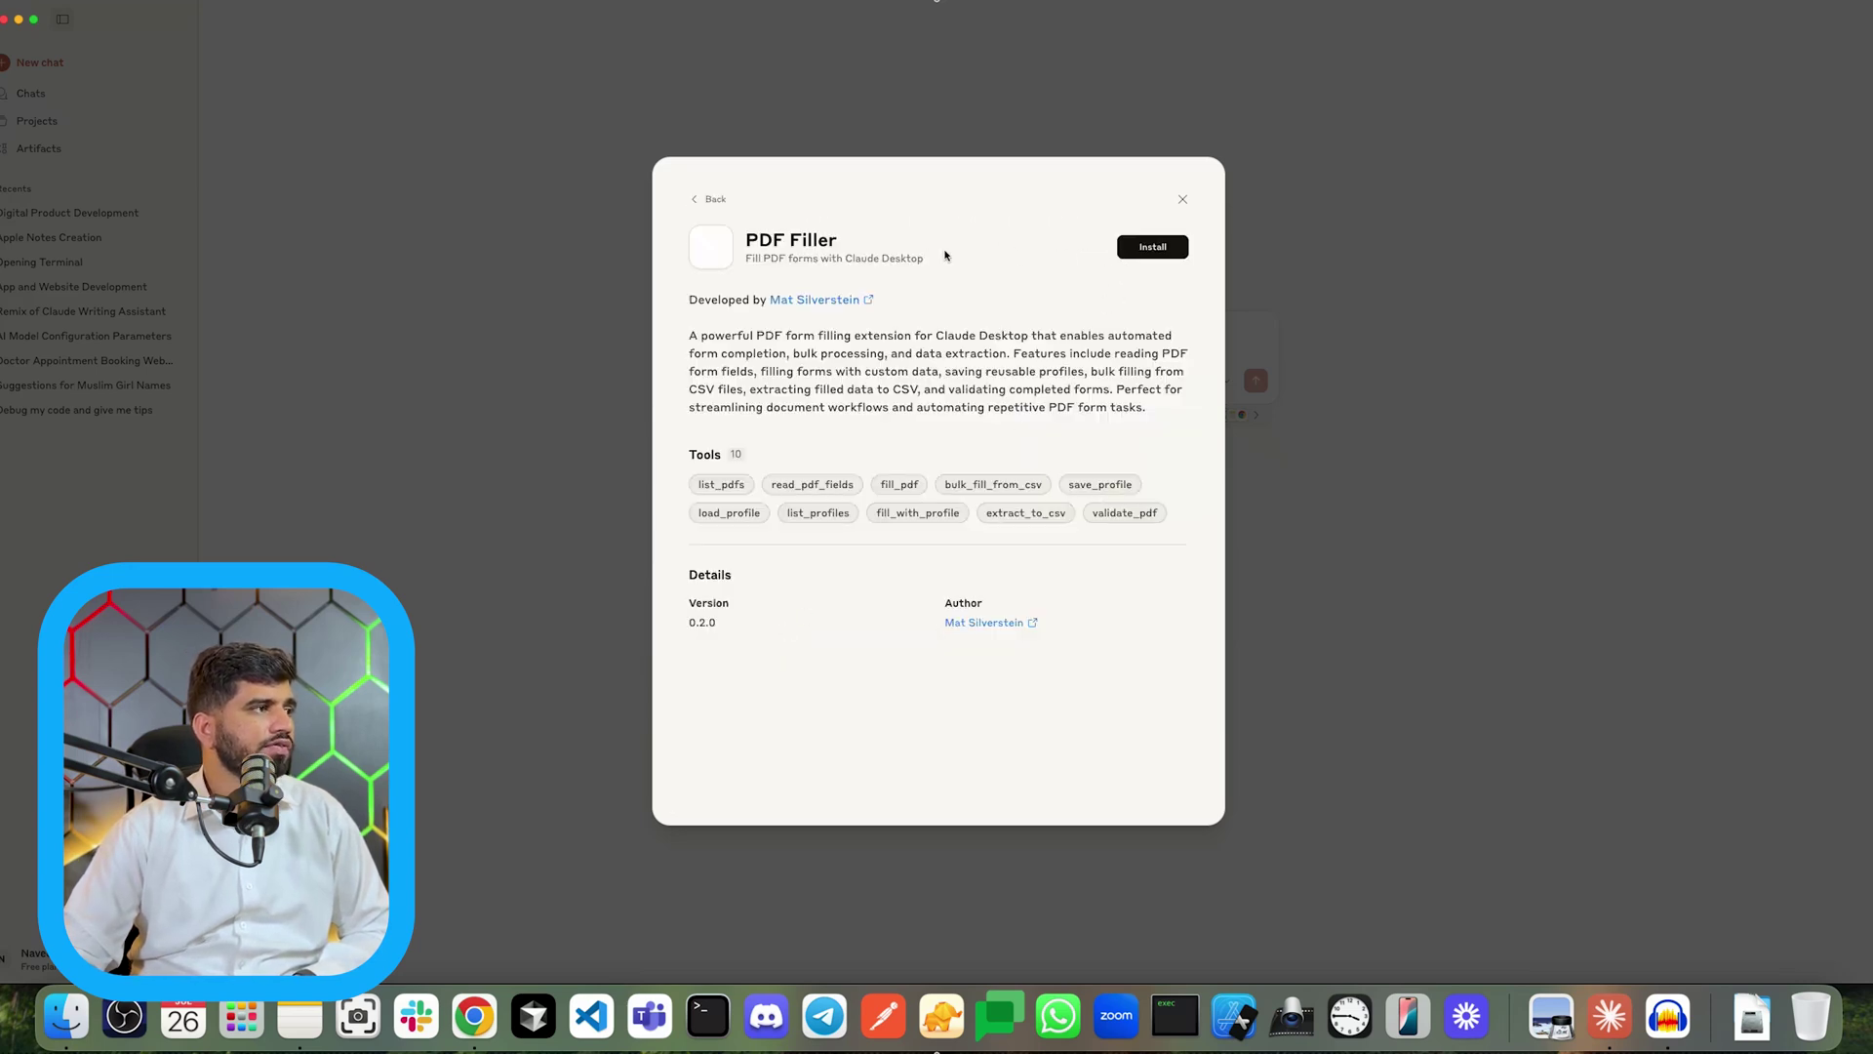
left_click(1152, 247)
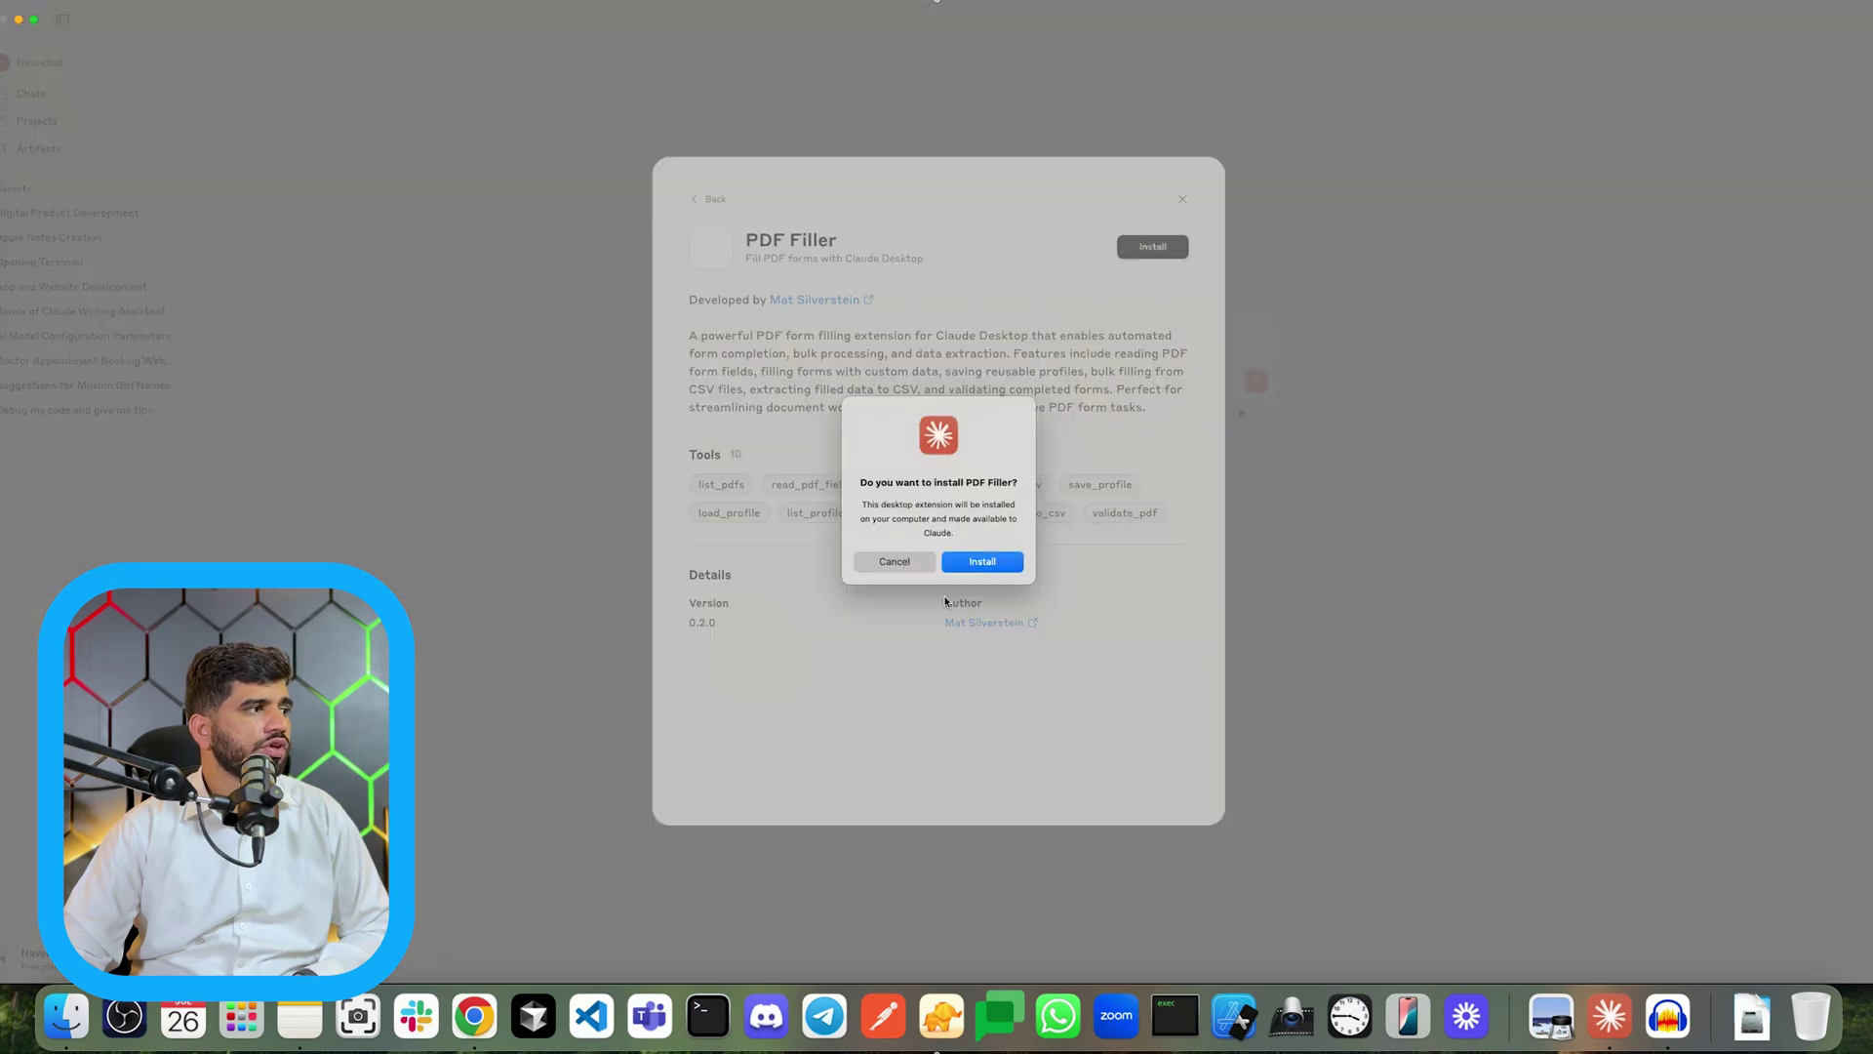
left_click(983, 565)
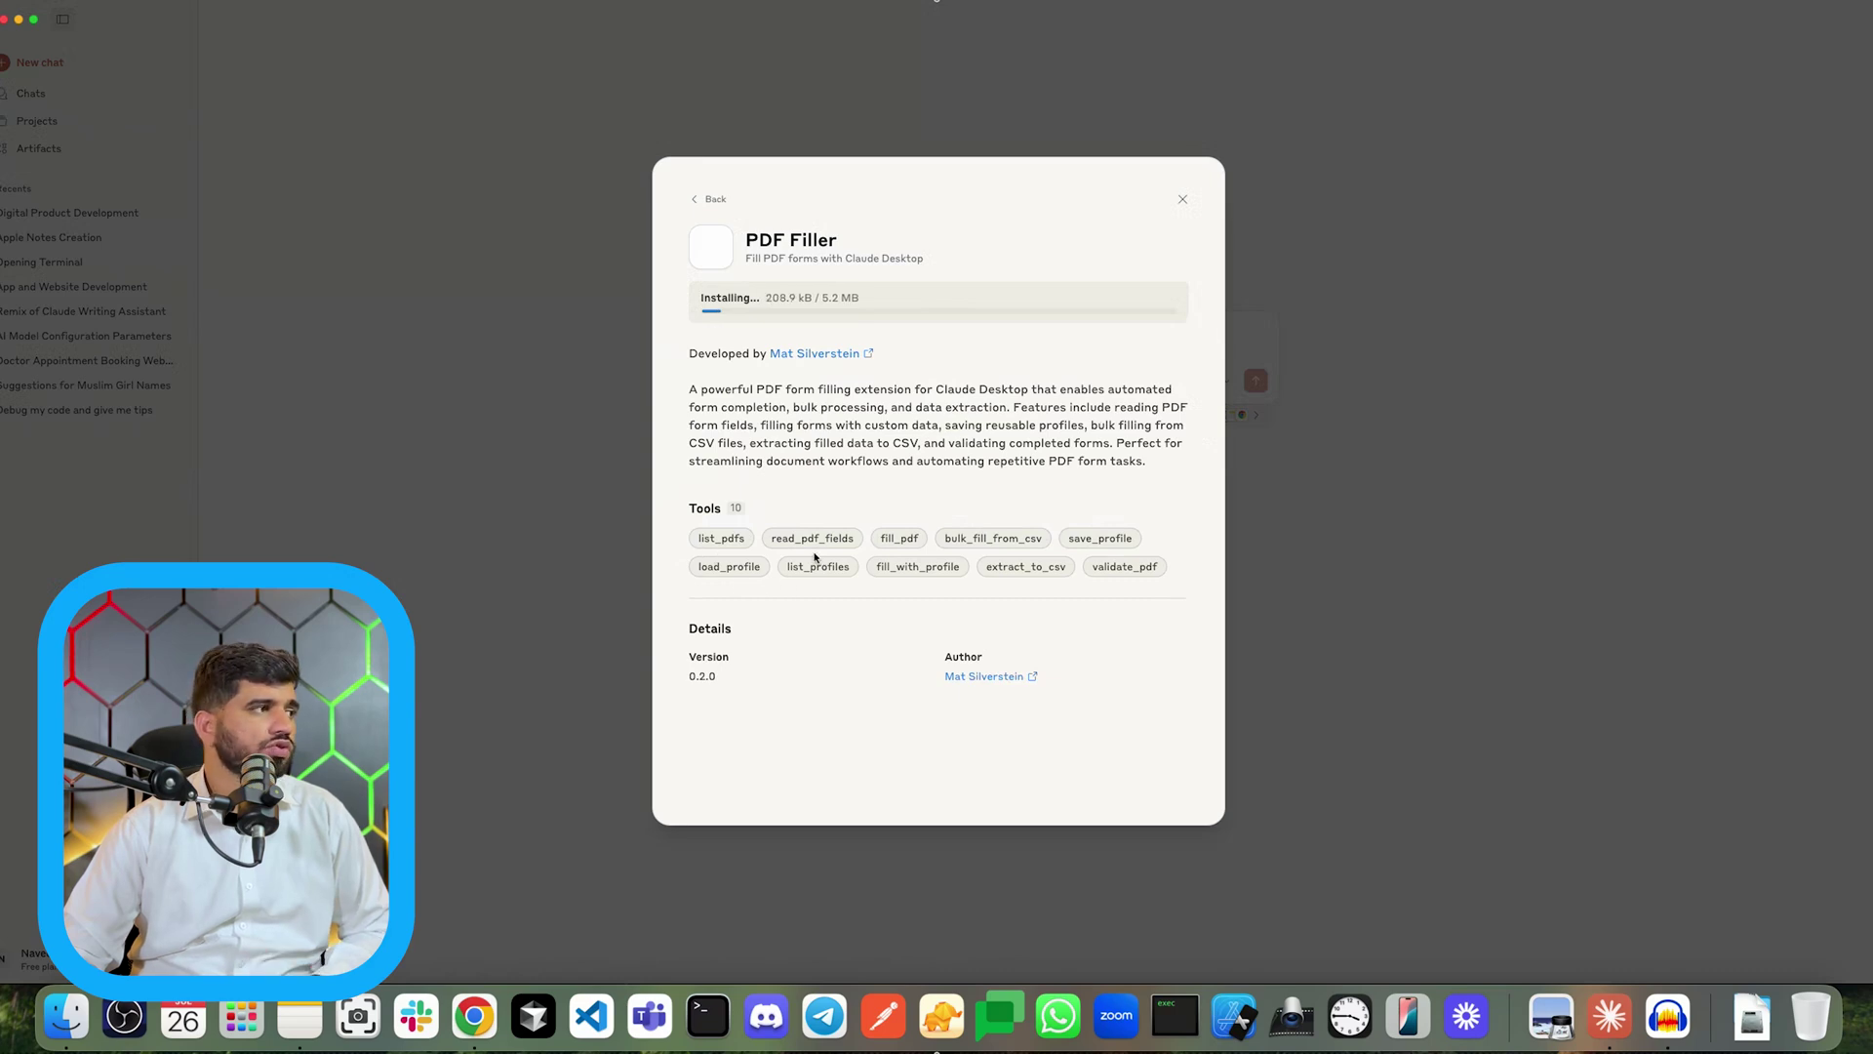
left_click(710, 198)
Step: Install the Control Chrome desktop extension and go back to the extension list
scroll(898, 486, "down", 2)
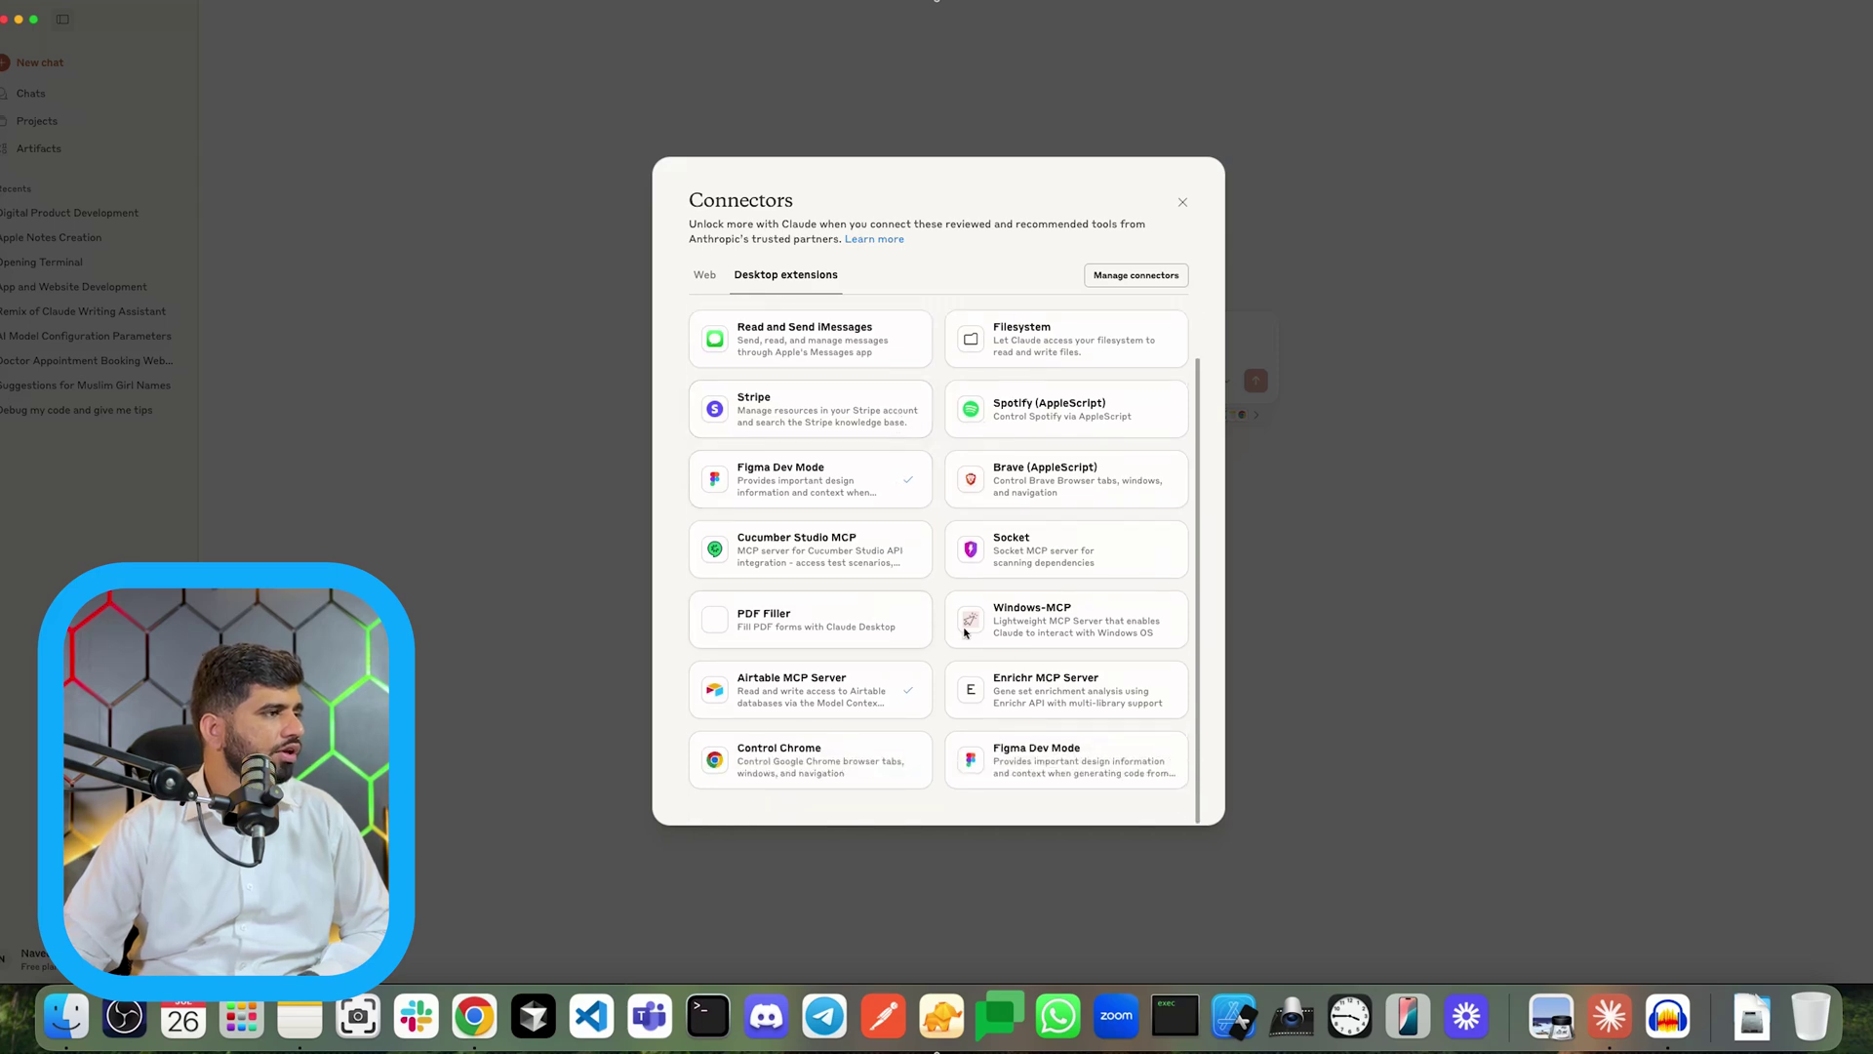
left_click(795, 768)
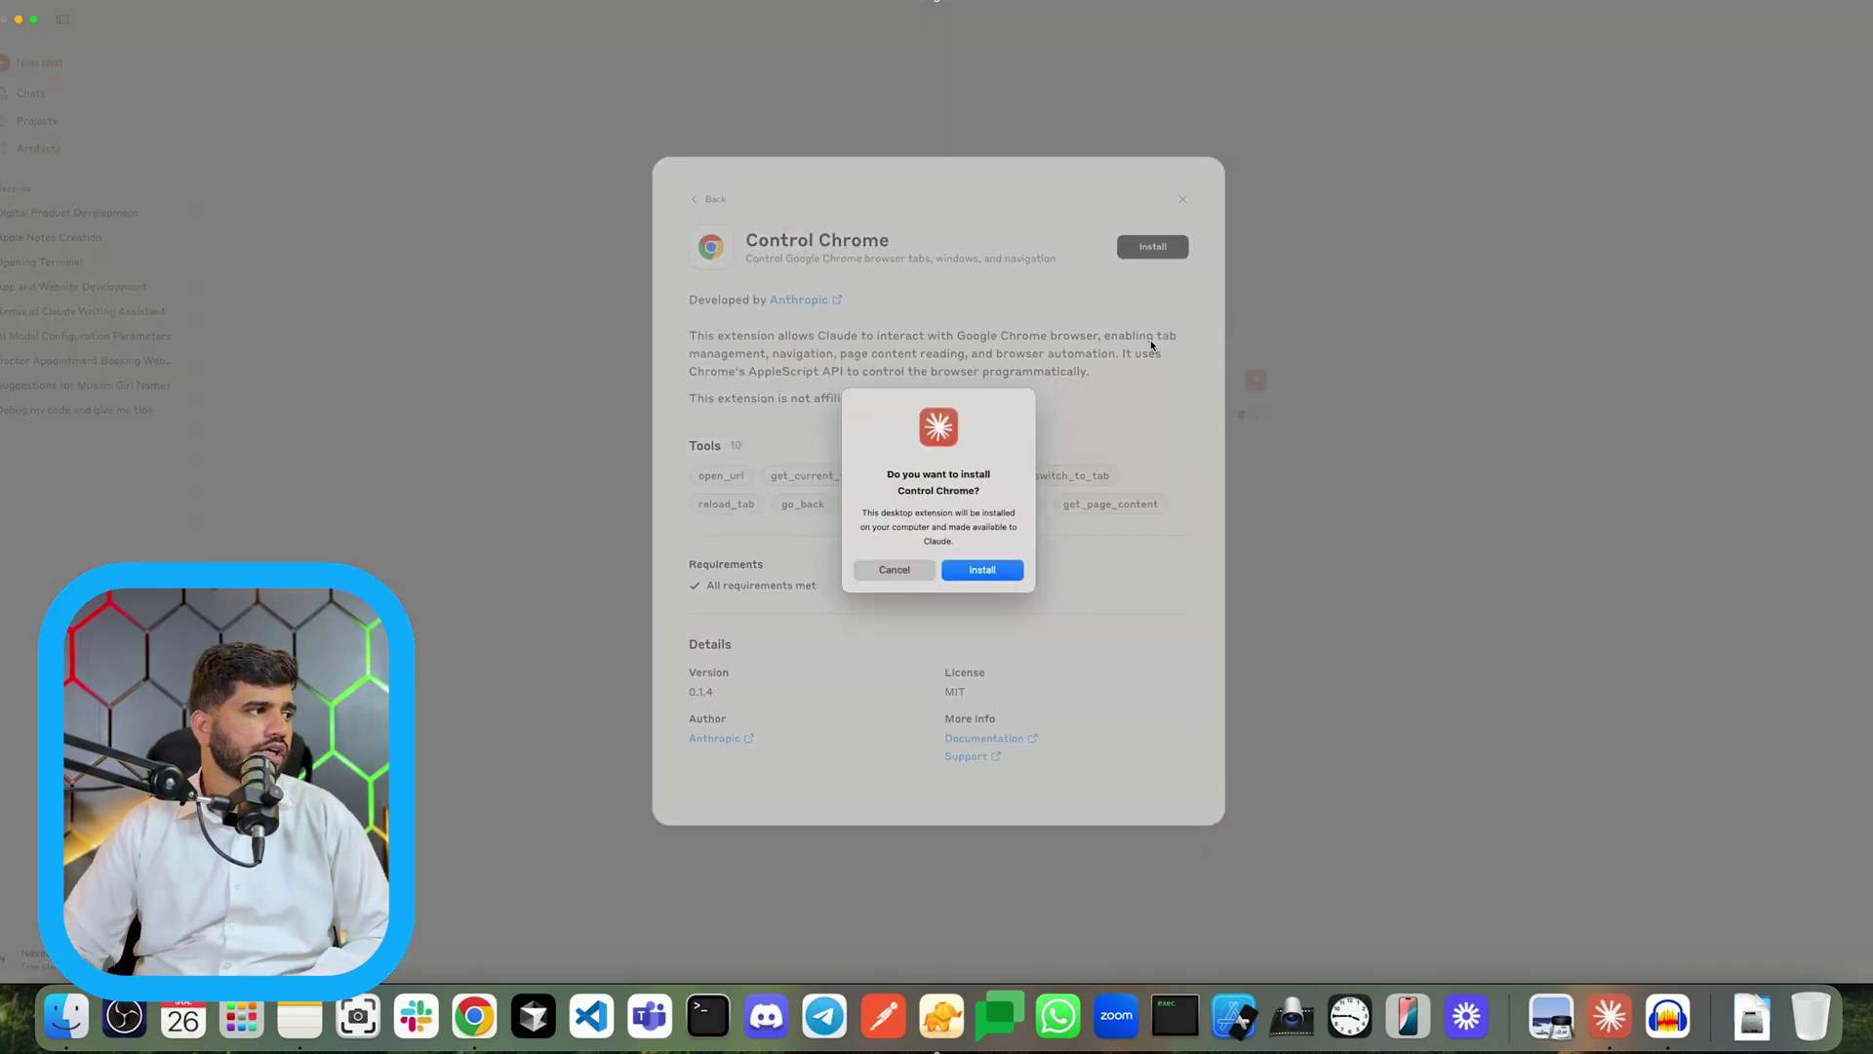
left_click(1013, 569)
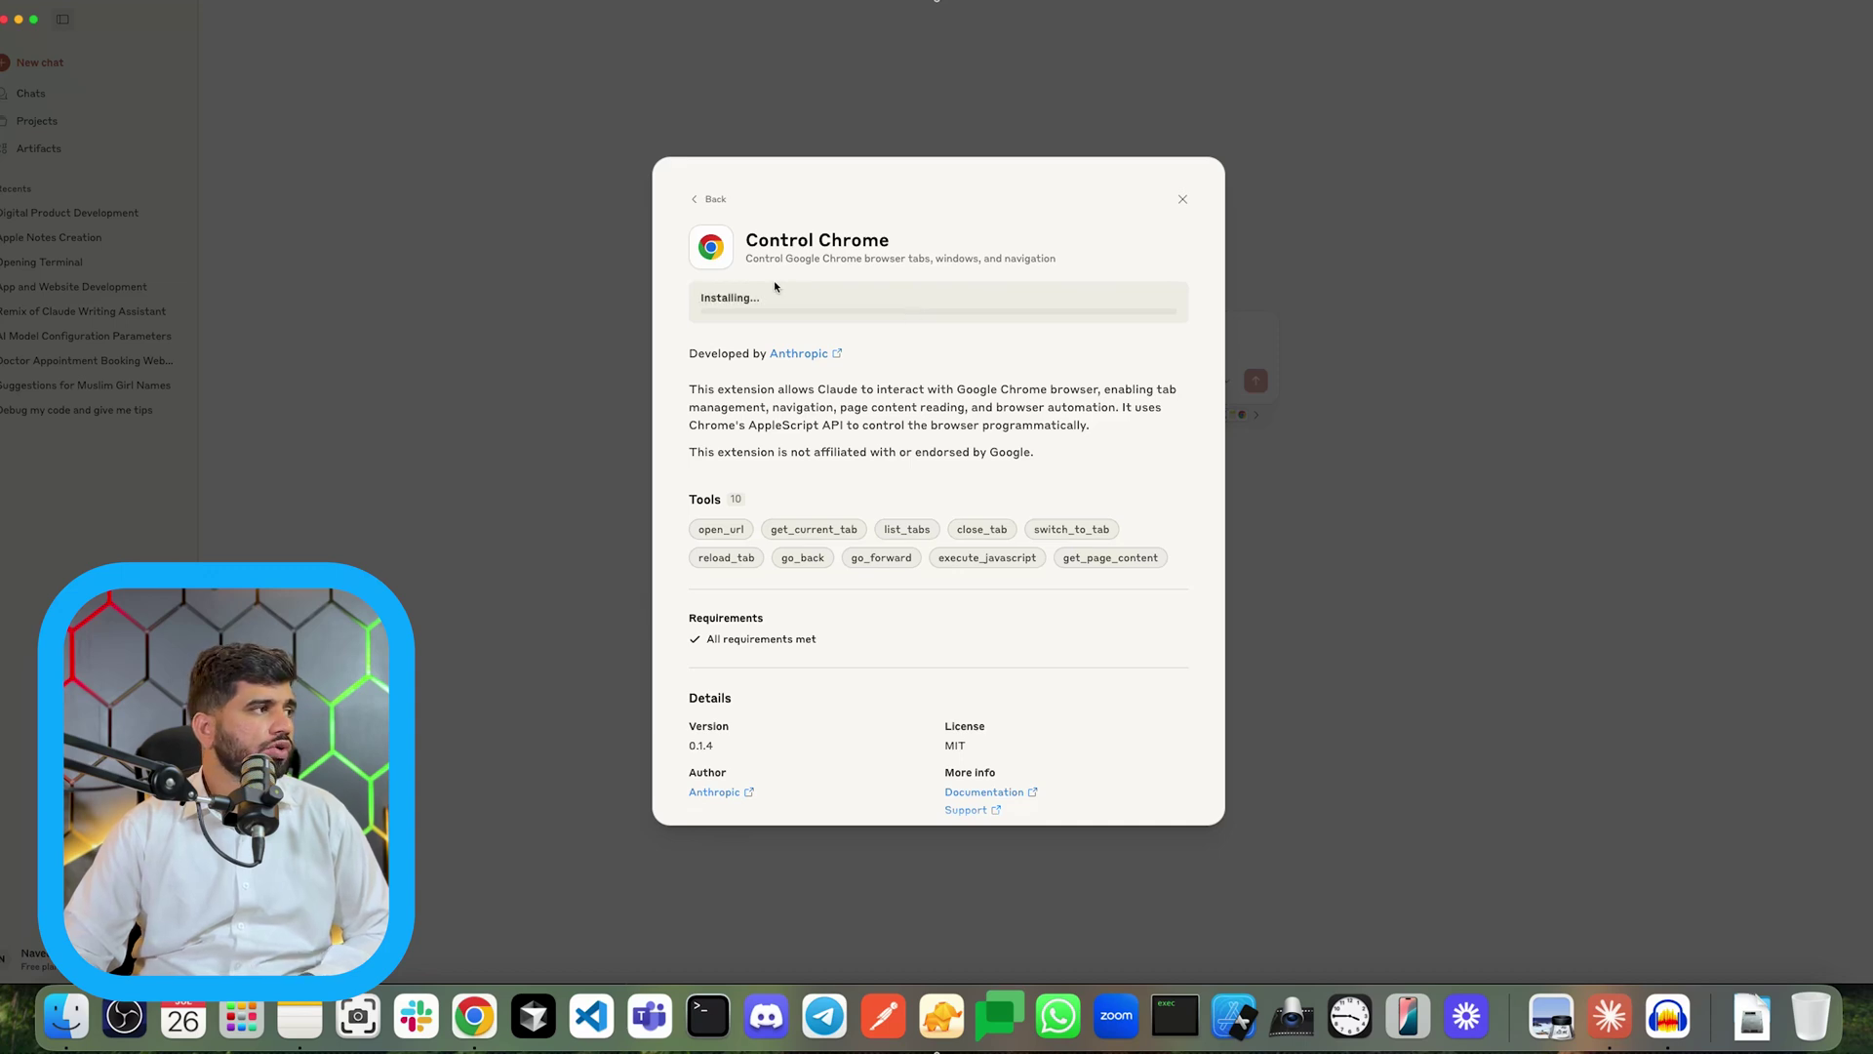
left_click(708, 200)
Step: Review the Read and Write Apple Notes extension's details and check the existing notes in the Notes app
scroll(966, 620, "down", 2)
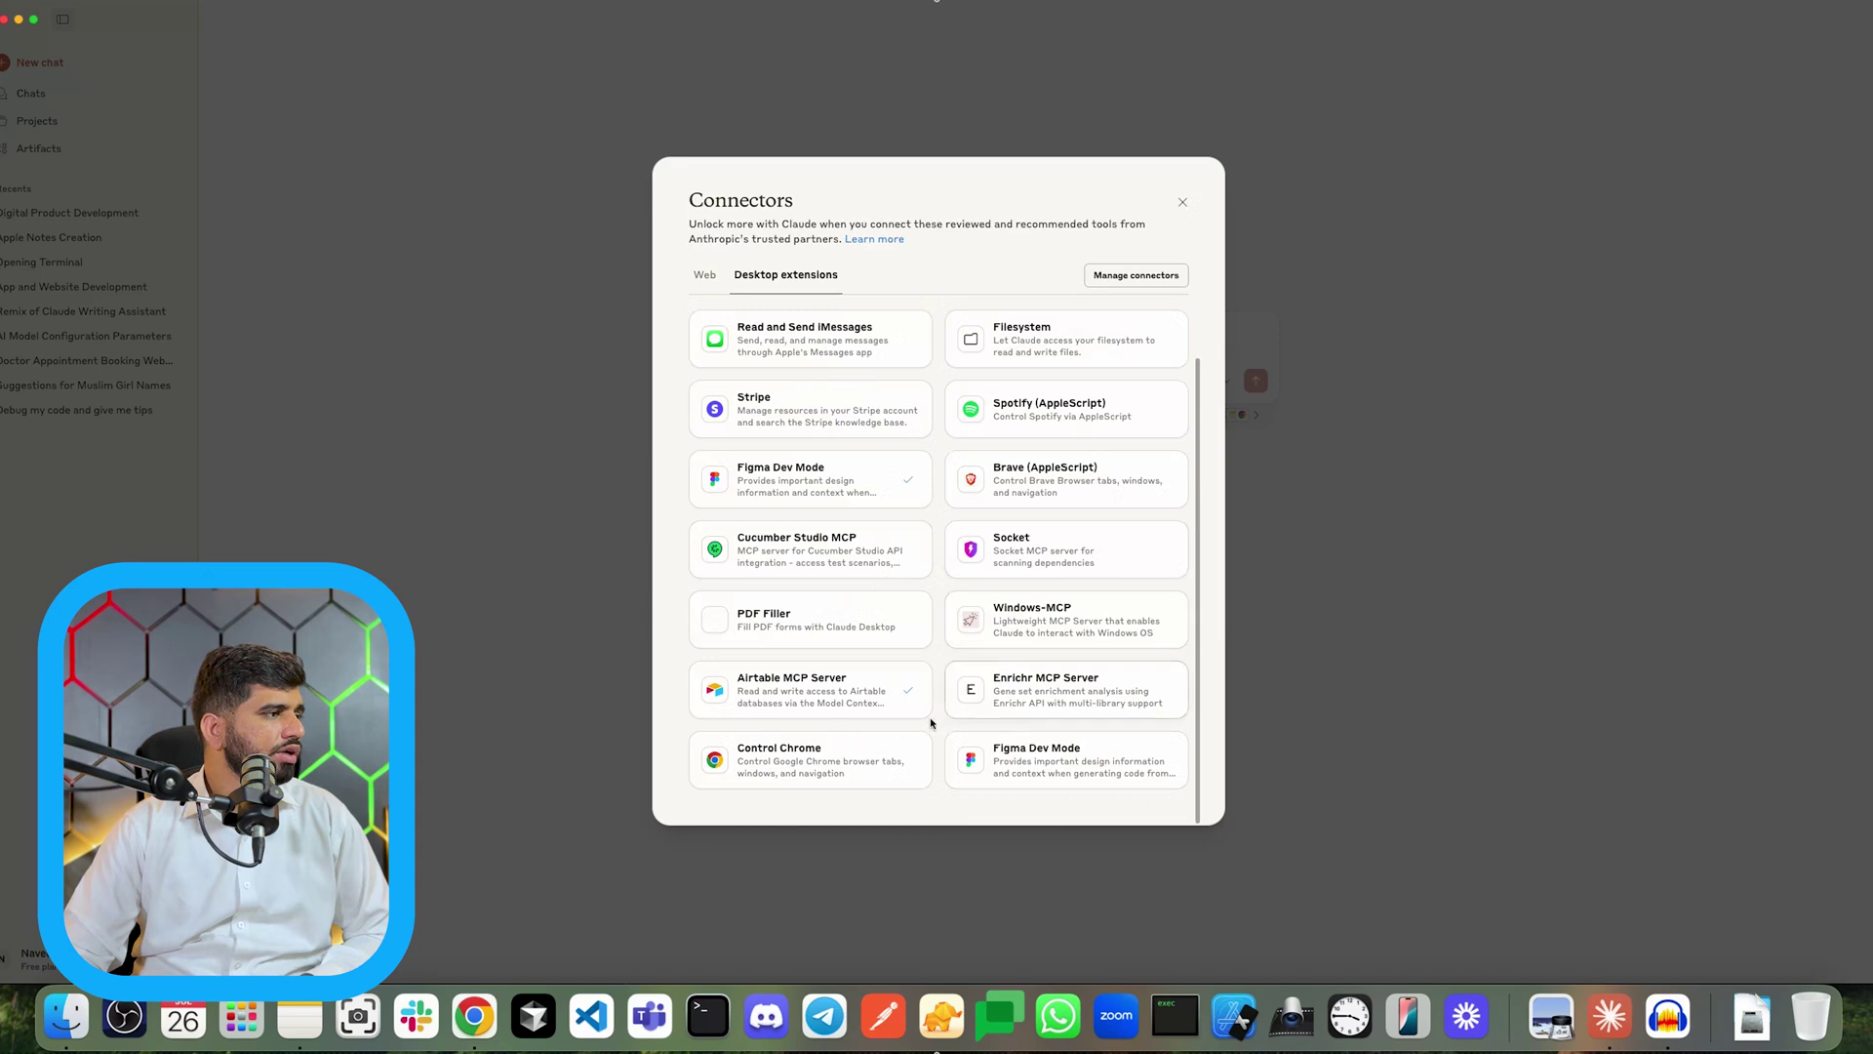
scroll(1118, 740, "up", 2)
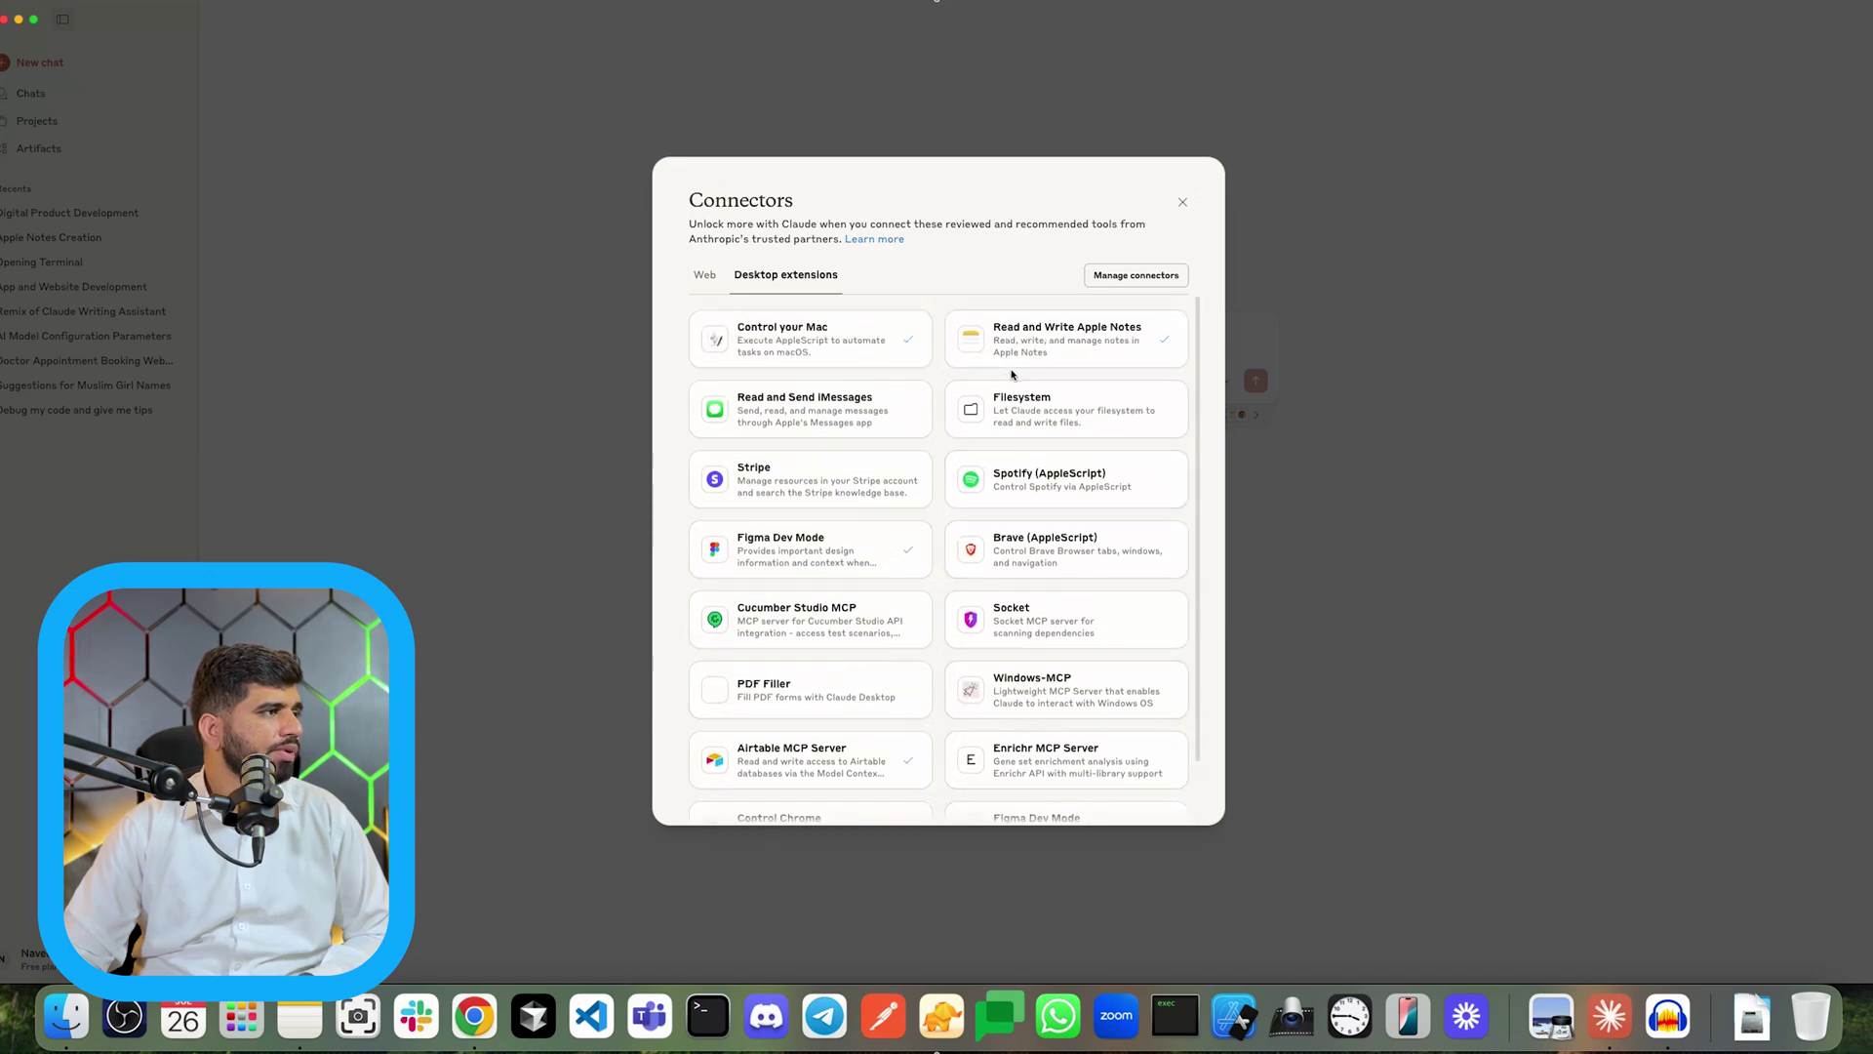
left_click(1042, 359)
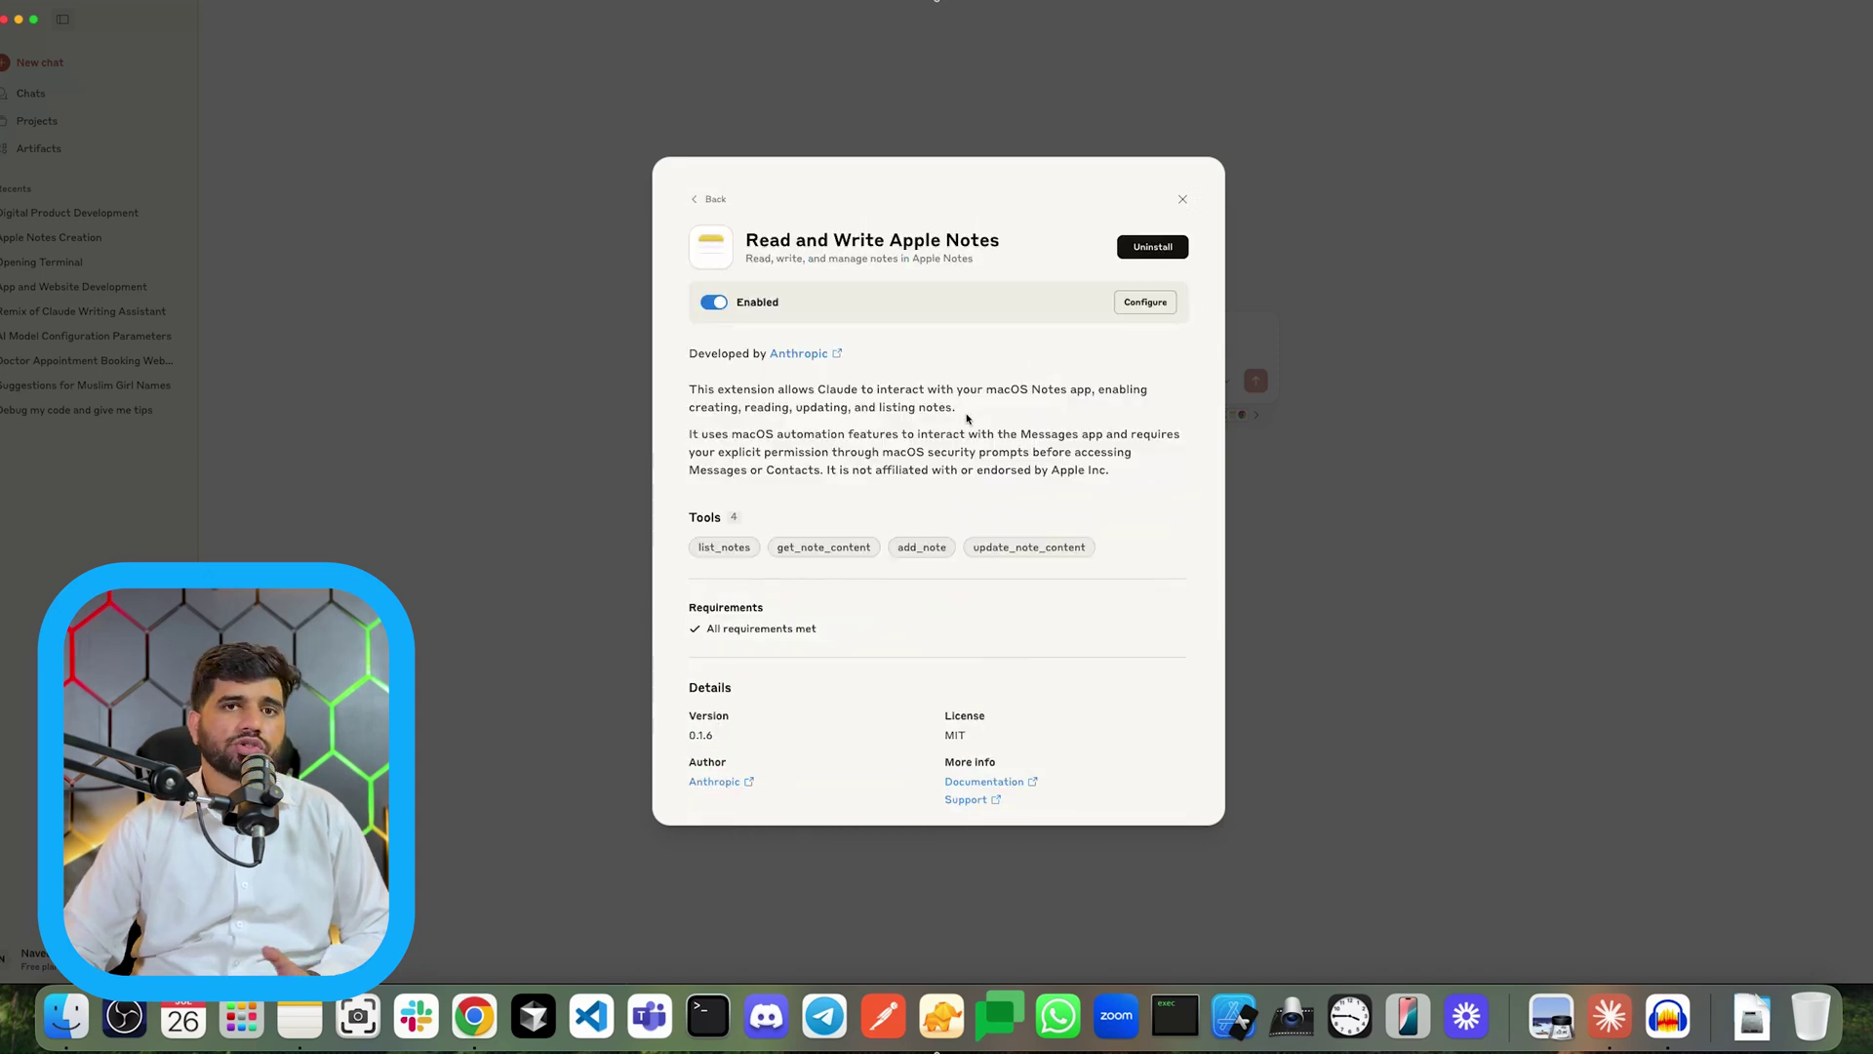
left_click(300, 1017)
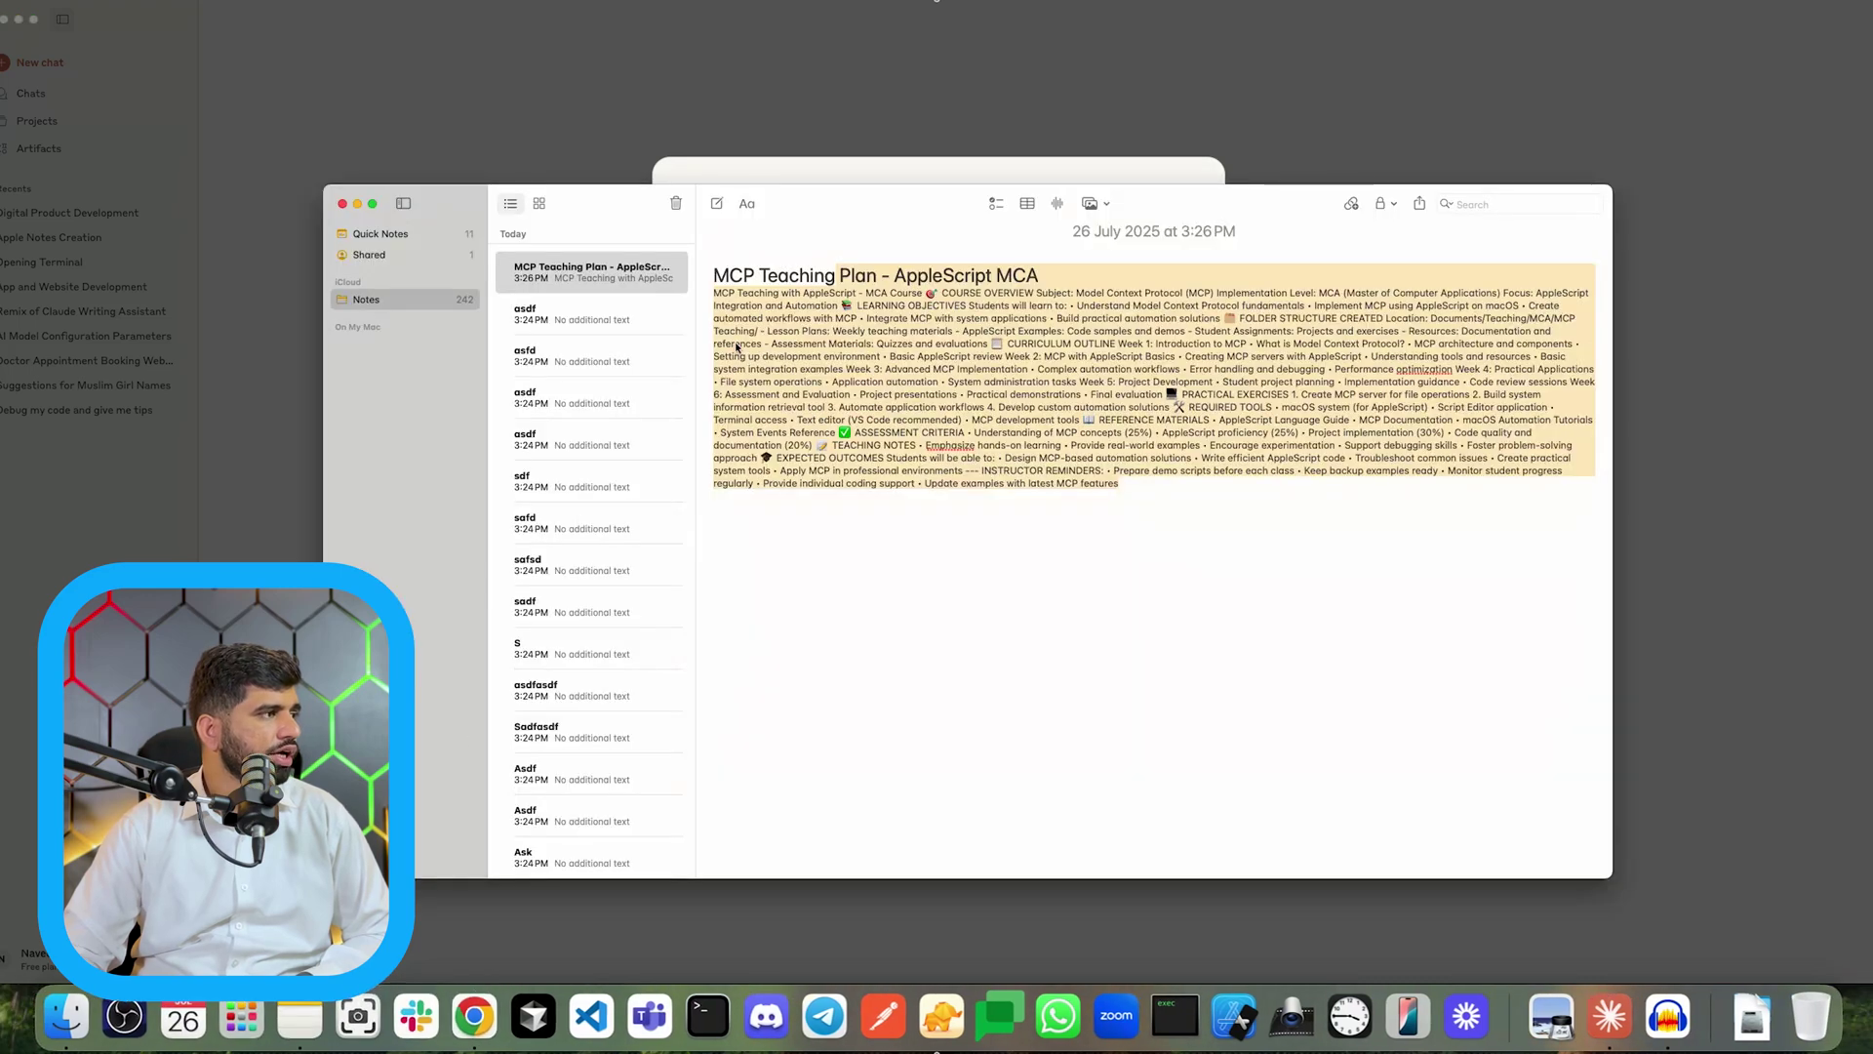
key("super+Tab")
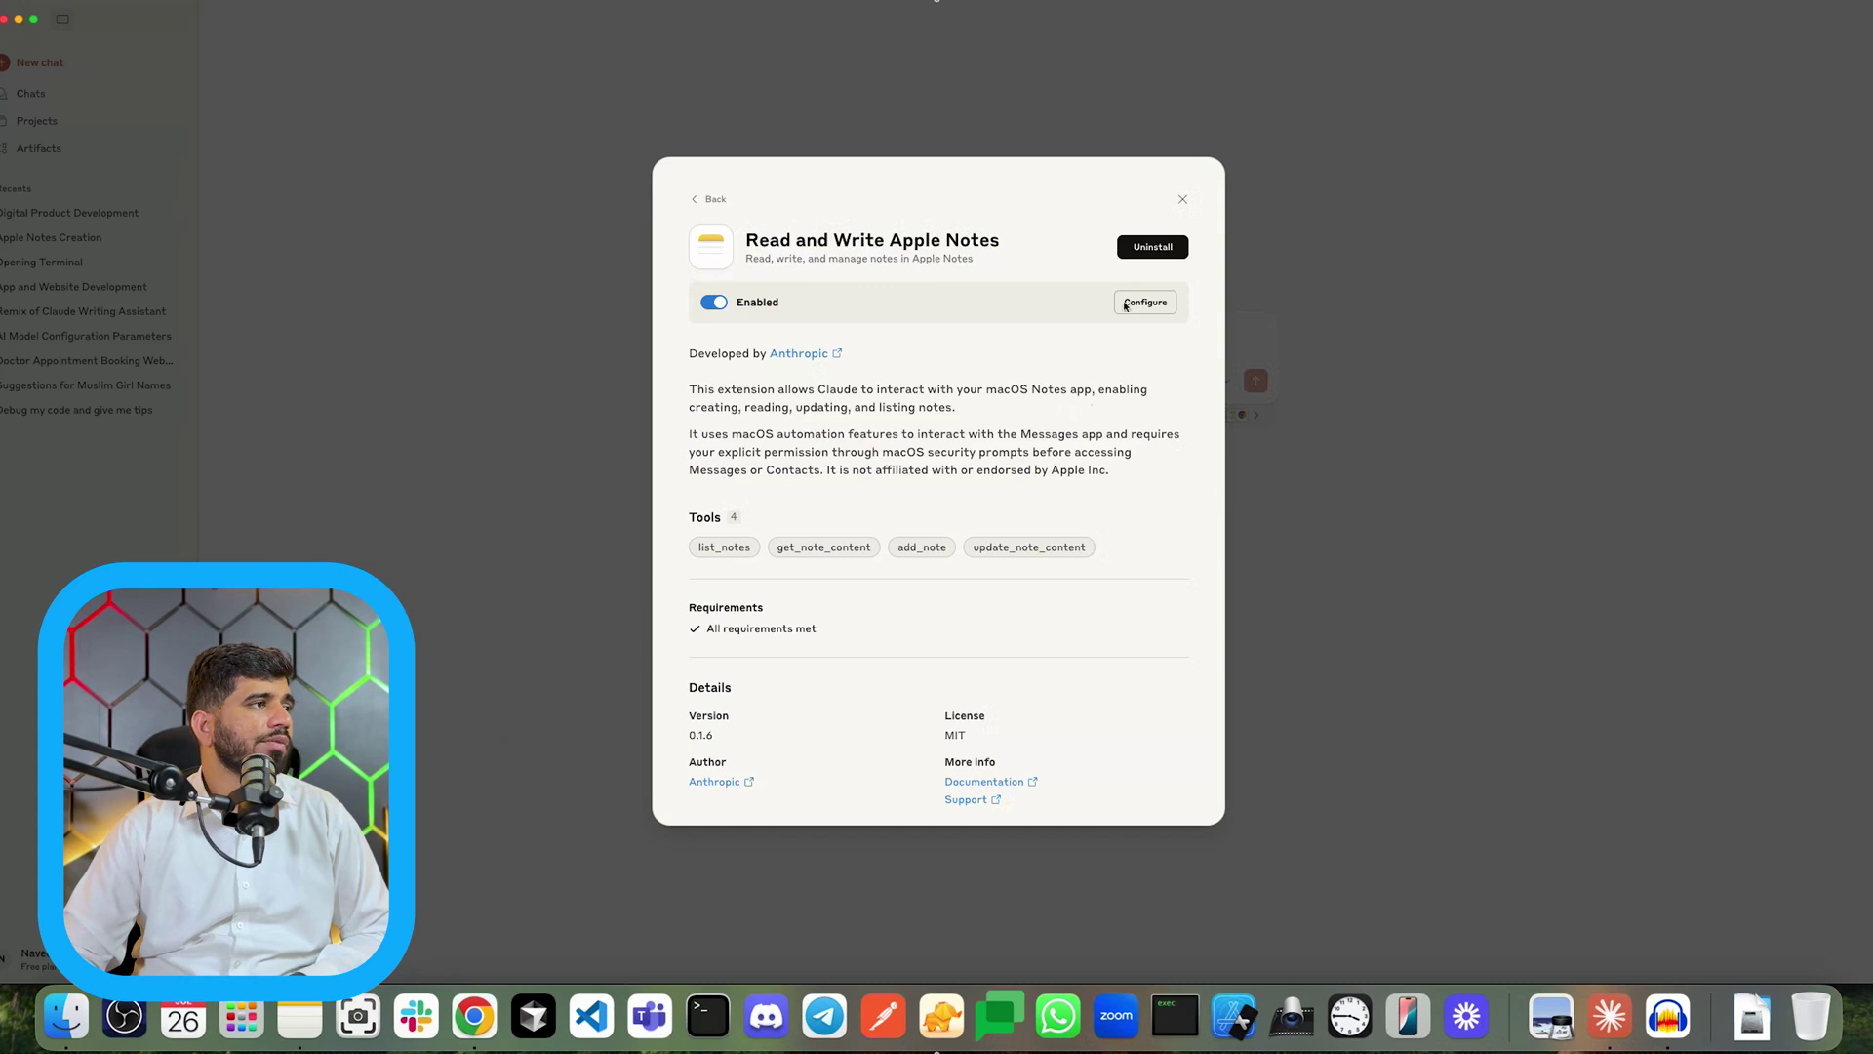
left_click(698, 202)
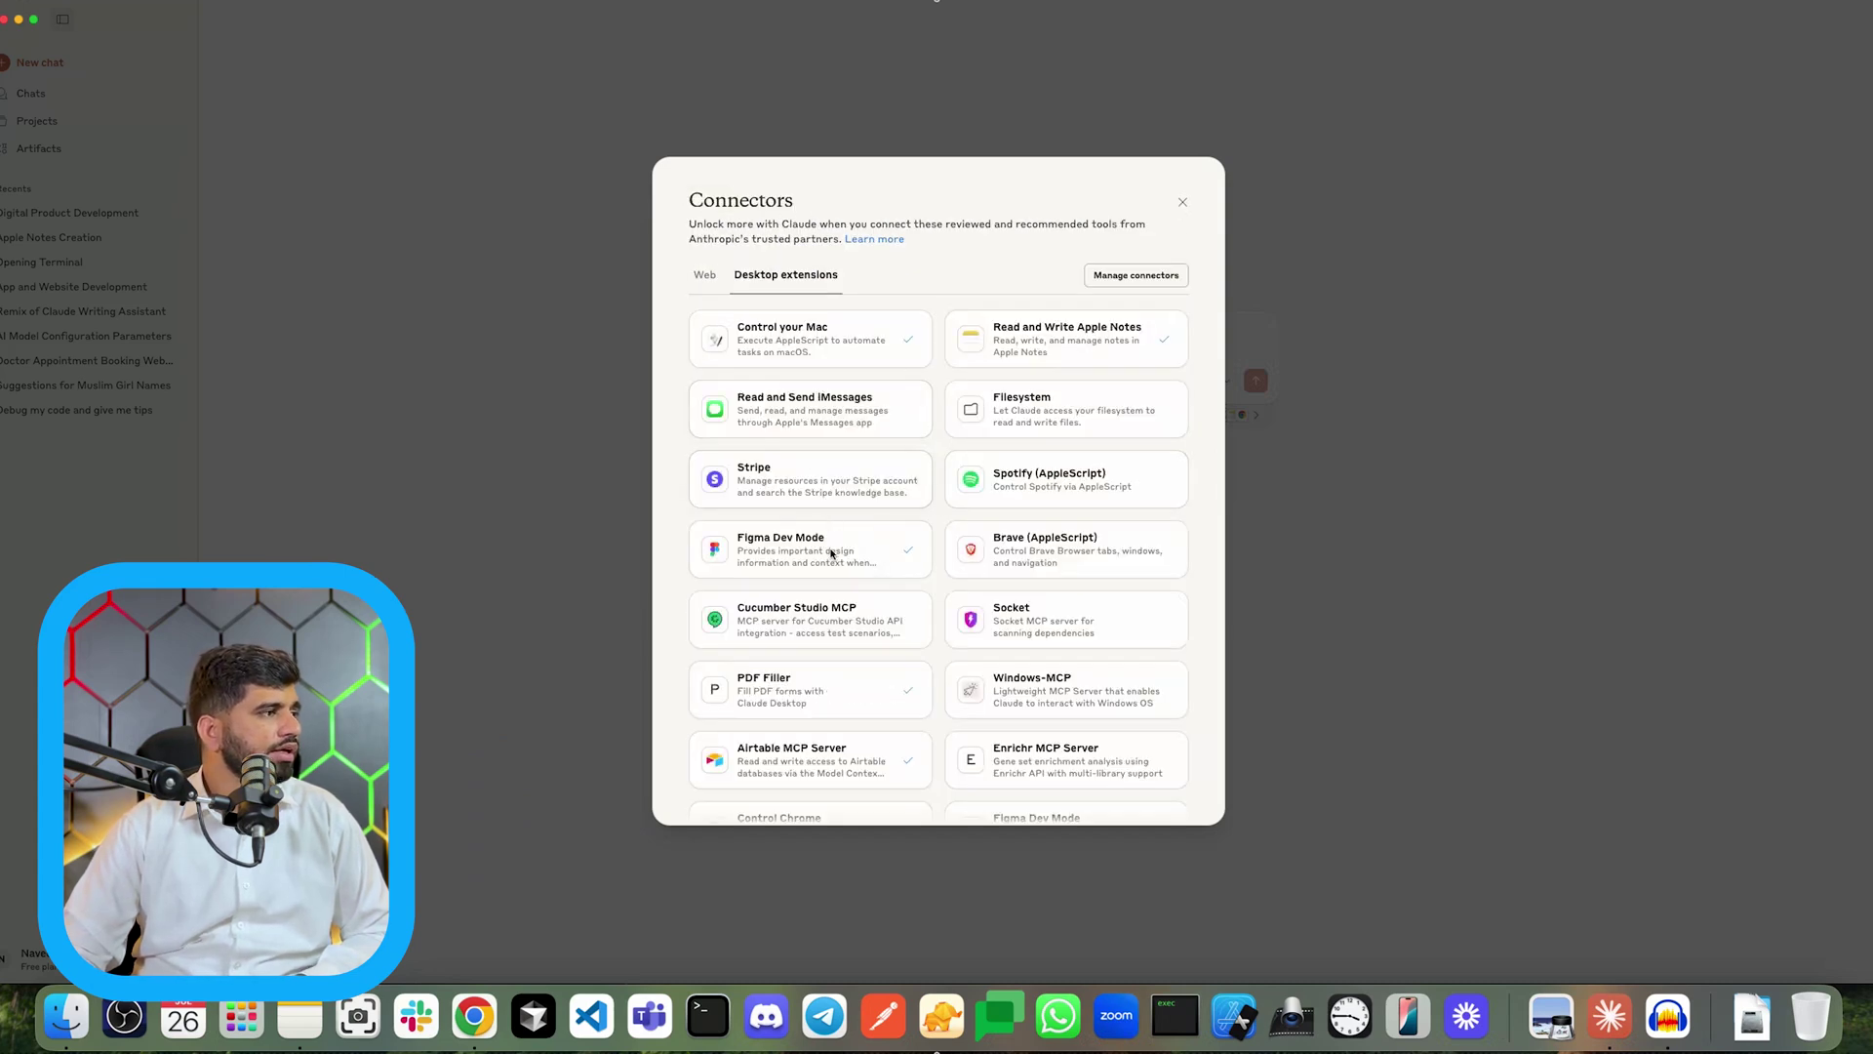
Step: Review the details of the Control your Mac and Windows-MCP desktop extensions
scroll(875, 683, "down", 2)
scroll(866, 712, "up", 2)
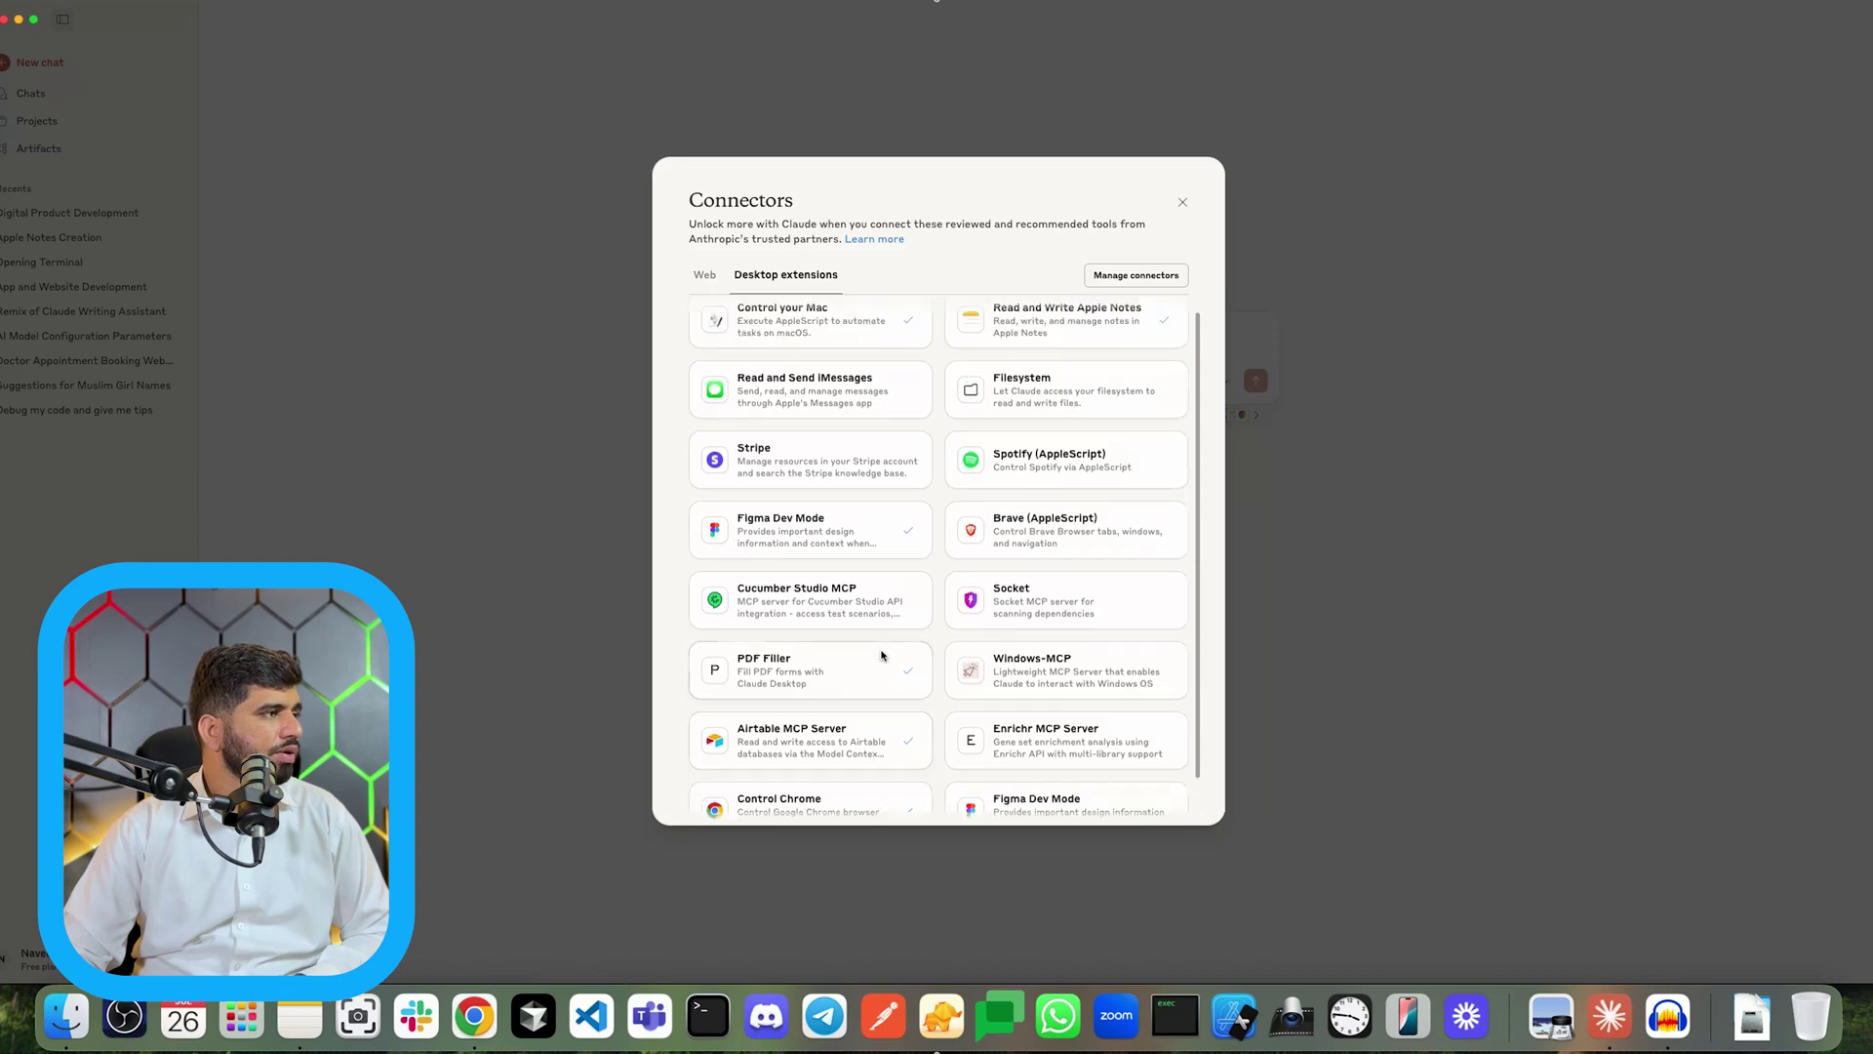
left_click(818, 362)
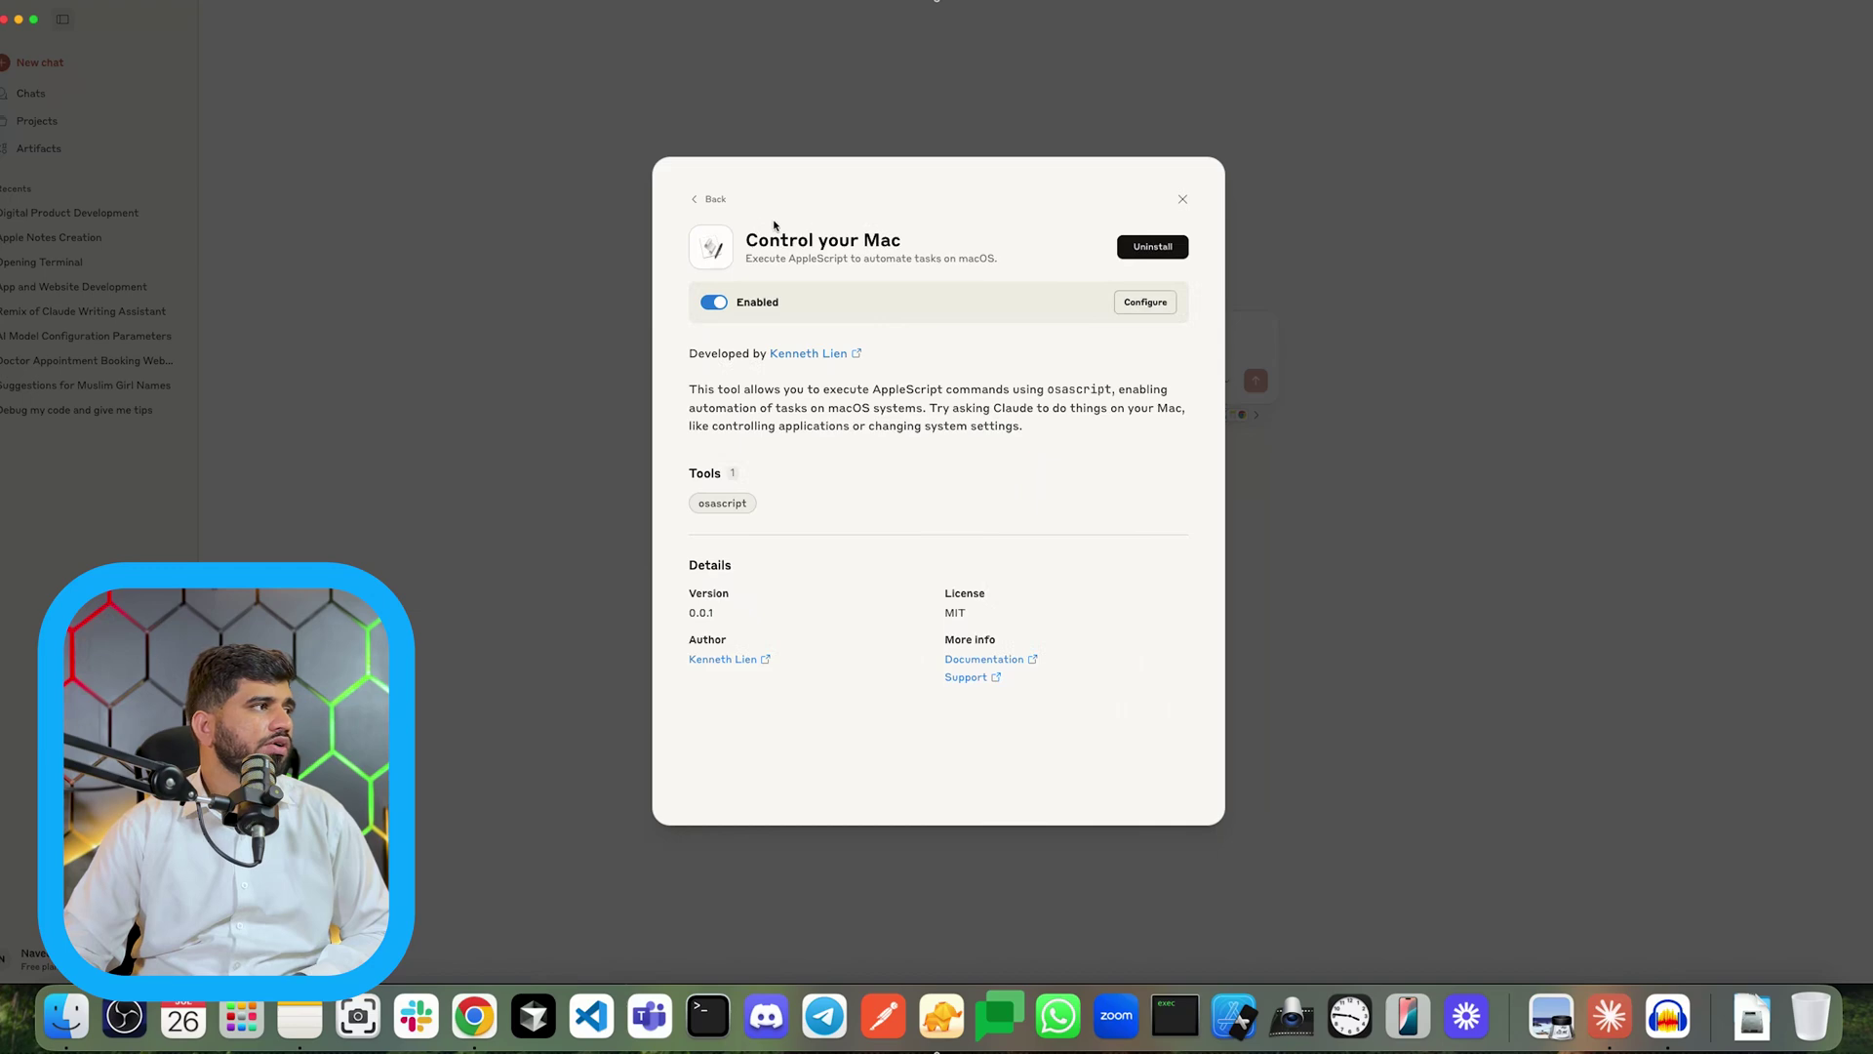
left_click(710, 199)
left_click(1060, 695)
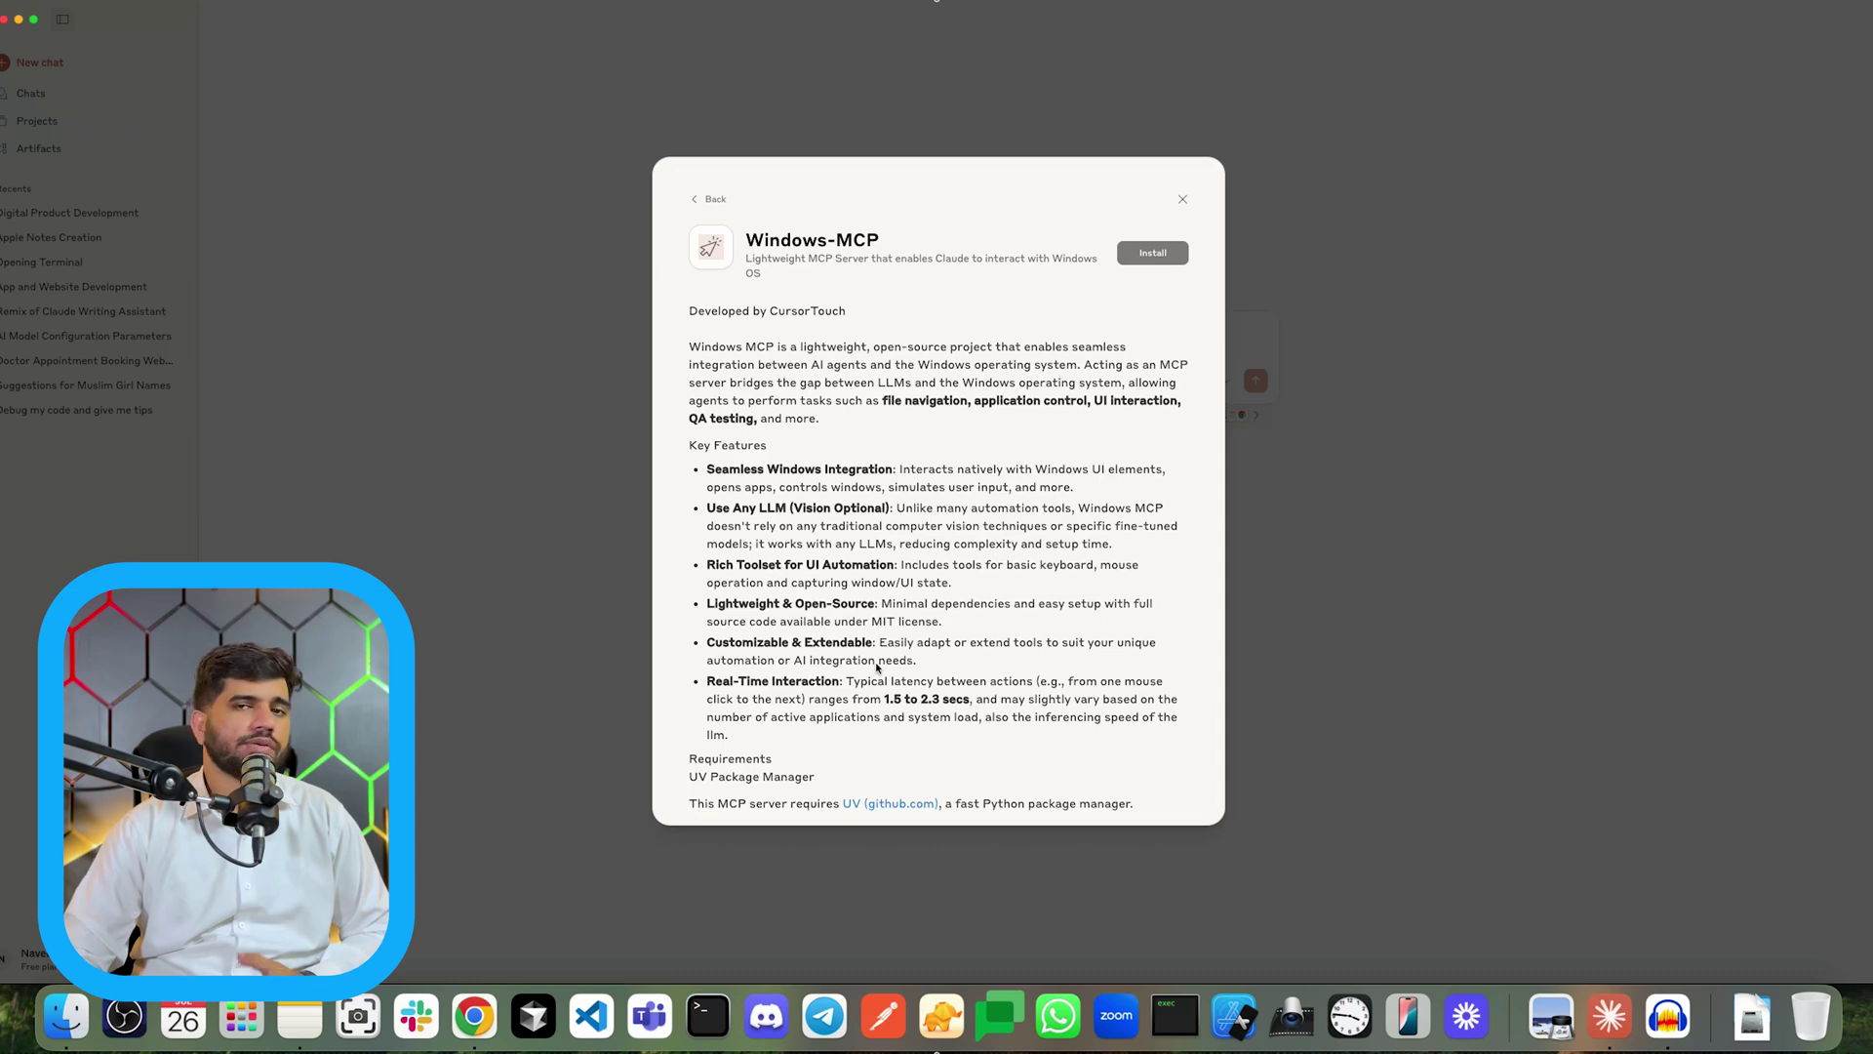
left_click(712, 200)
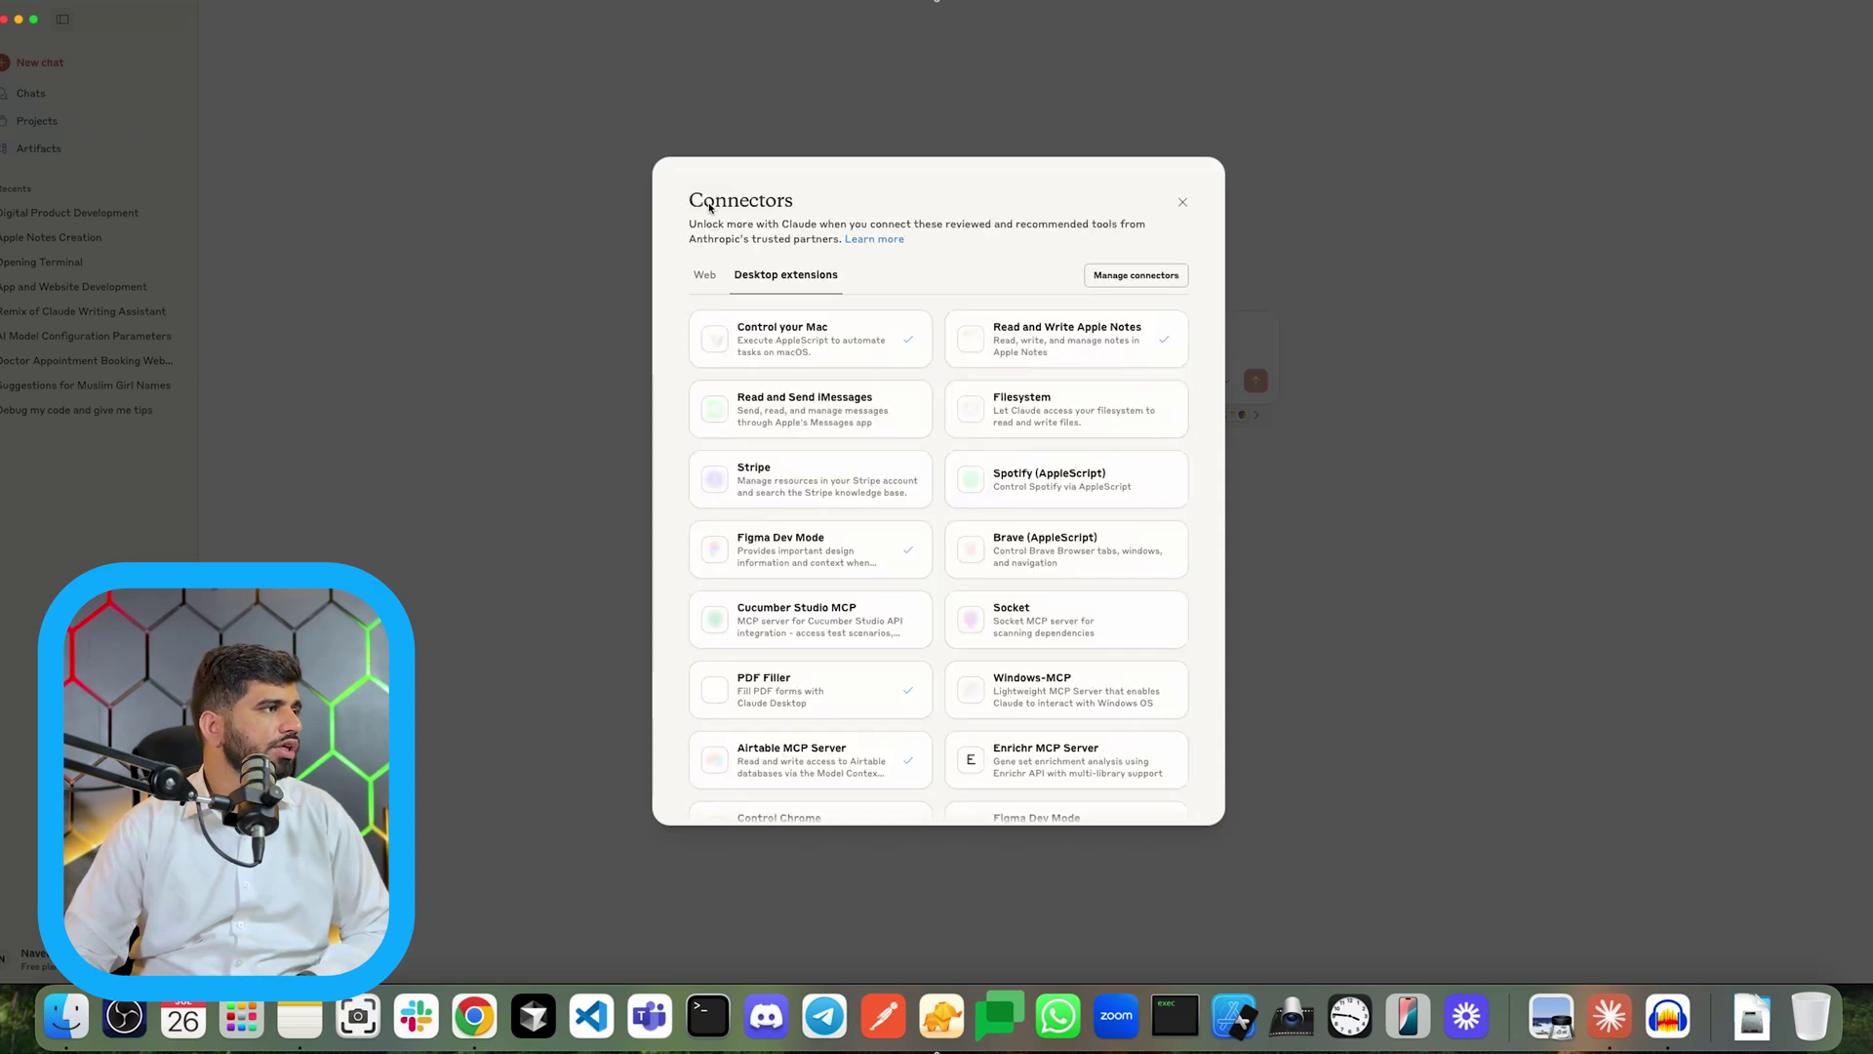
Step: Look through the available web connectors, such as Gmail, Notion and Zapier, and close the connectors directory
left_click(703, 278)
scroll(1077, 428, "down", 5)
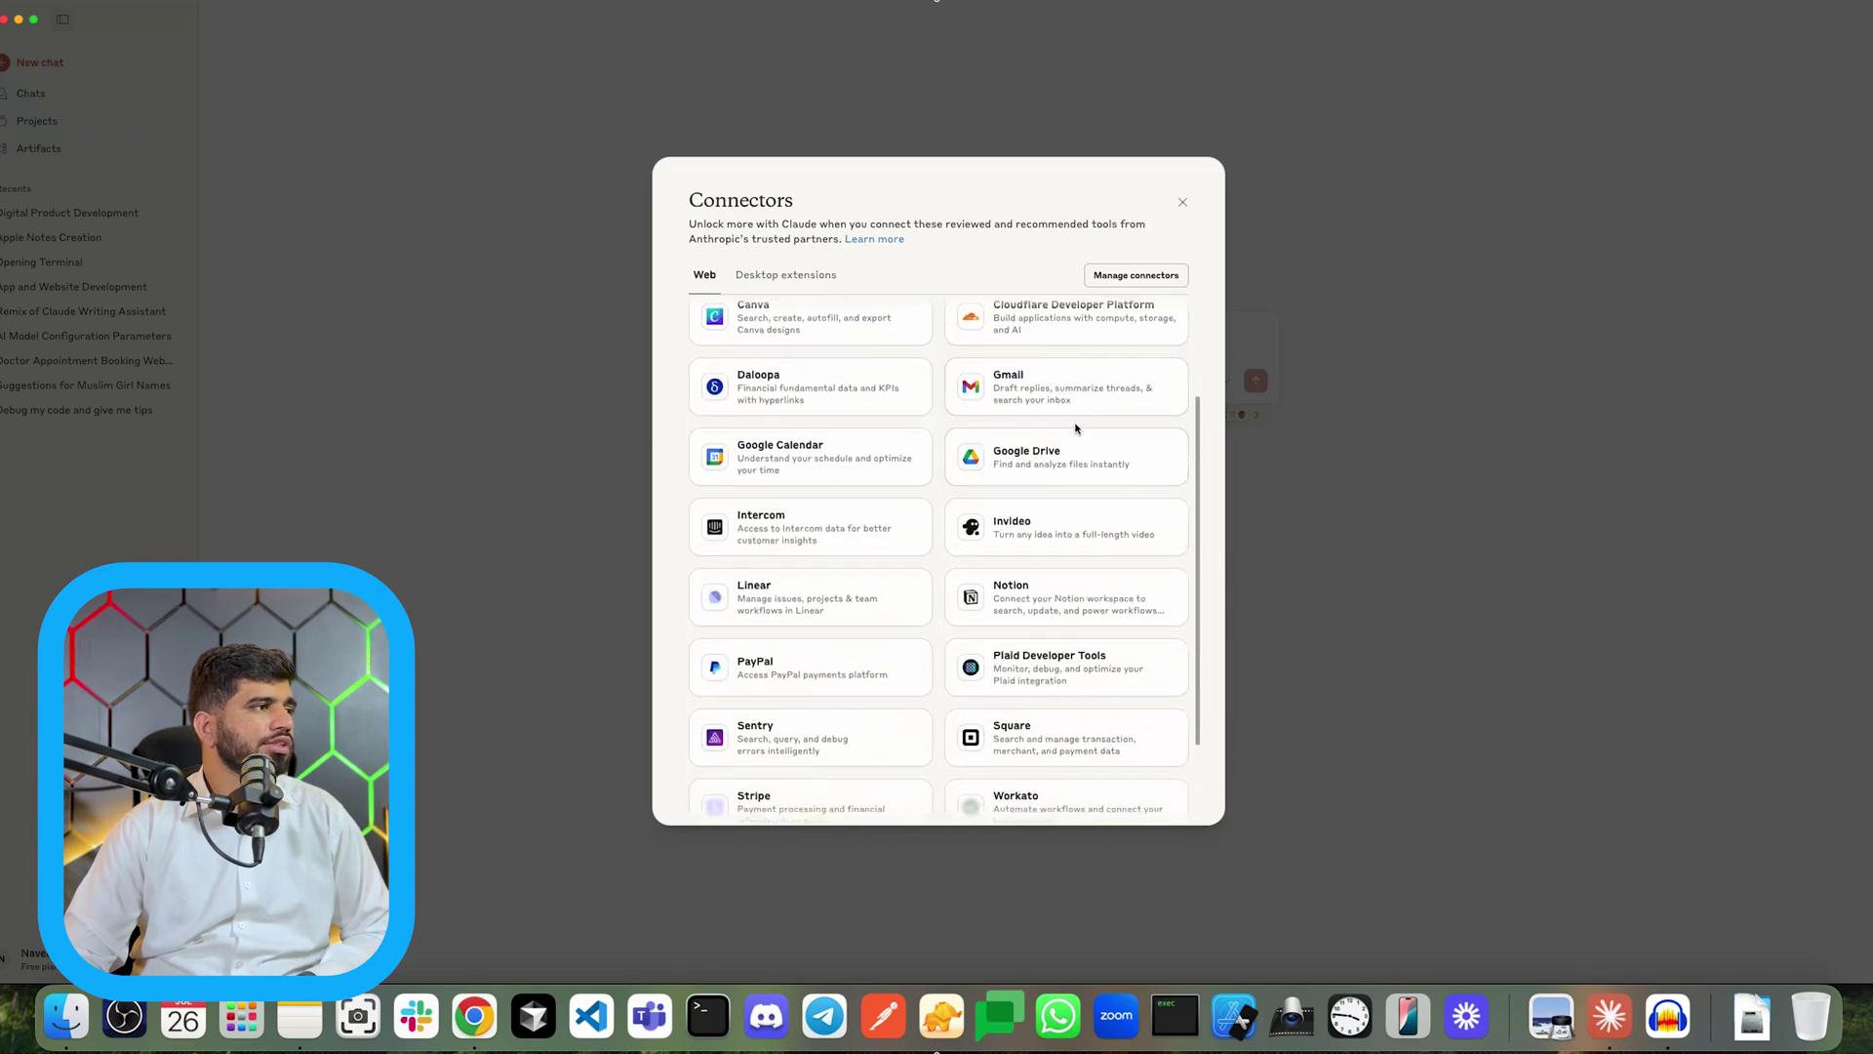
scroll(893, 585, "down", 3)
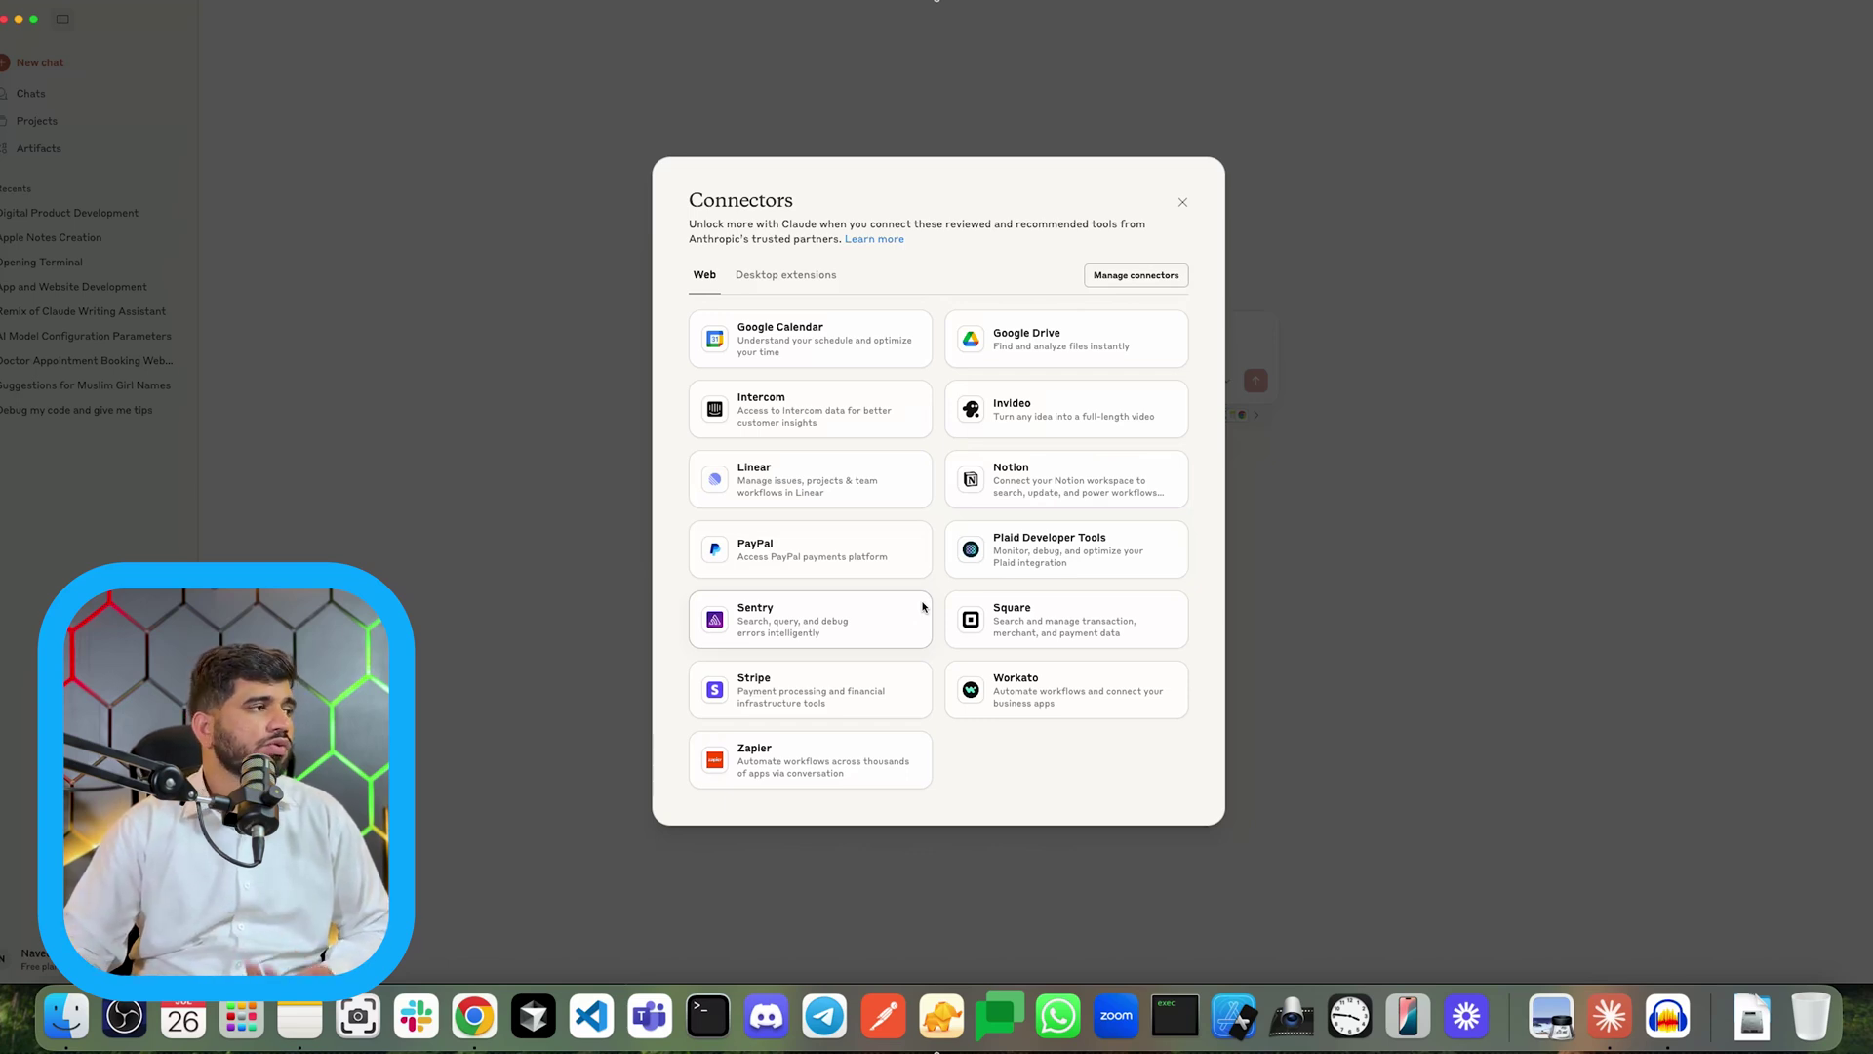
left_click(1351, 322)
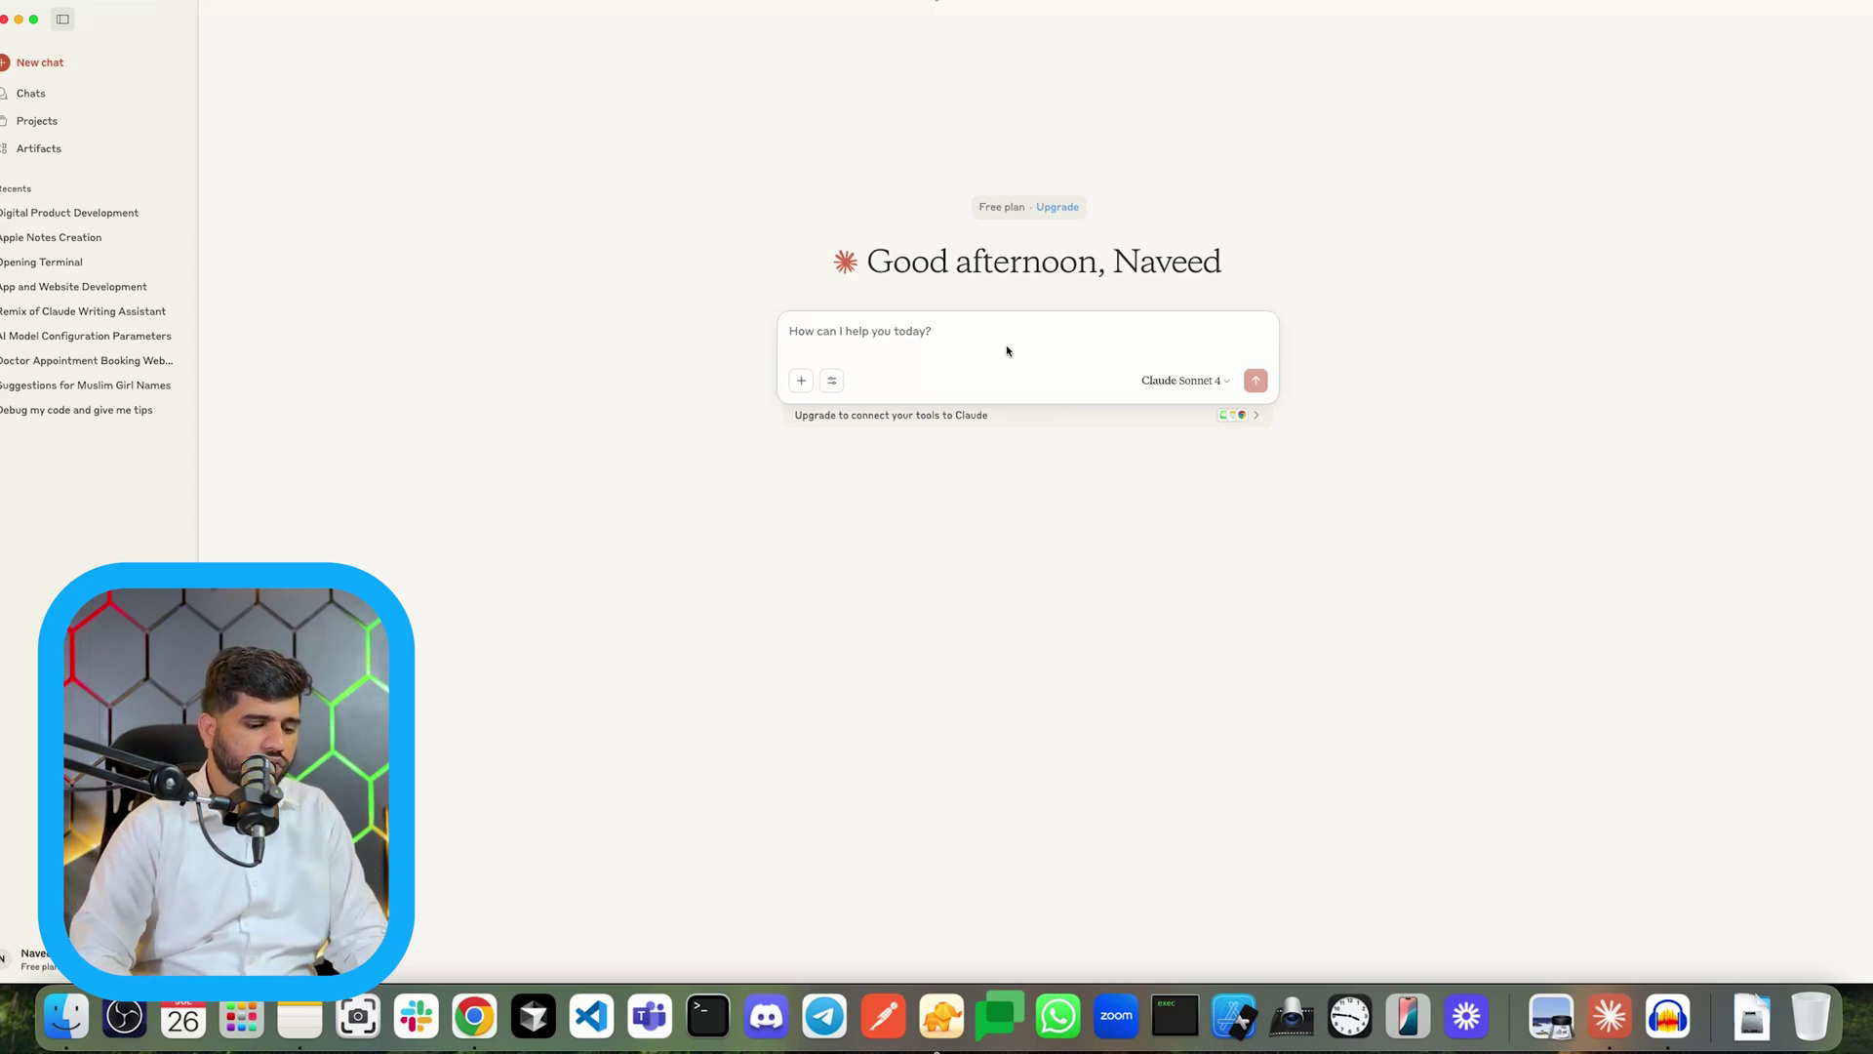
Step: Ask Claude to create notes about a video shoot plan for teaching how to use desktop Claude and save them in Apple Notes
type("Pl")
key("BackSpace")
key("BackSpace")
type("Pleas")
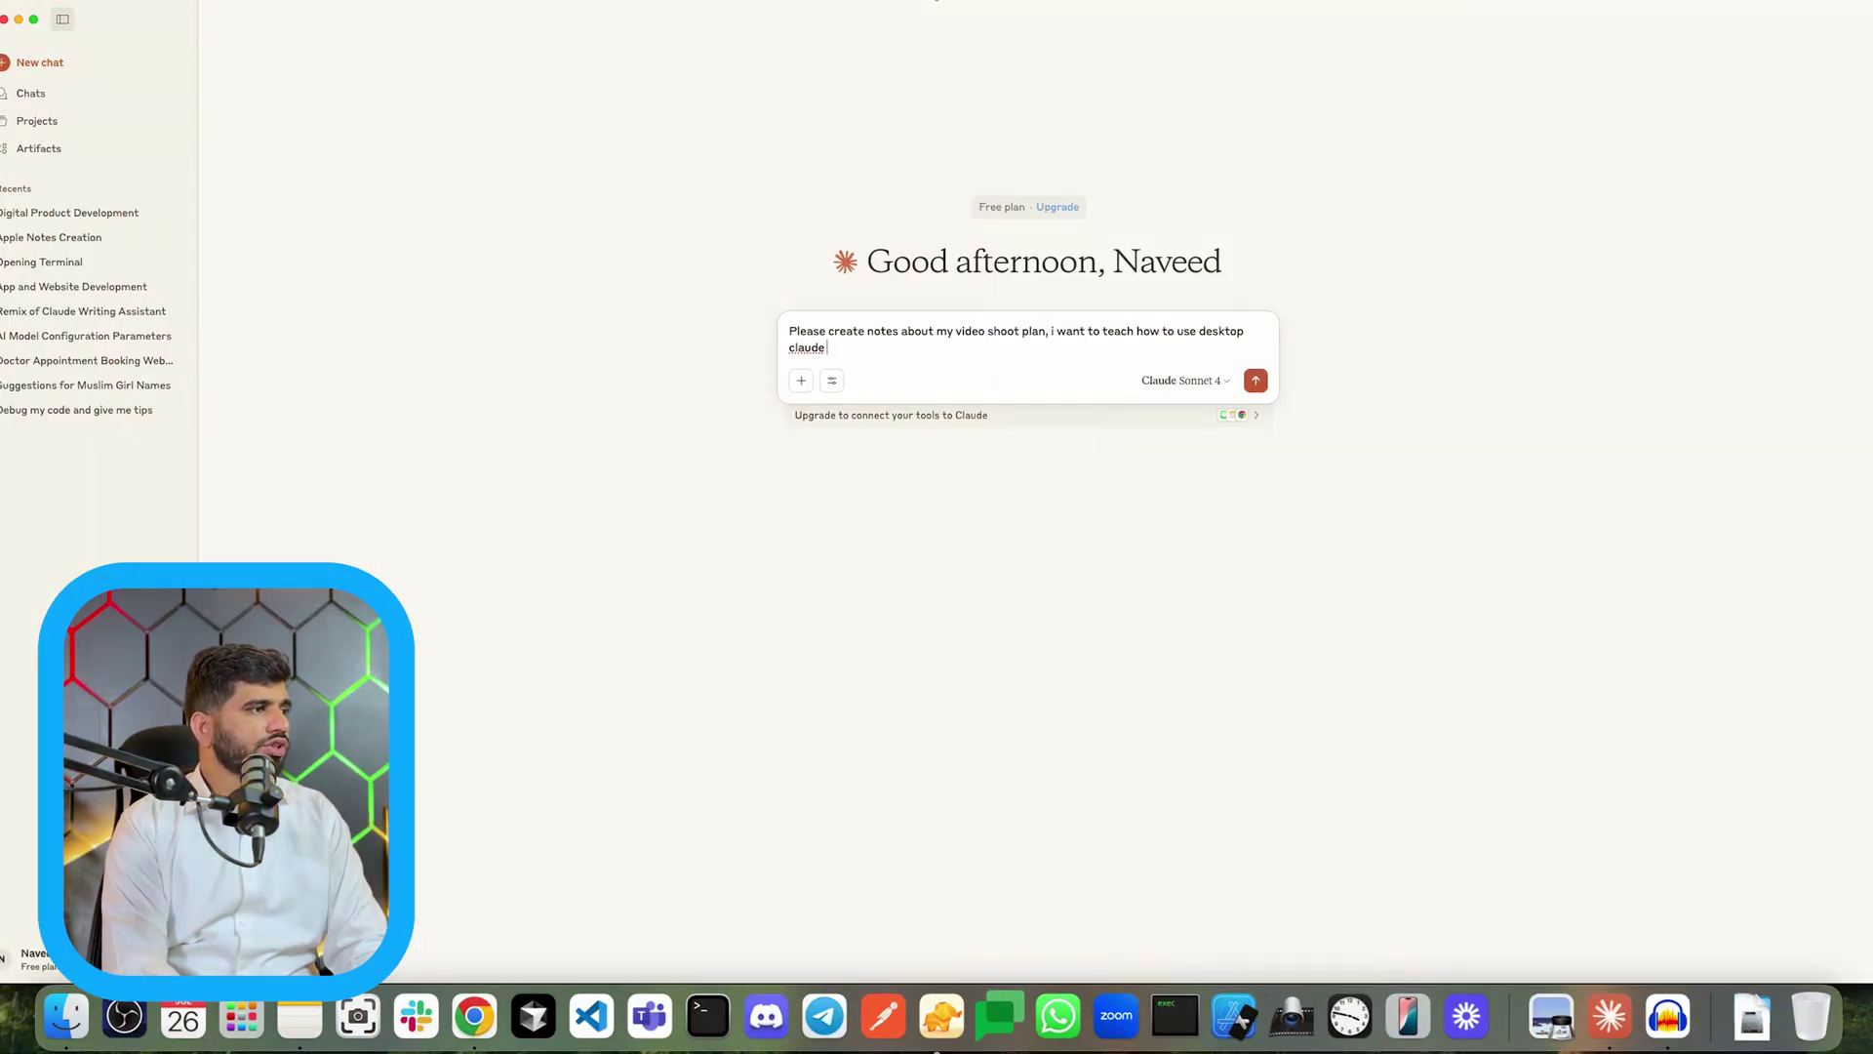
type(",")
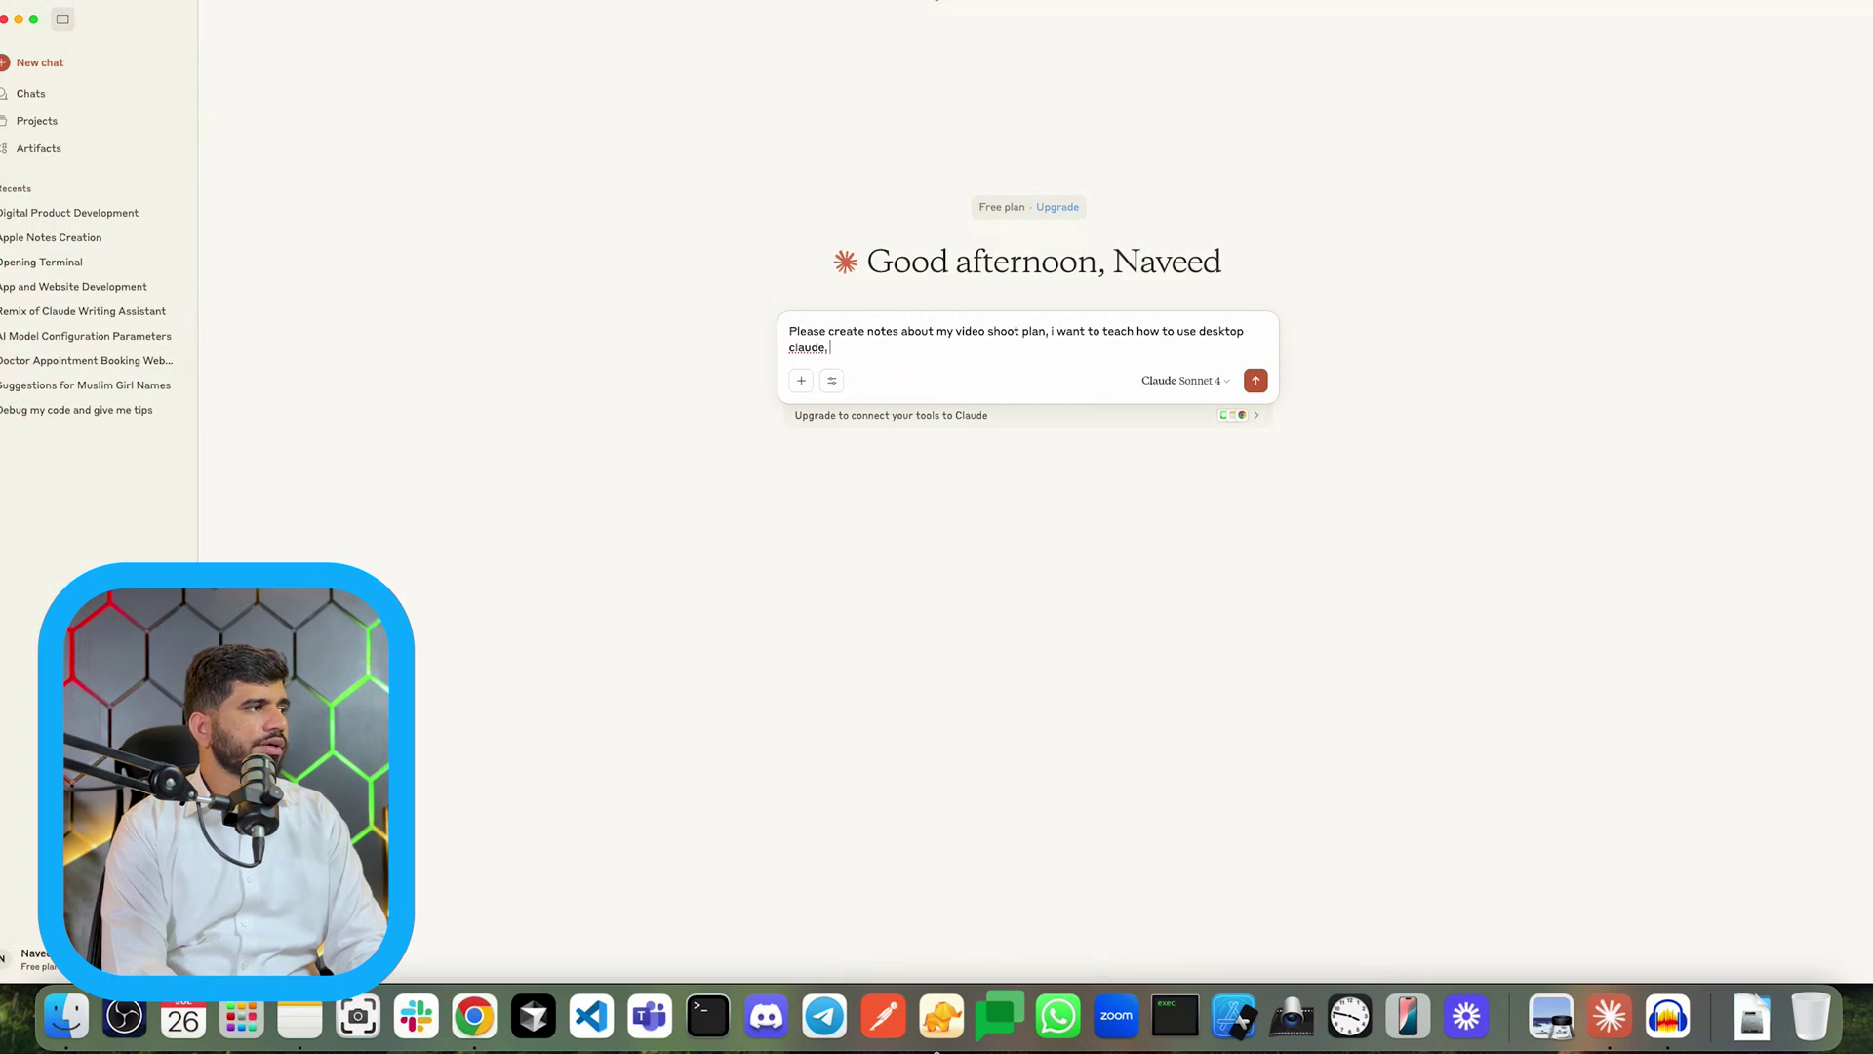
type(" c")
key("BackSpace")
type("save in apple notes")
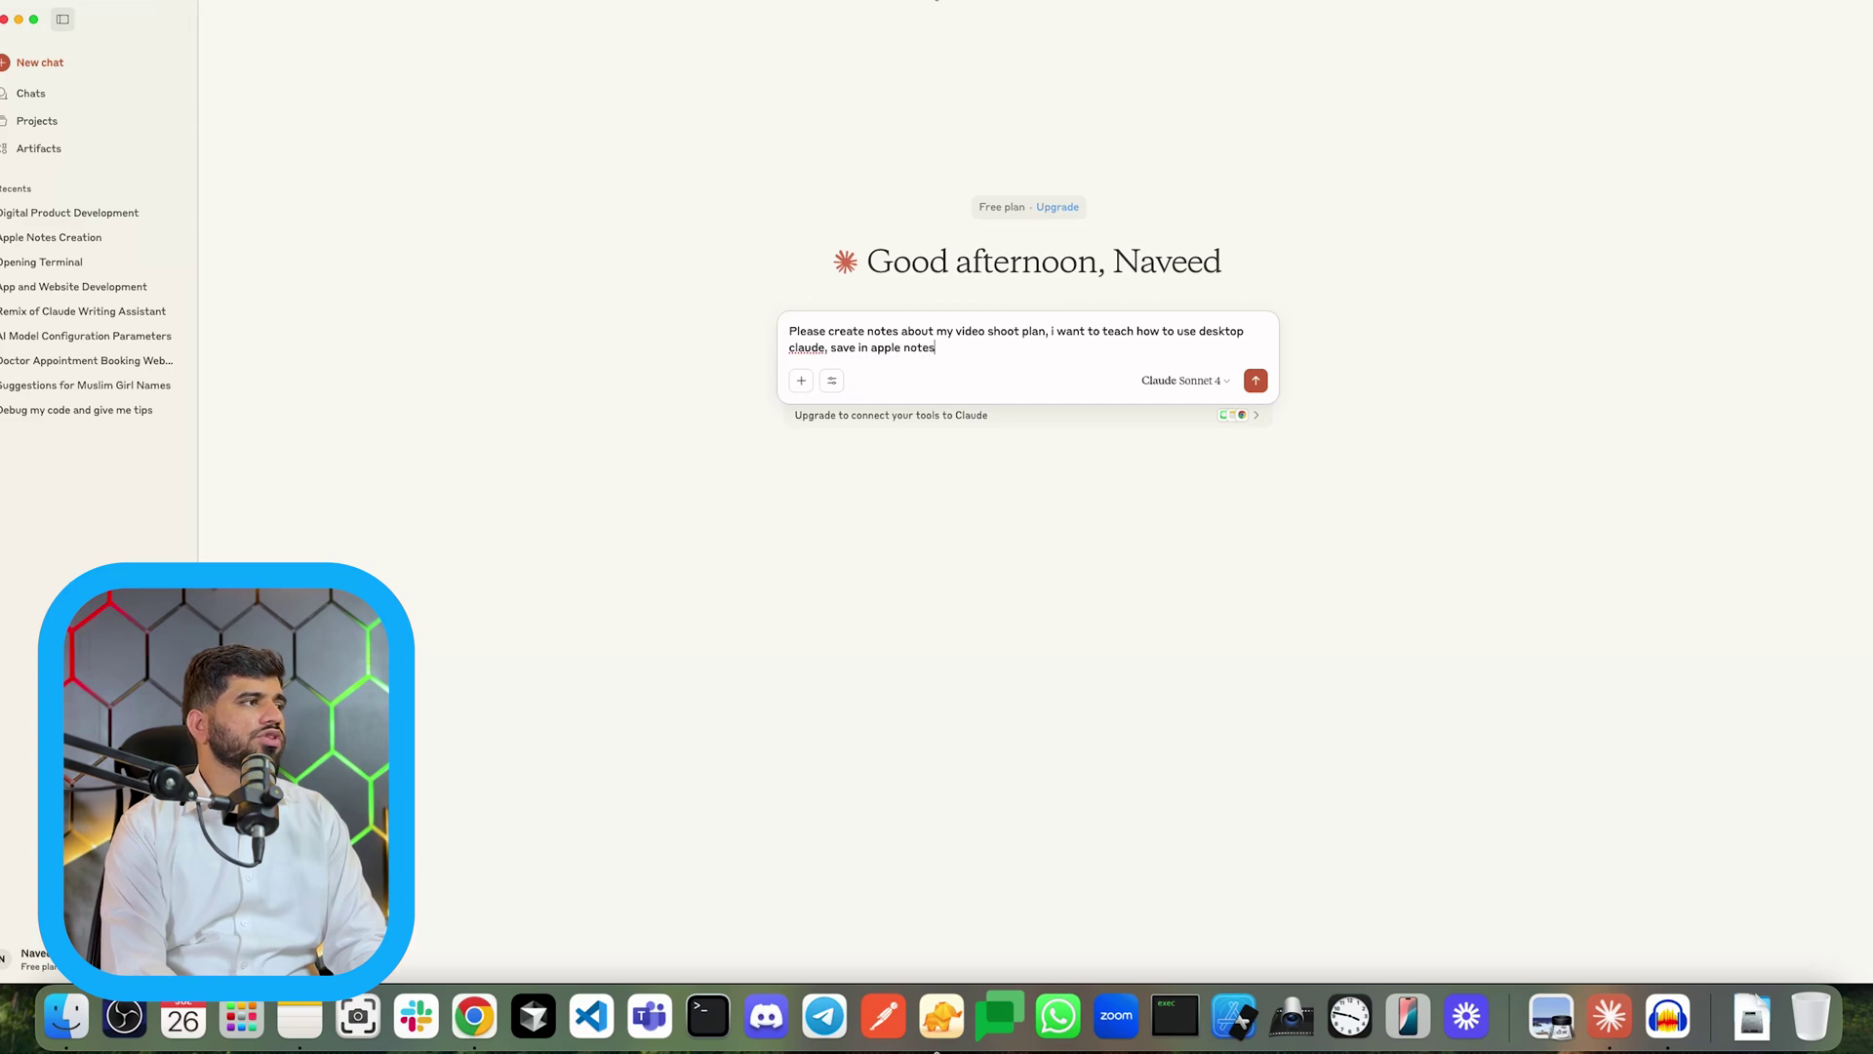
key("Return")
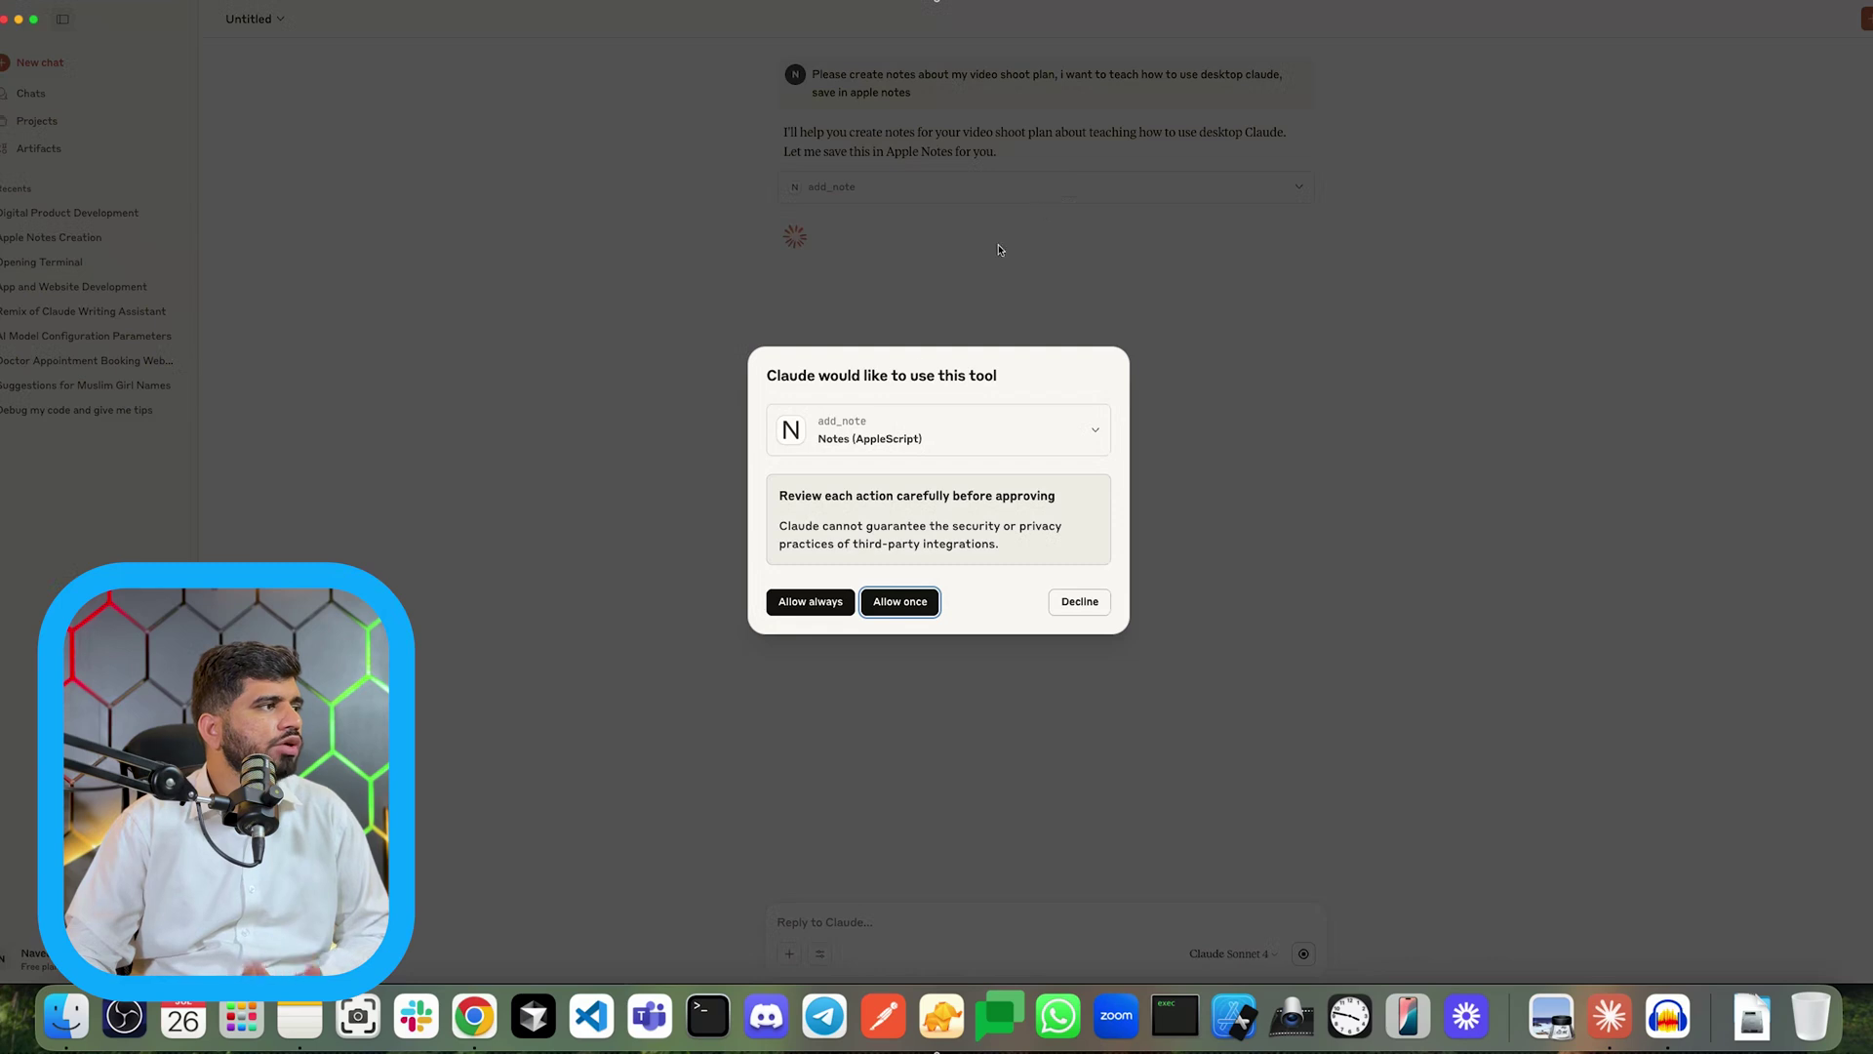
Step: Review the full content of the add_note request and allow the Notes tool once
left_click(915, 439)
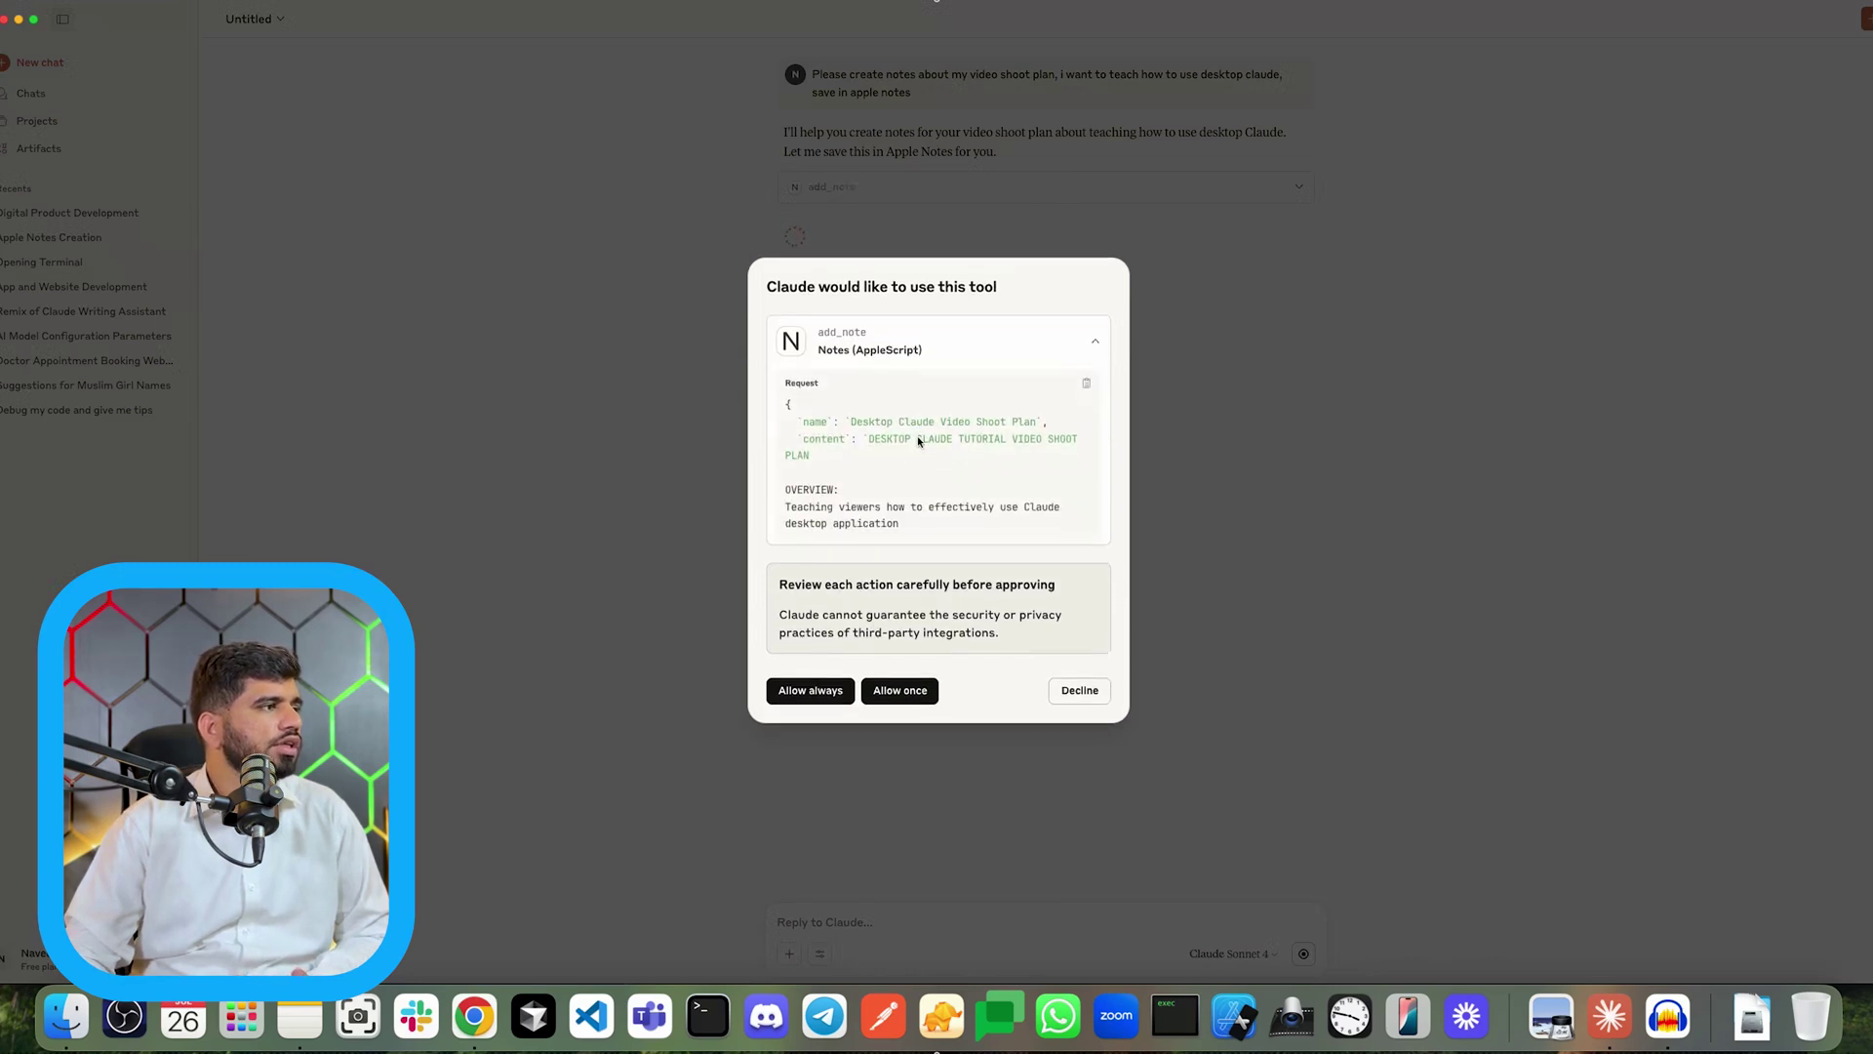
left_click_drag(890, 457, 878, 401)
scroll(878, 410, "down", 10)
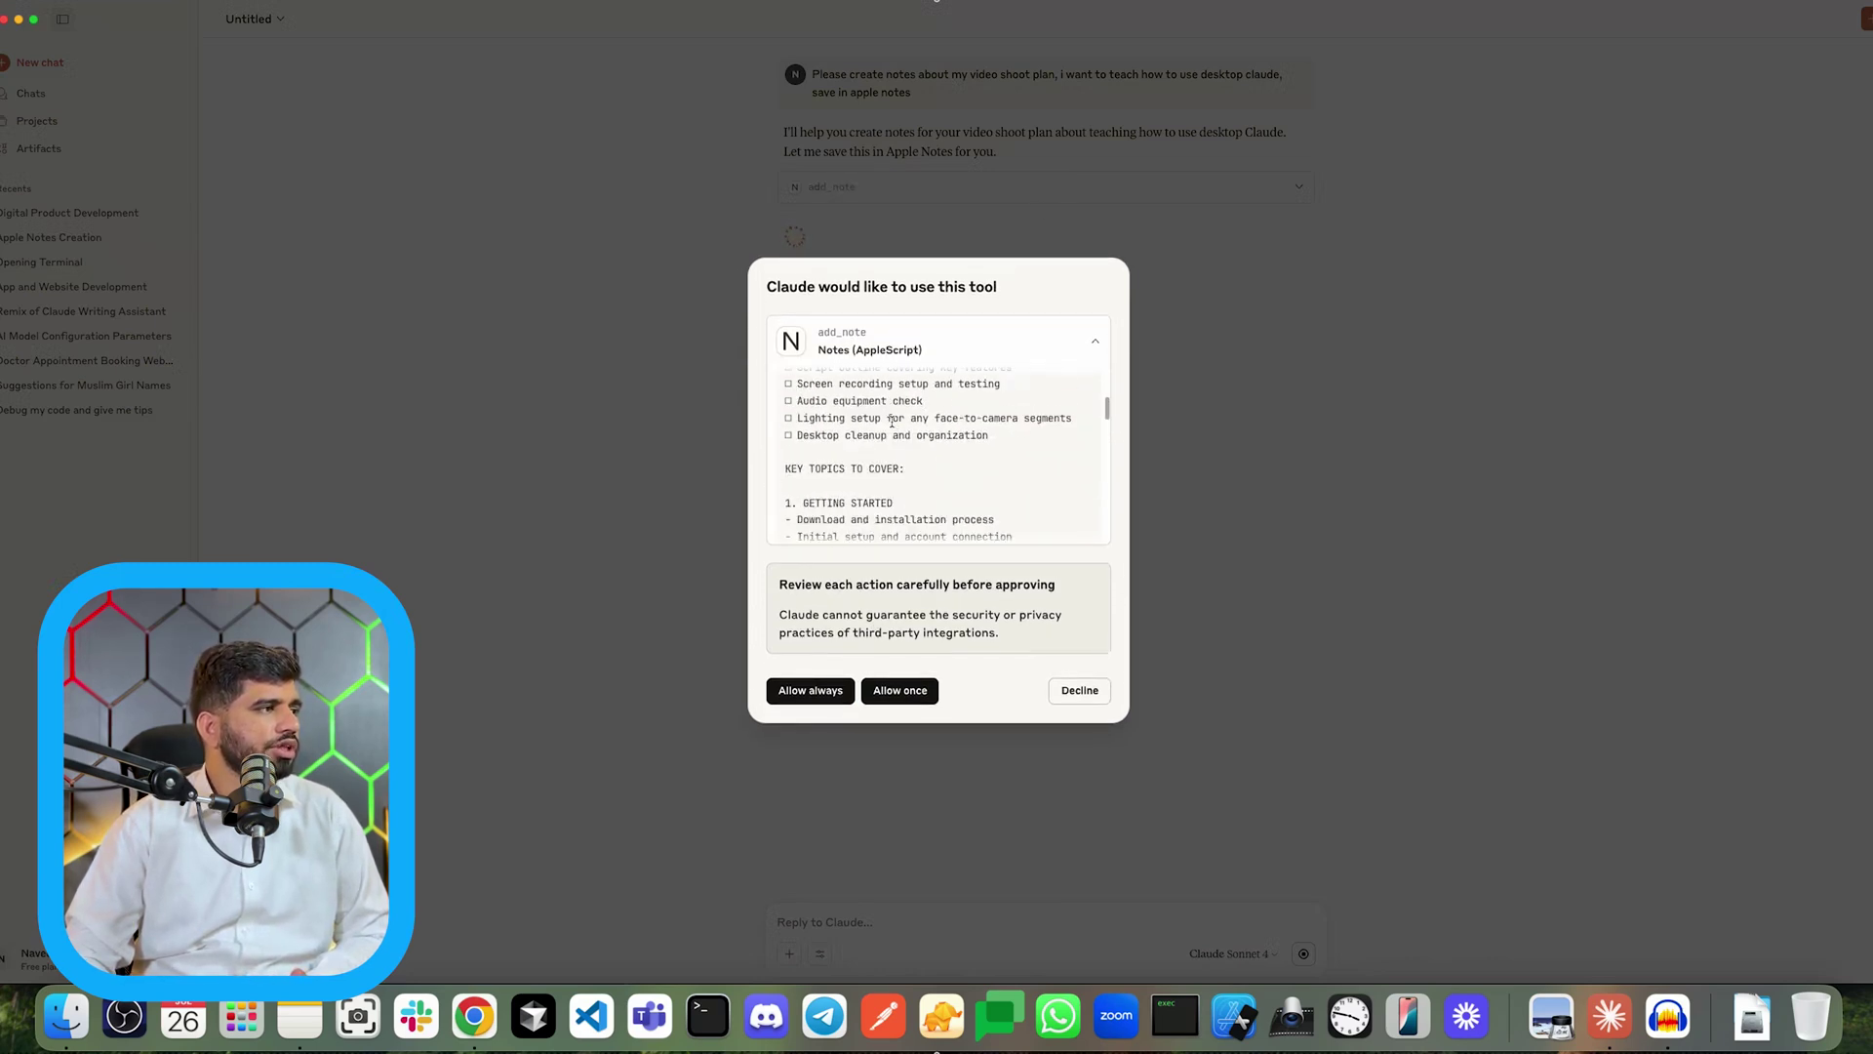
scroll(875, 430, "down", 8)
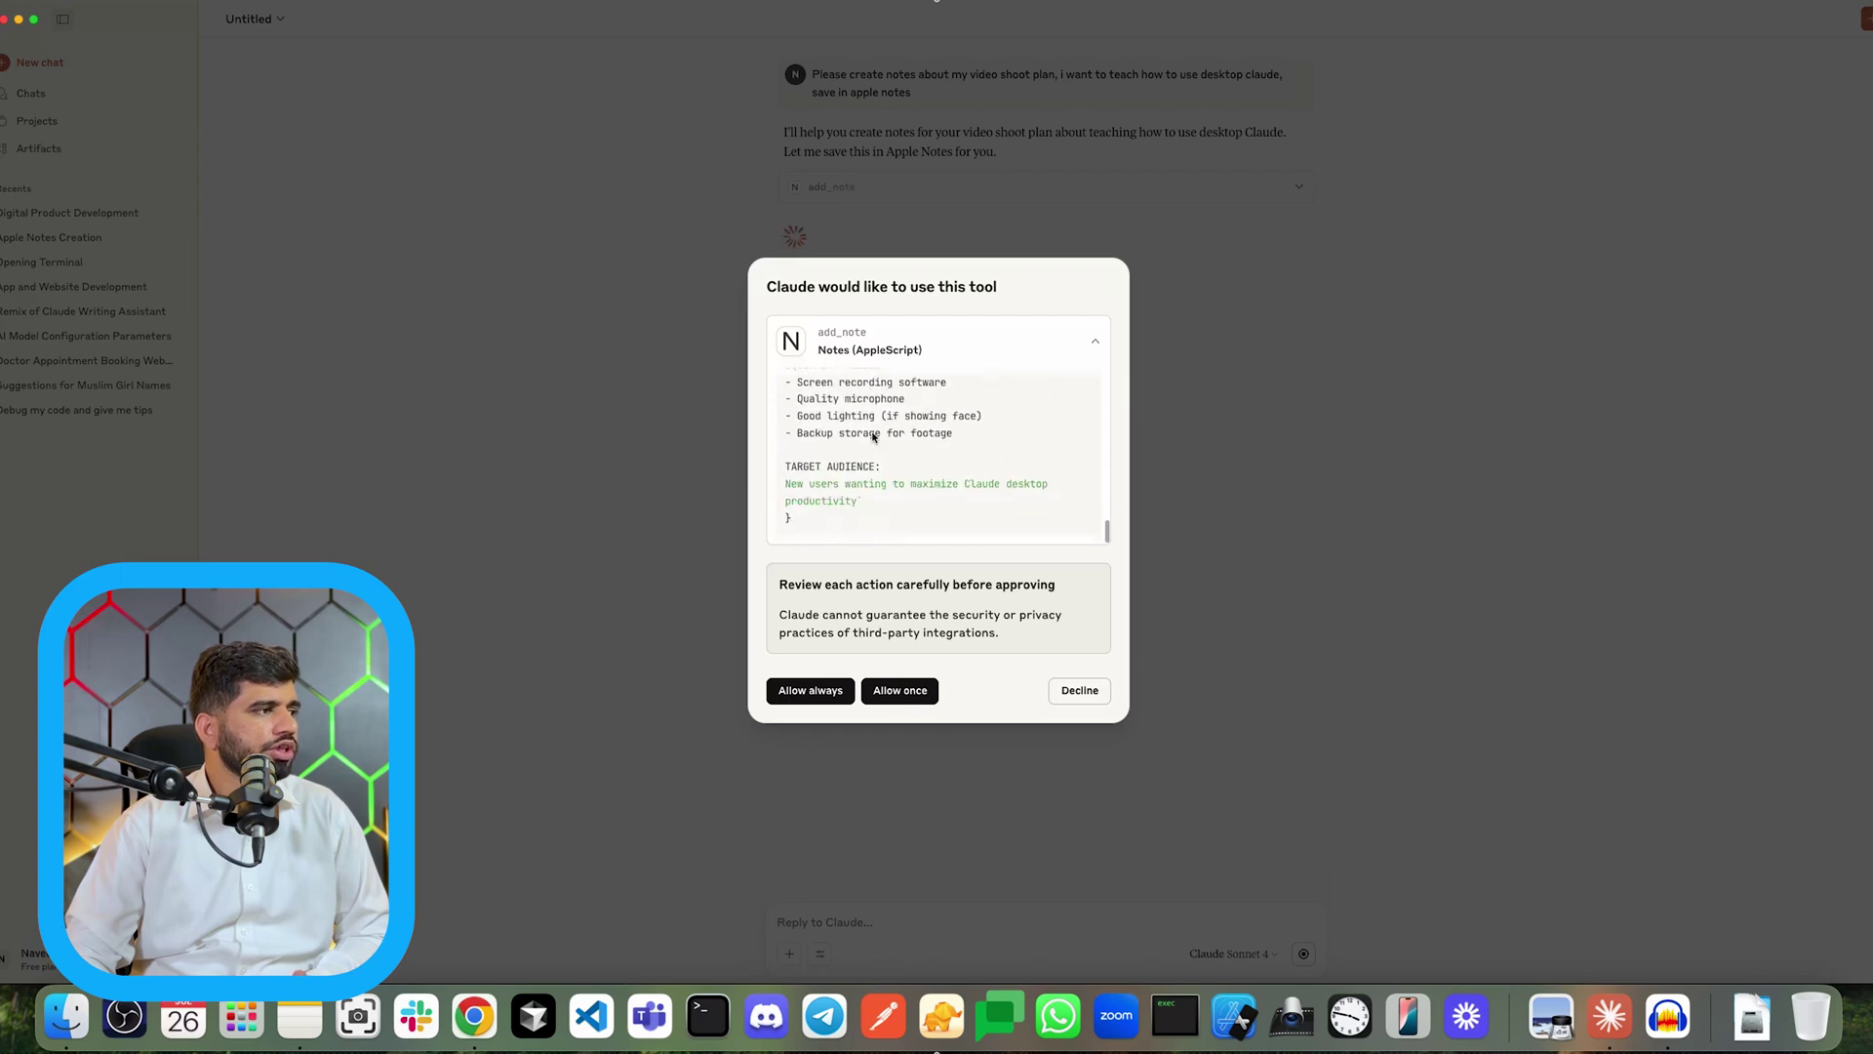
left_click(918, 688)
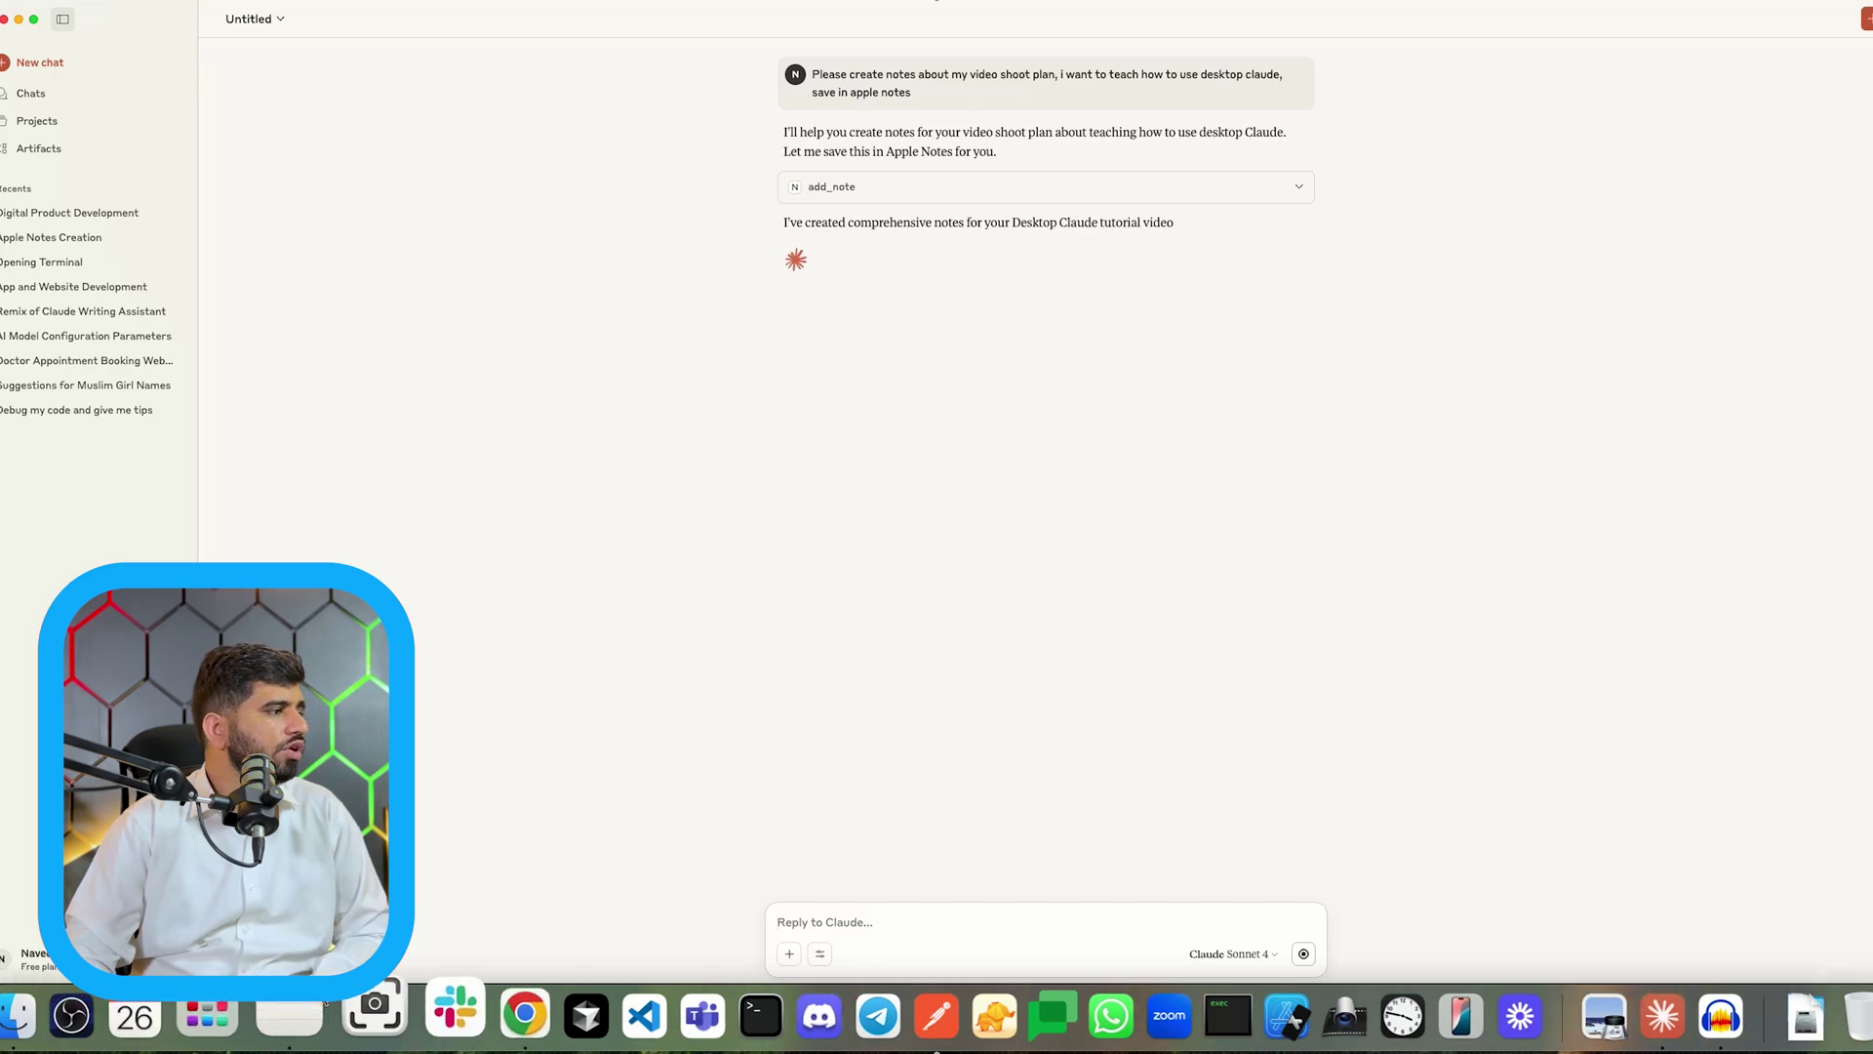
Step: Switch to the Notes app, read the Desktop Claude Video Shoot Plan note, and return to Claude
left_click(300, 1015)
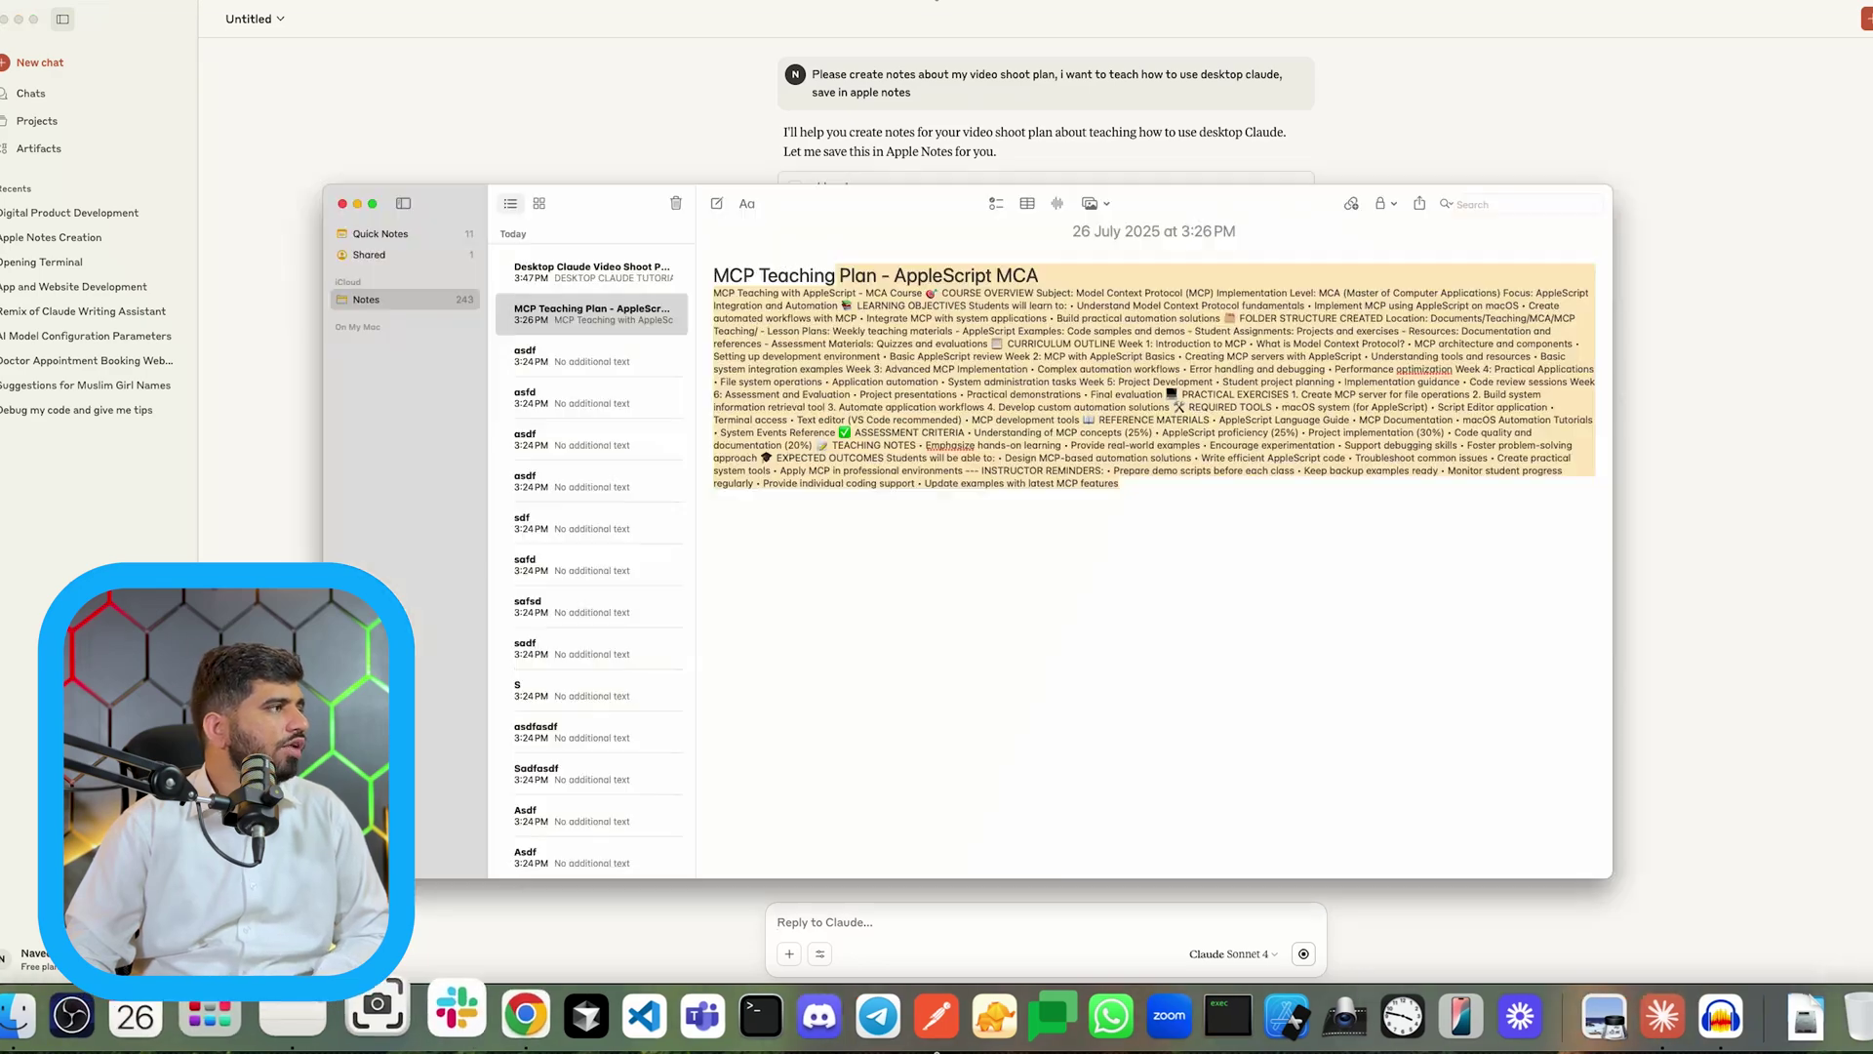
left_click(589, 272)
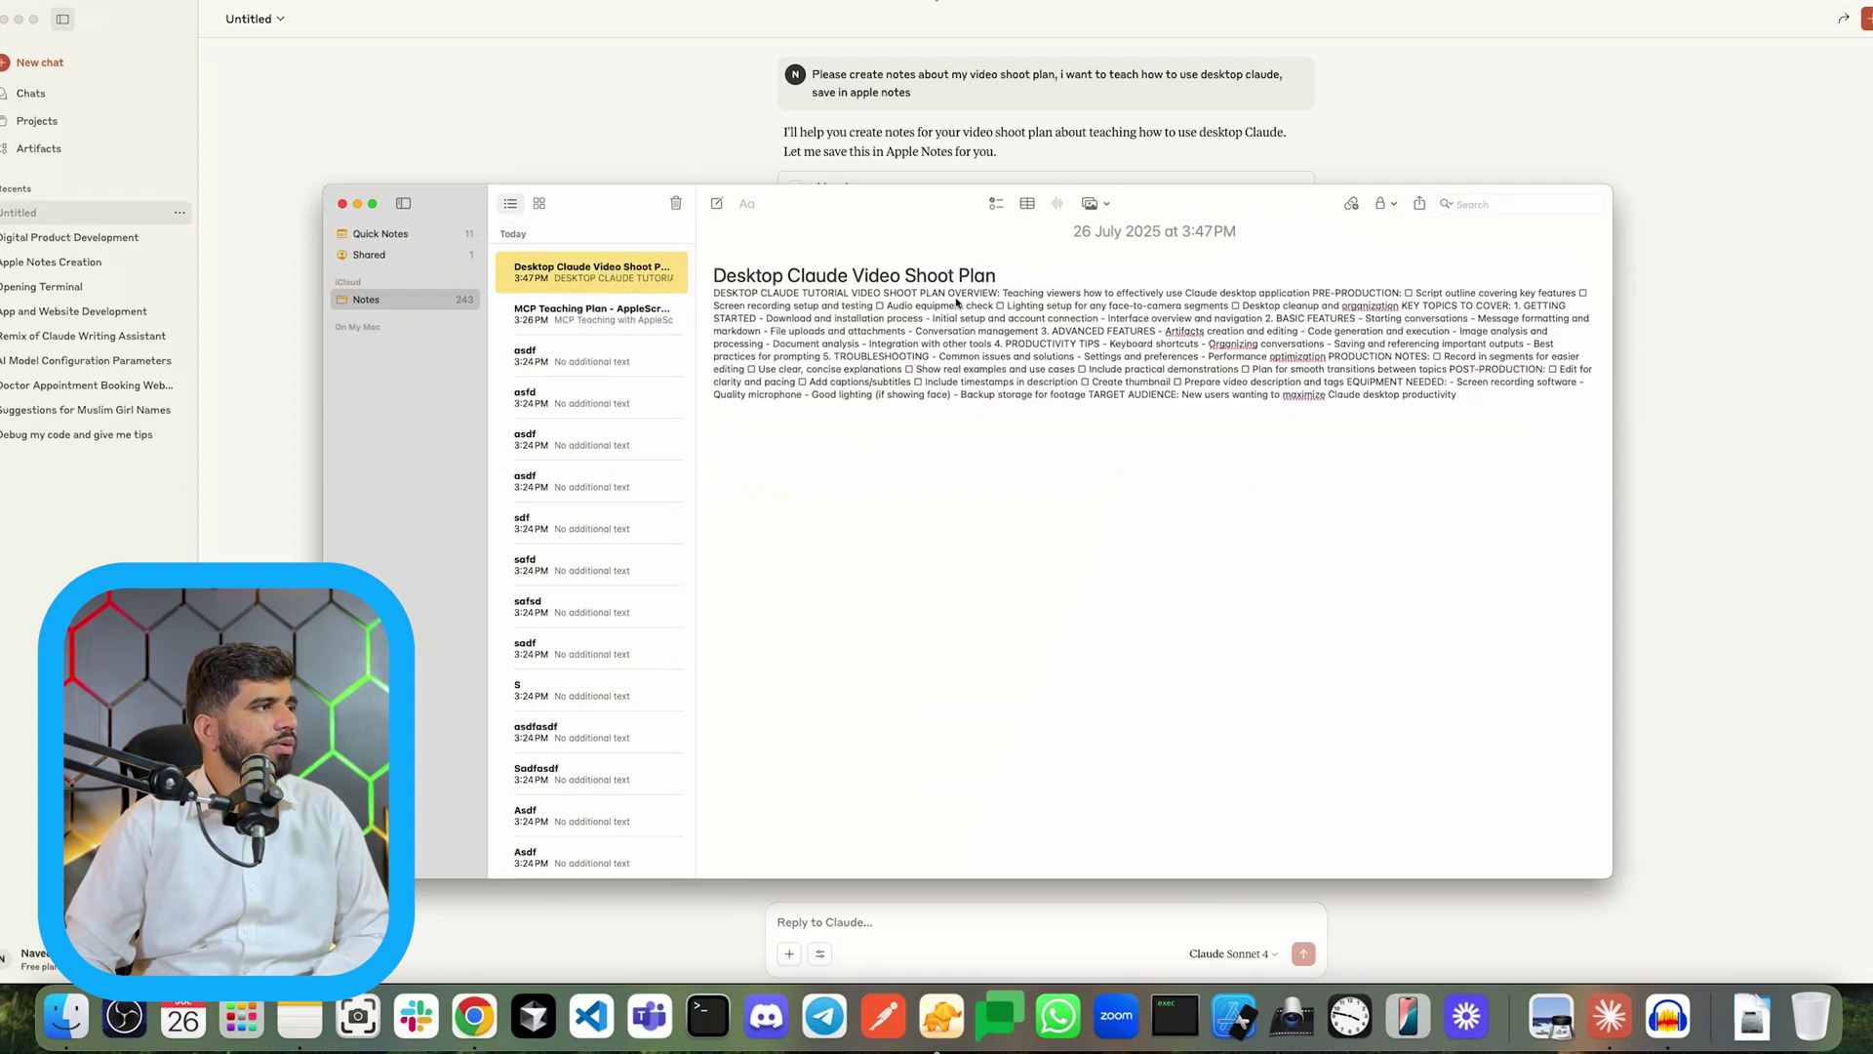
left_click_drag(1013, 298, 991, 419)
left_click(990, 425)
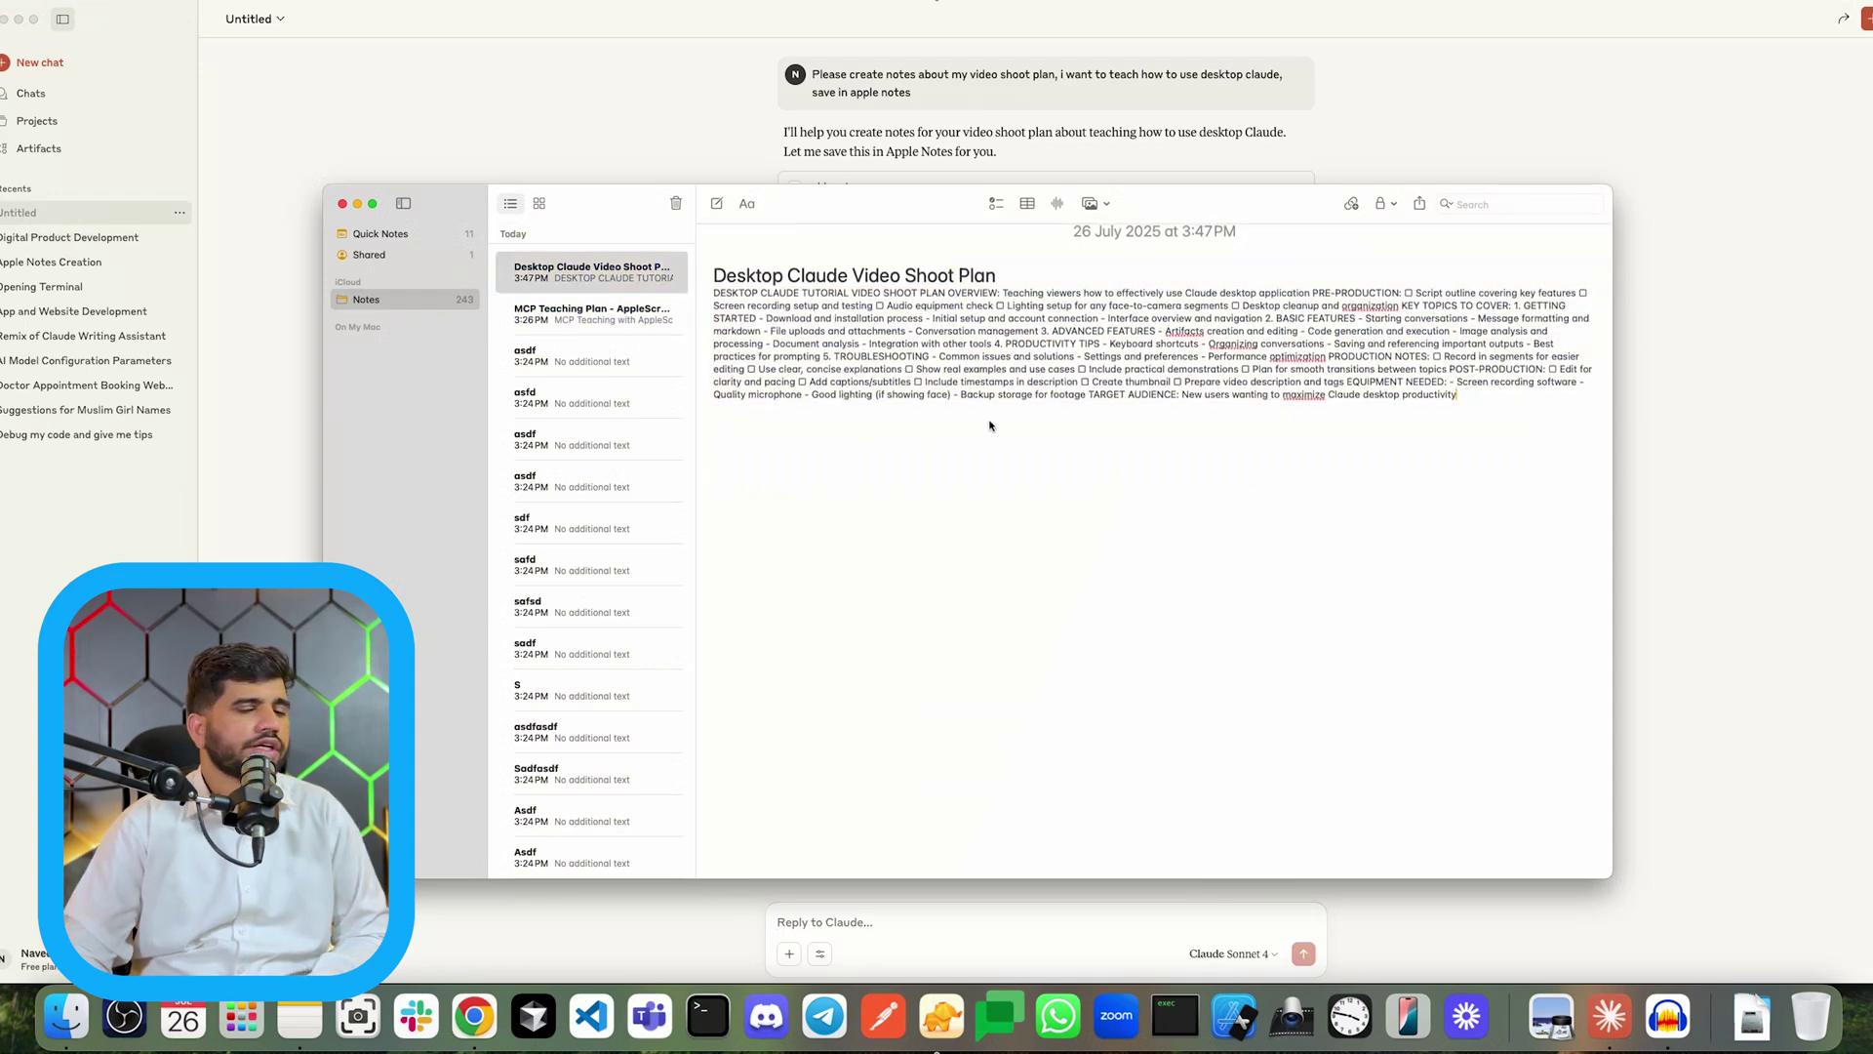
left_click_drag(997, 510, 717, 266)
left_click(1690, 492)
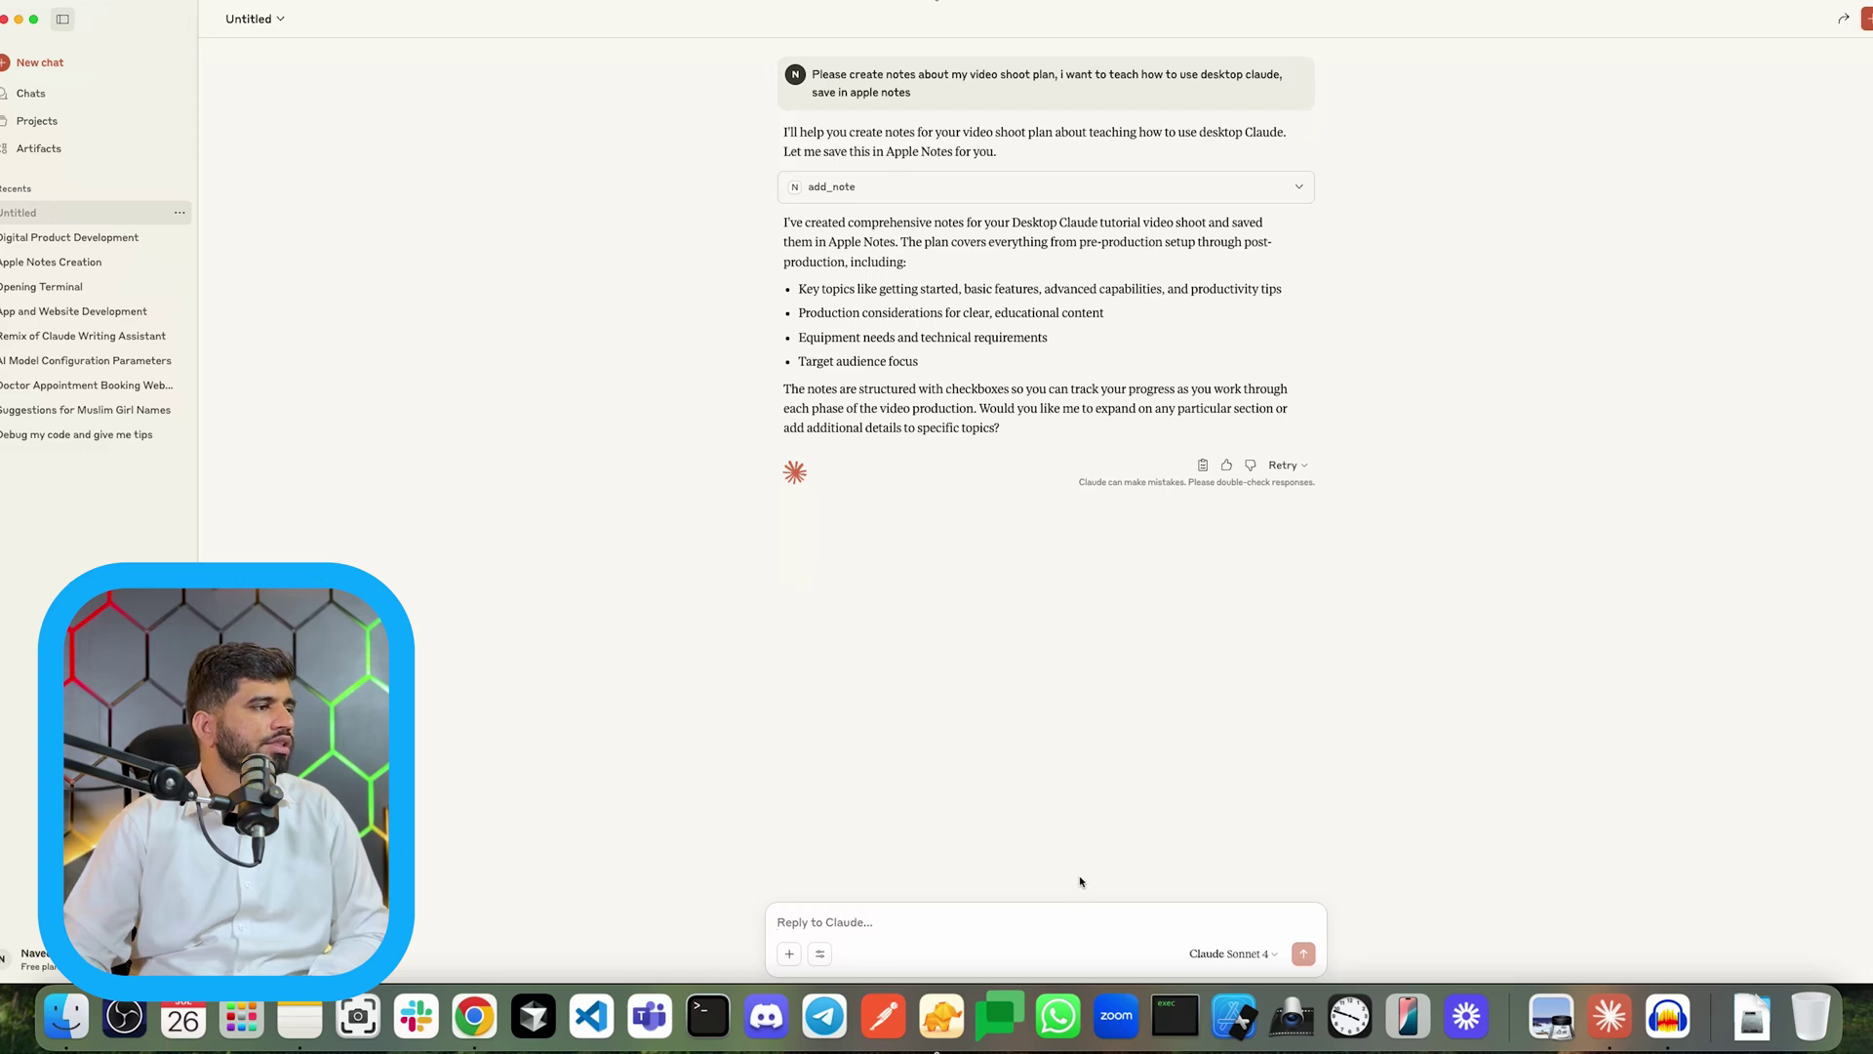
Step: Ask Claude to create a folder named mcptrainigns in the teaching folder under documents with all details about MCP servers, and review the requested script
type("i ea")
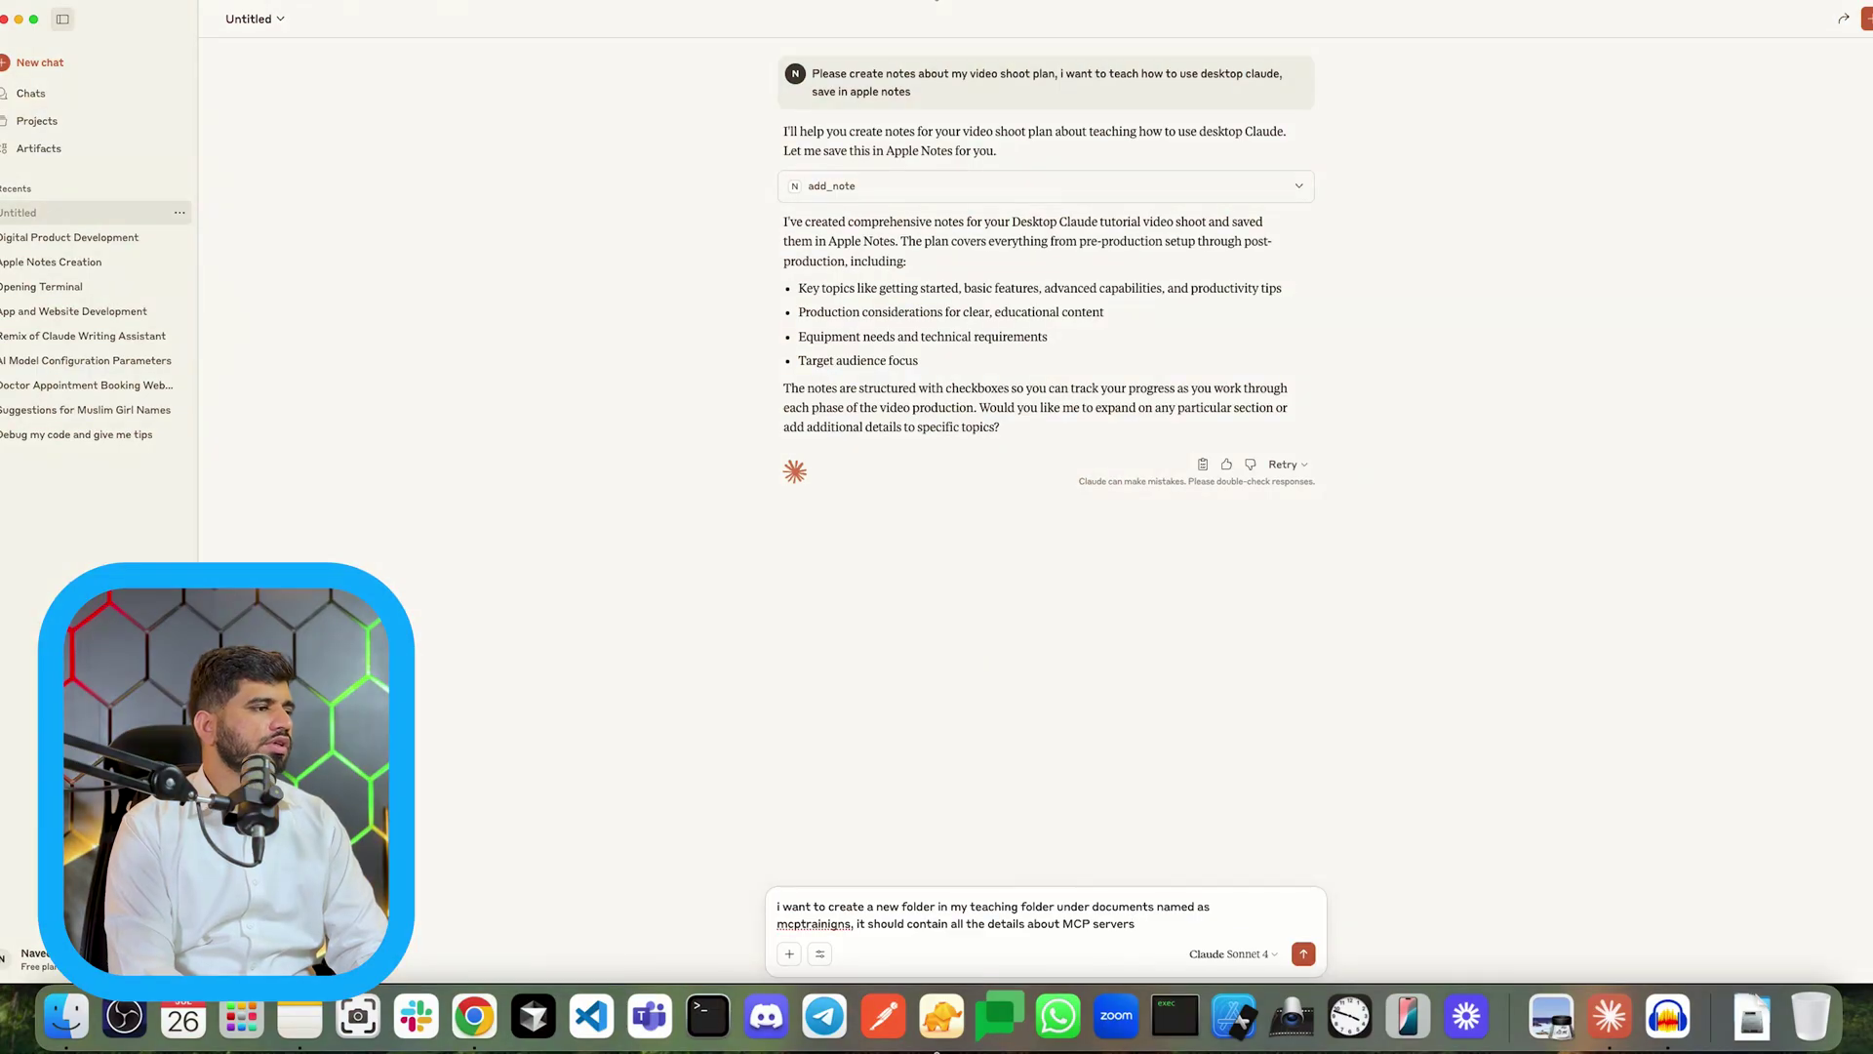
key("Return")
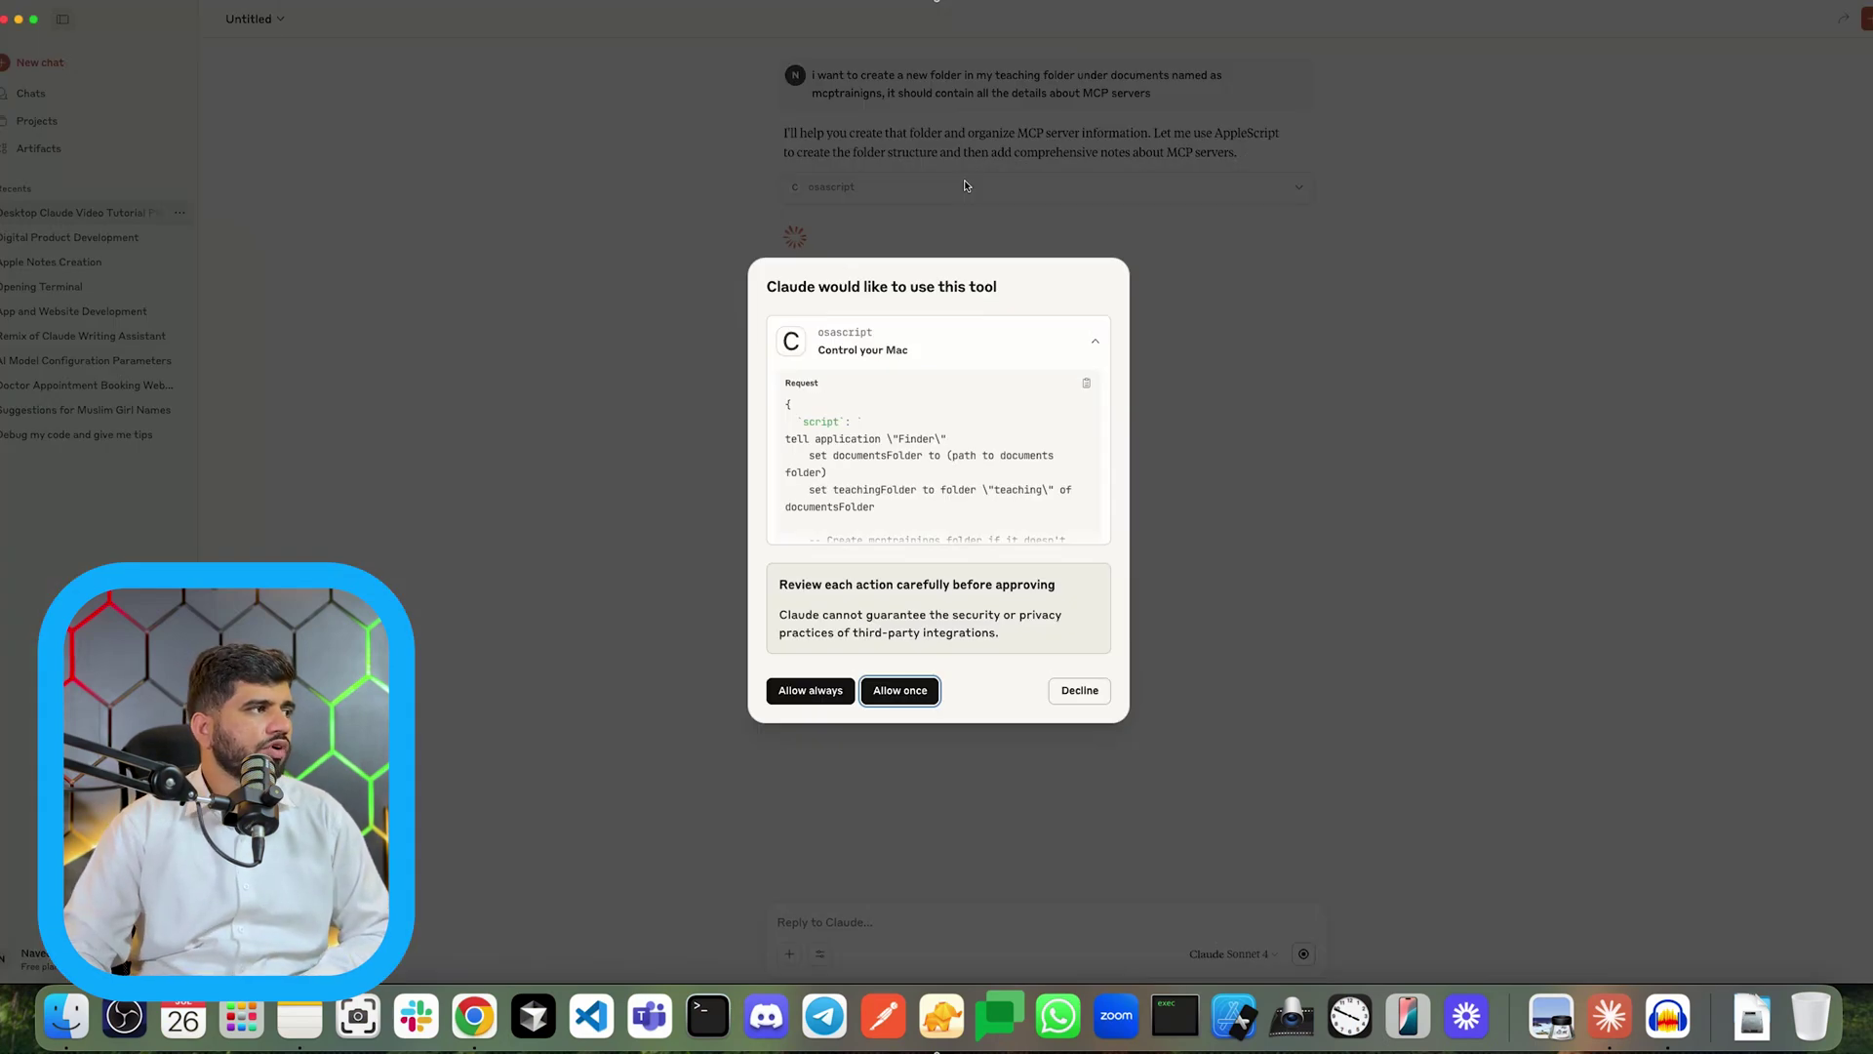
scroll(952, 430, "down", 2)
scroll(878, 440, "down", 6)
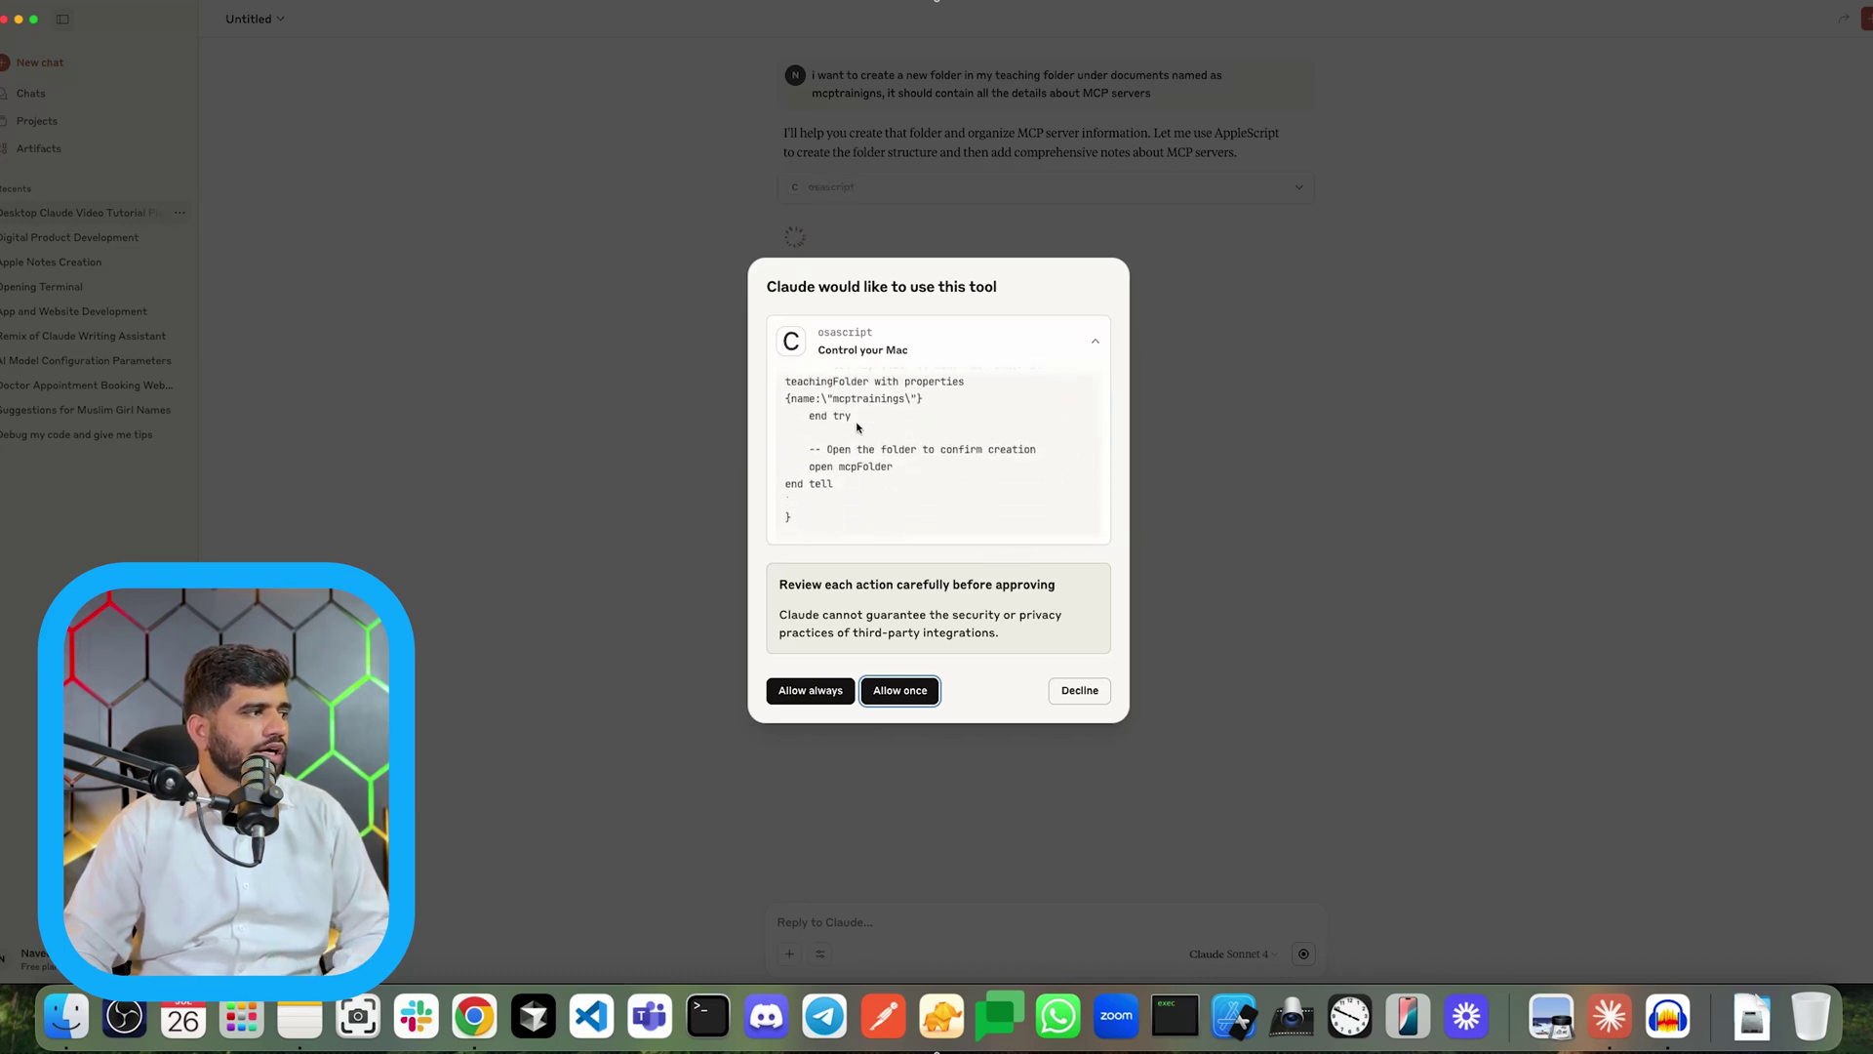
Step: Check the existing folders in Finder's Teaching folder, then return to Claude and allow the Control your Mac script once
left_click(67, 1015)
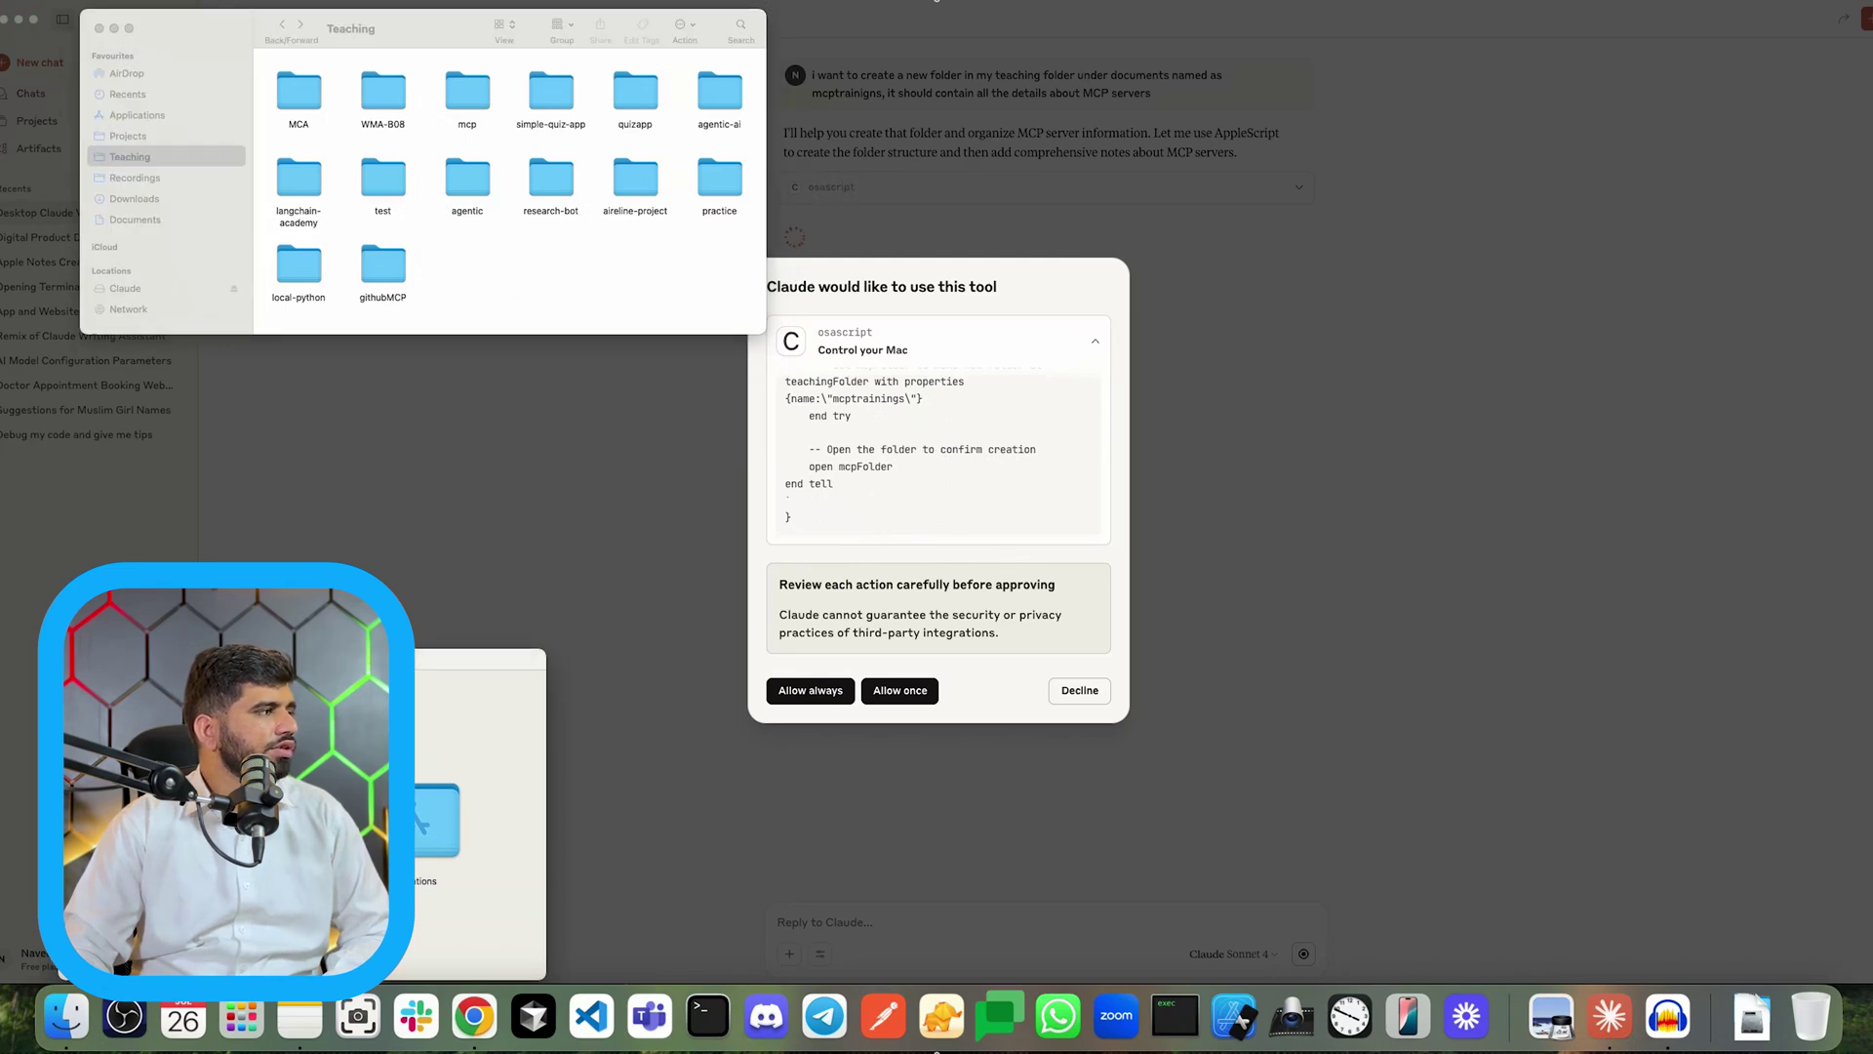
left_click_drag(763, 336, 1061, 416)
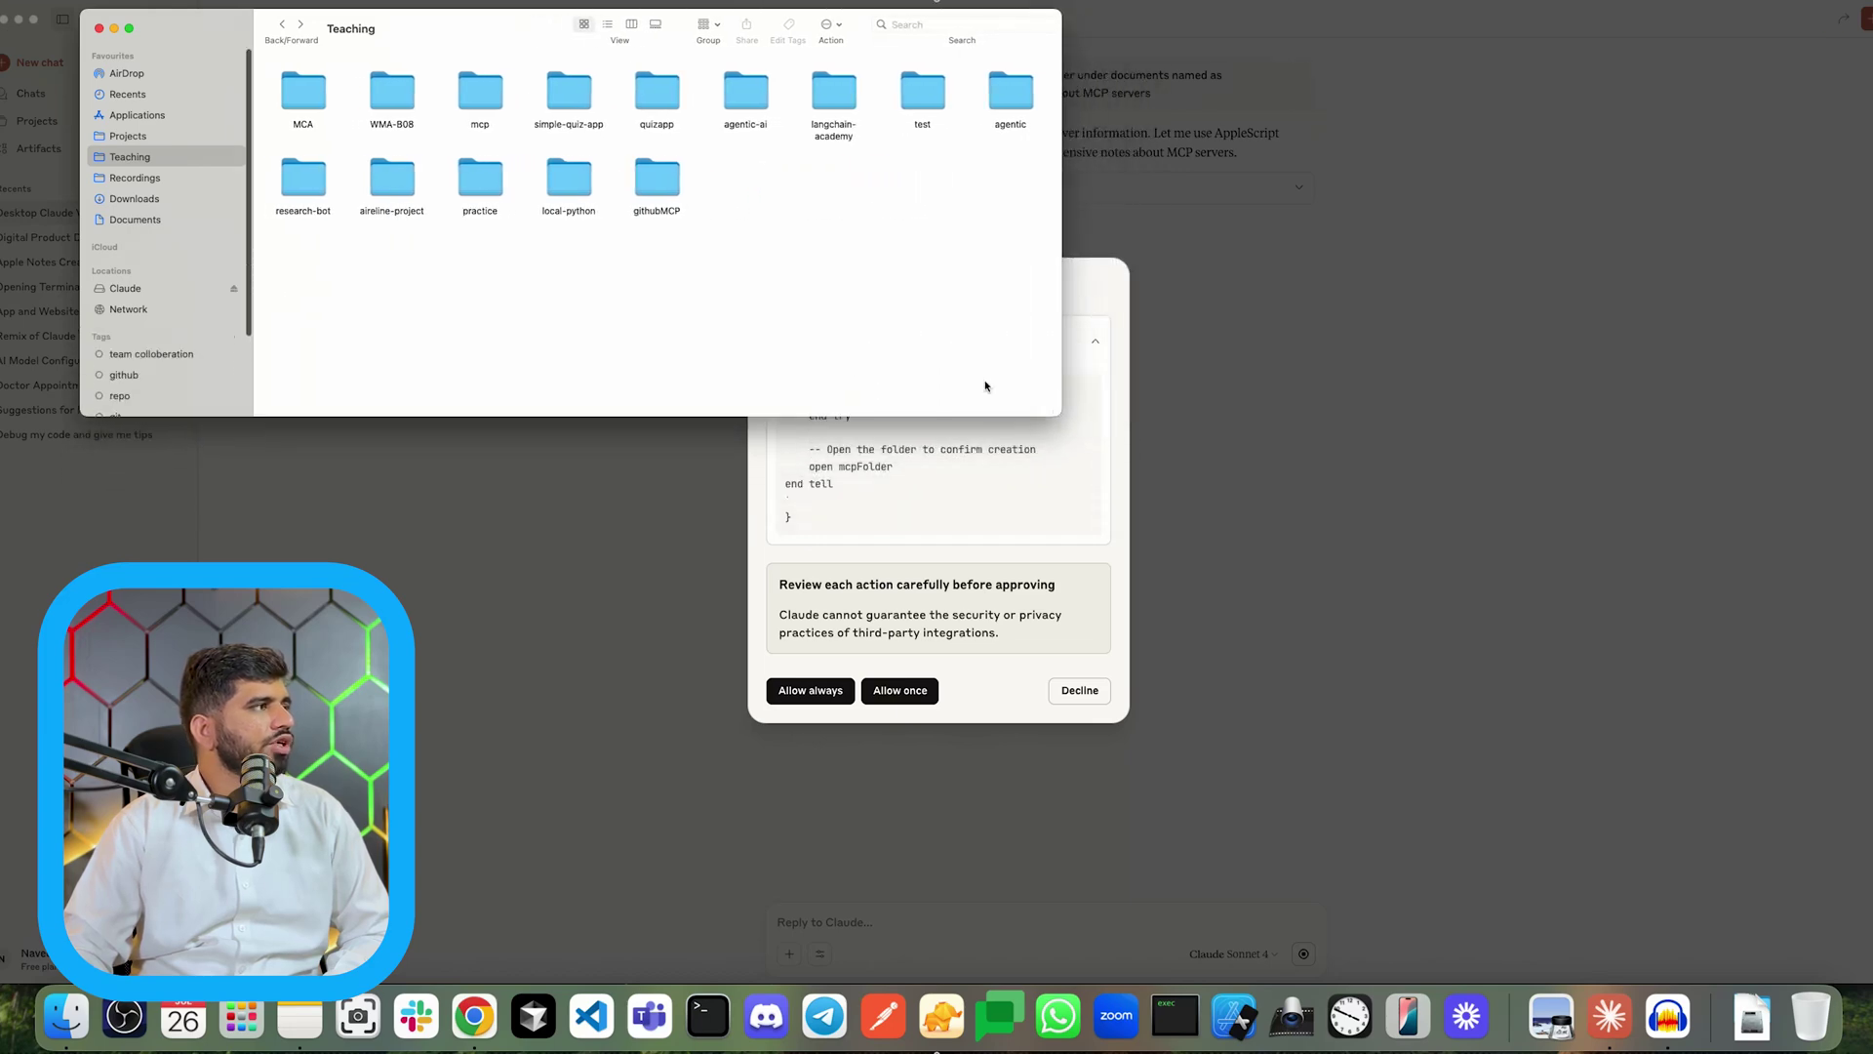
left_click(950, 497)
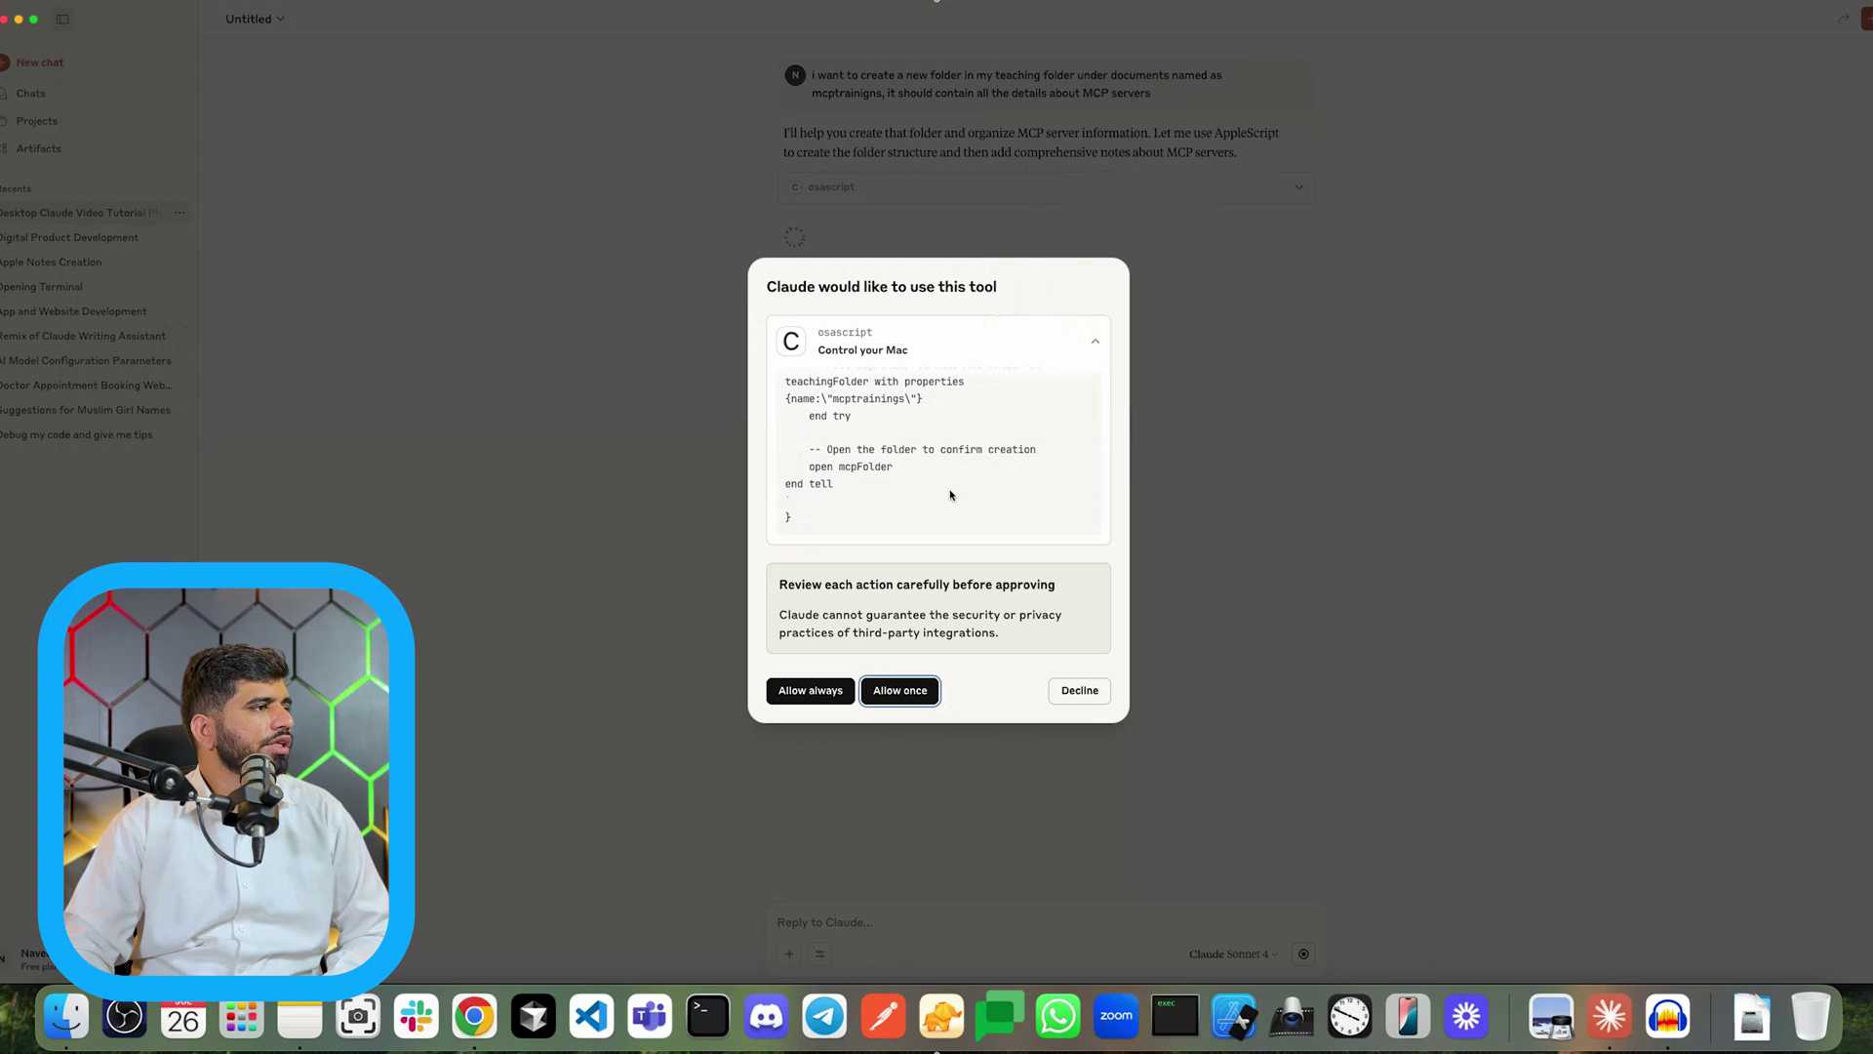
left_click(922, 693)
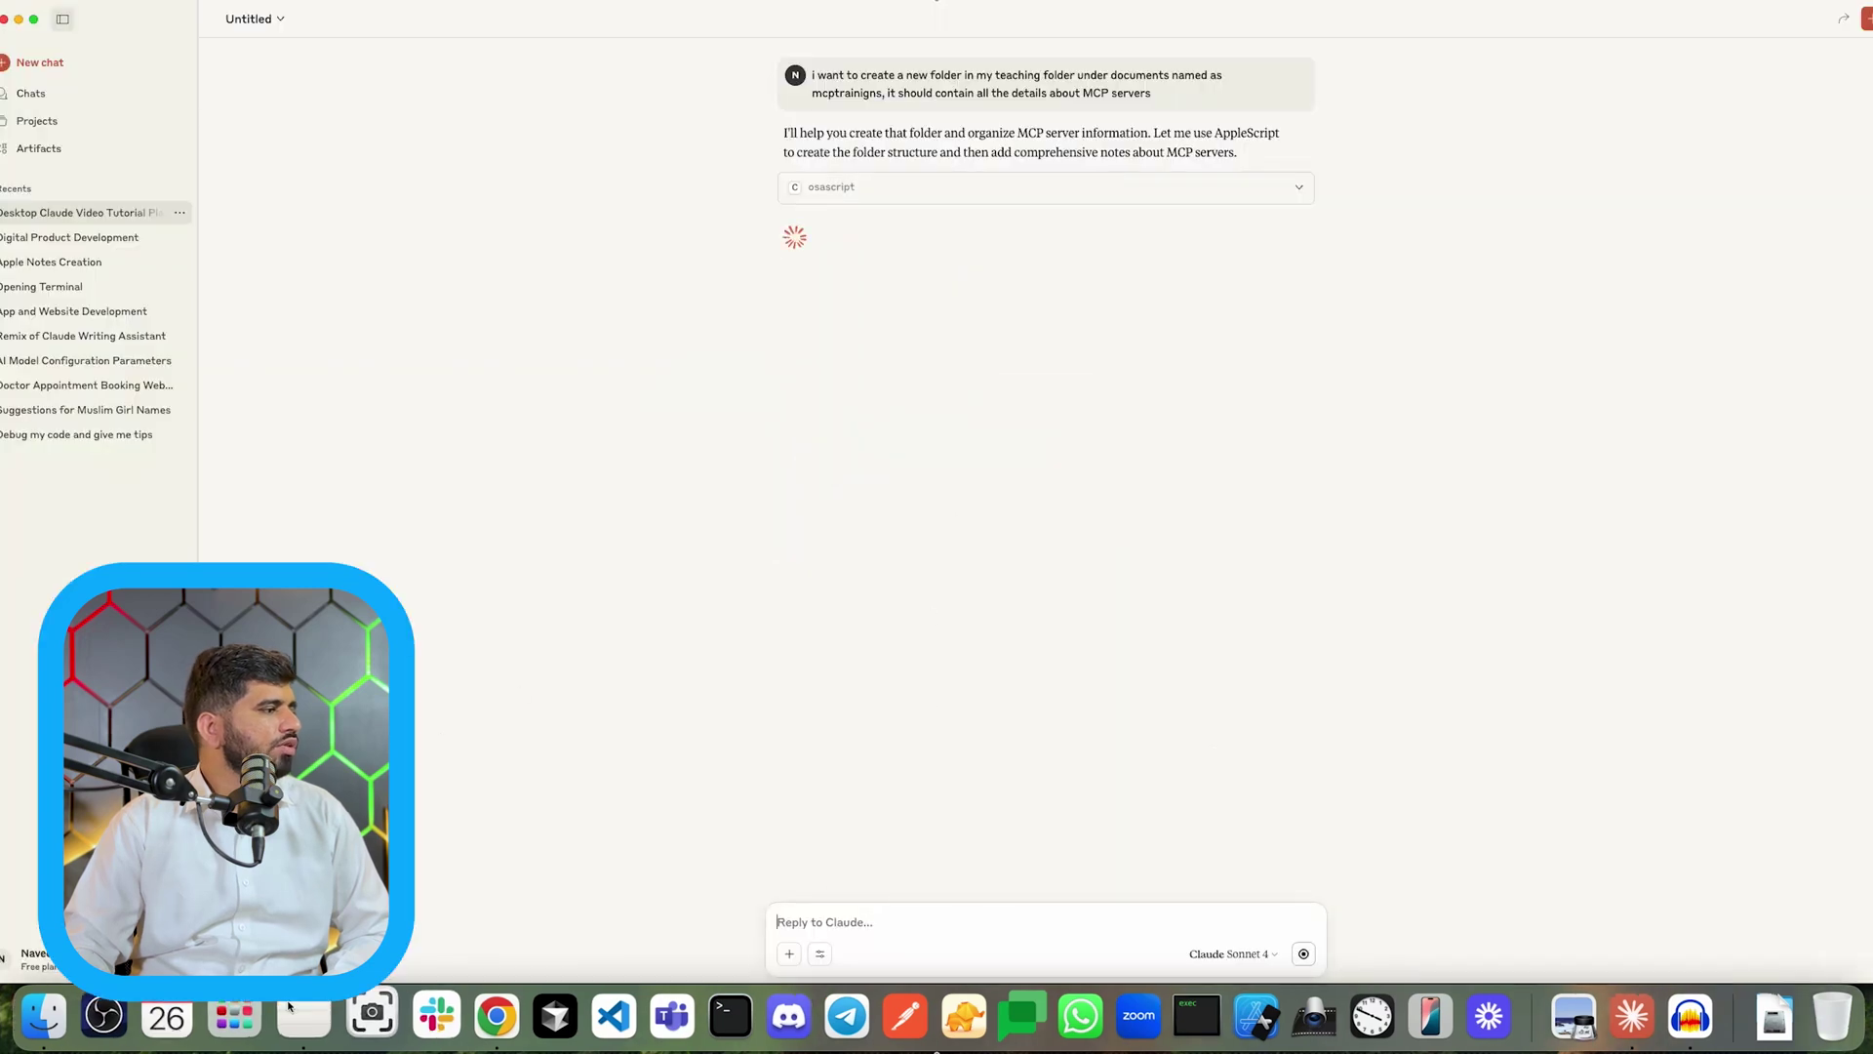
Step: Check in Finder's Teaching folder for the mcptrainings folder, and return to the Claude chat
left_click(55, 1010)
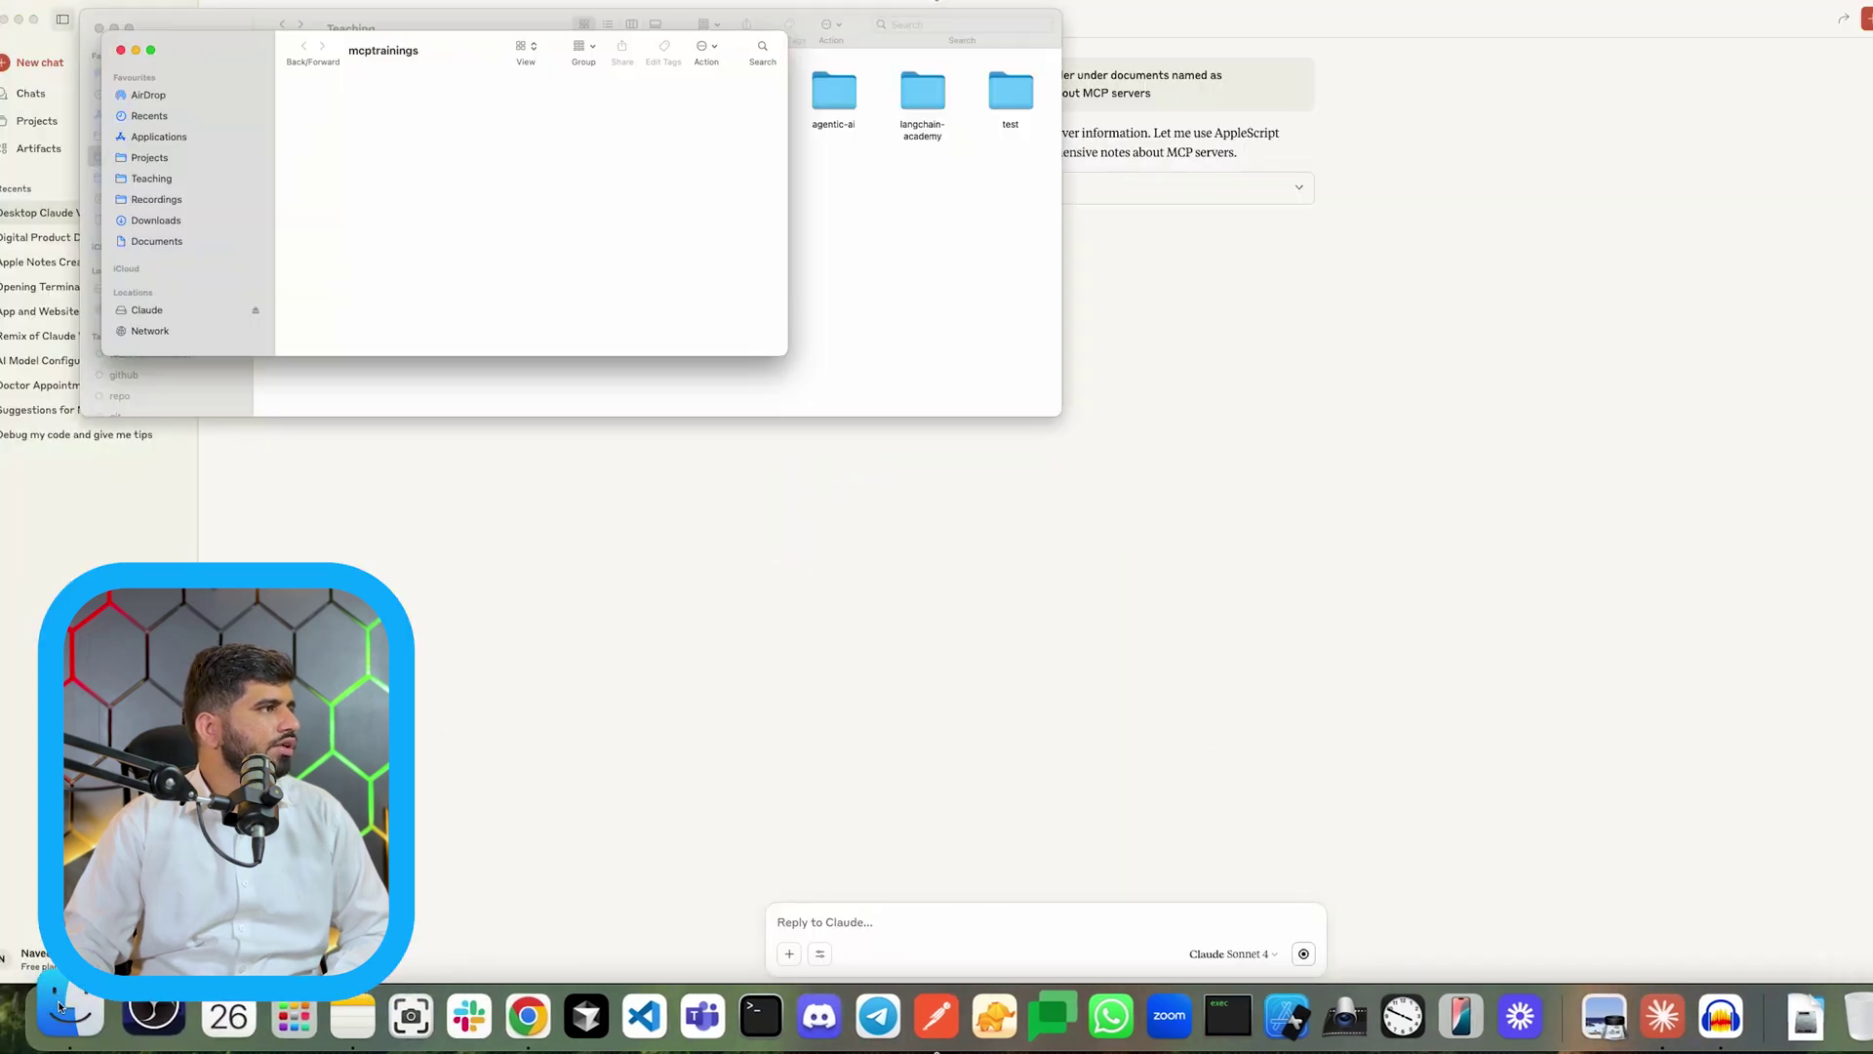
left_click(918, 259)
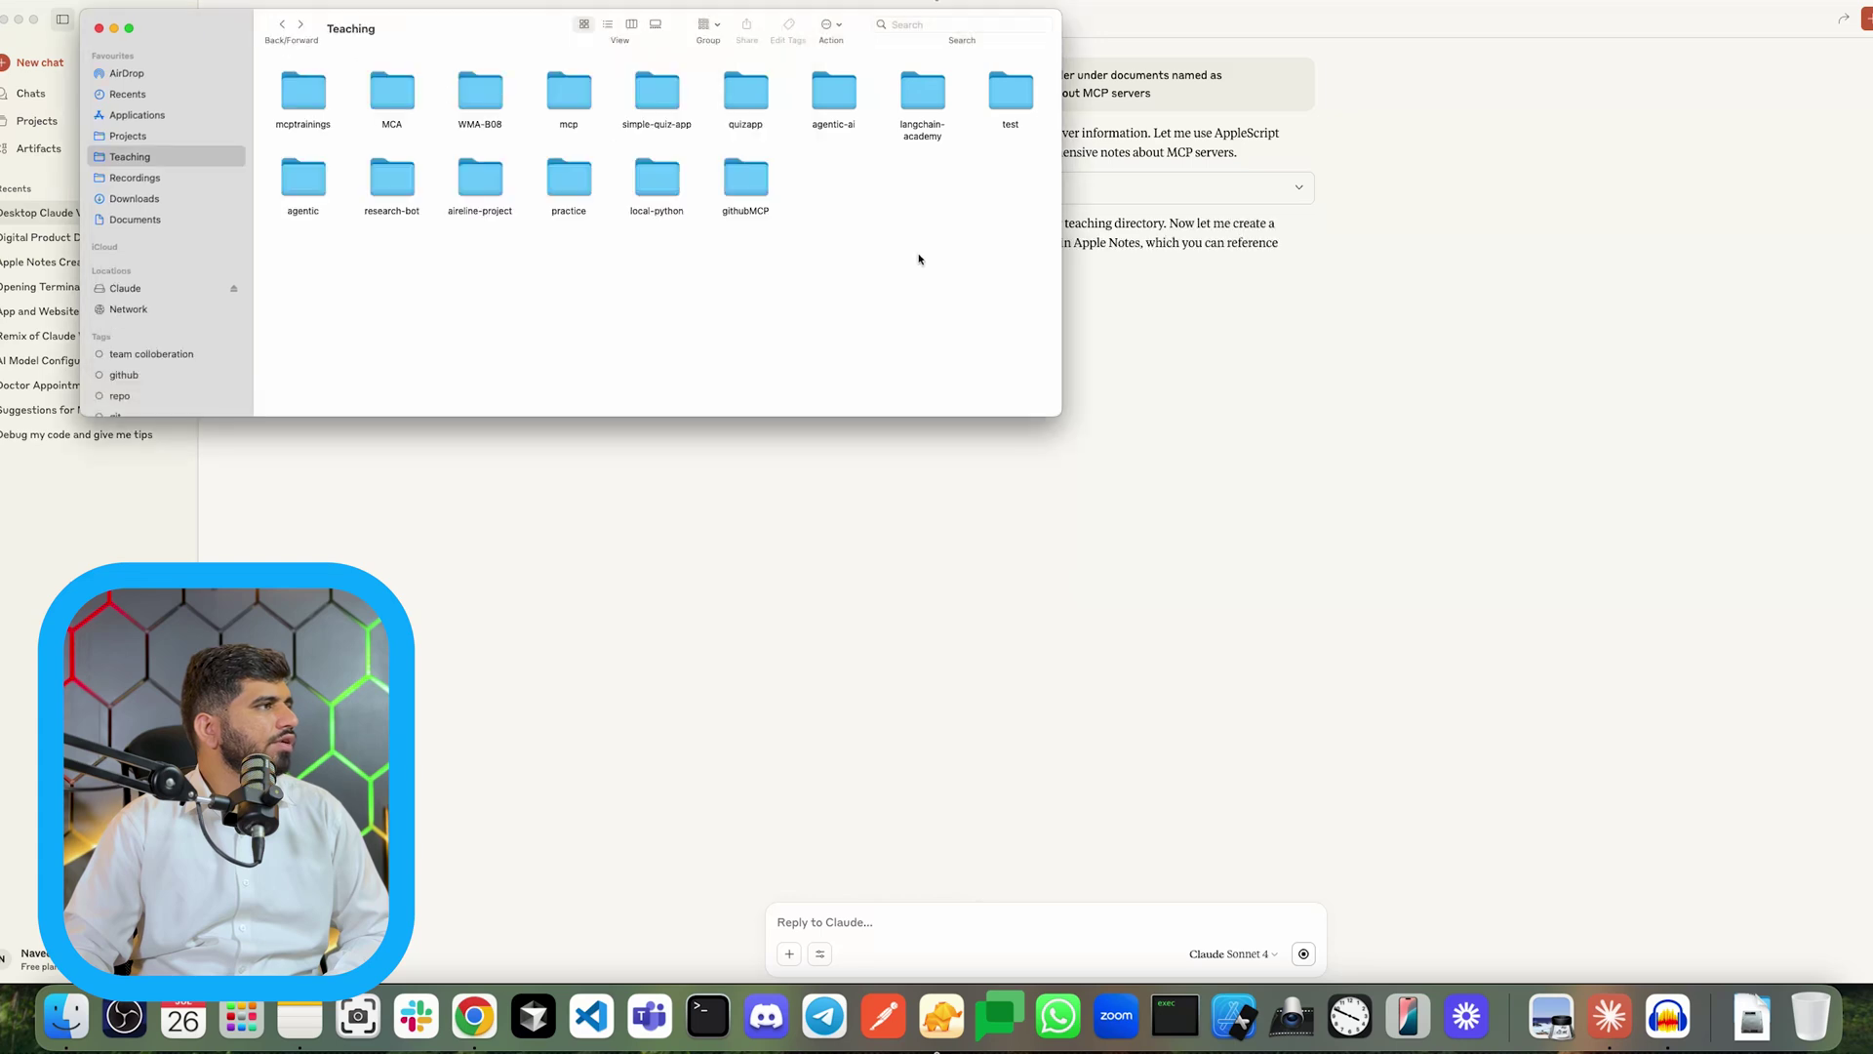
double_click(328, 104)
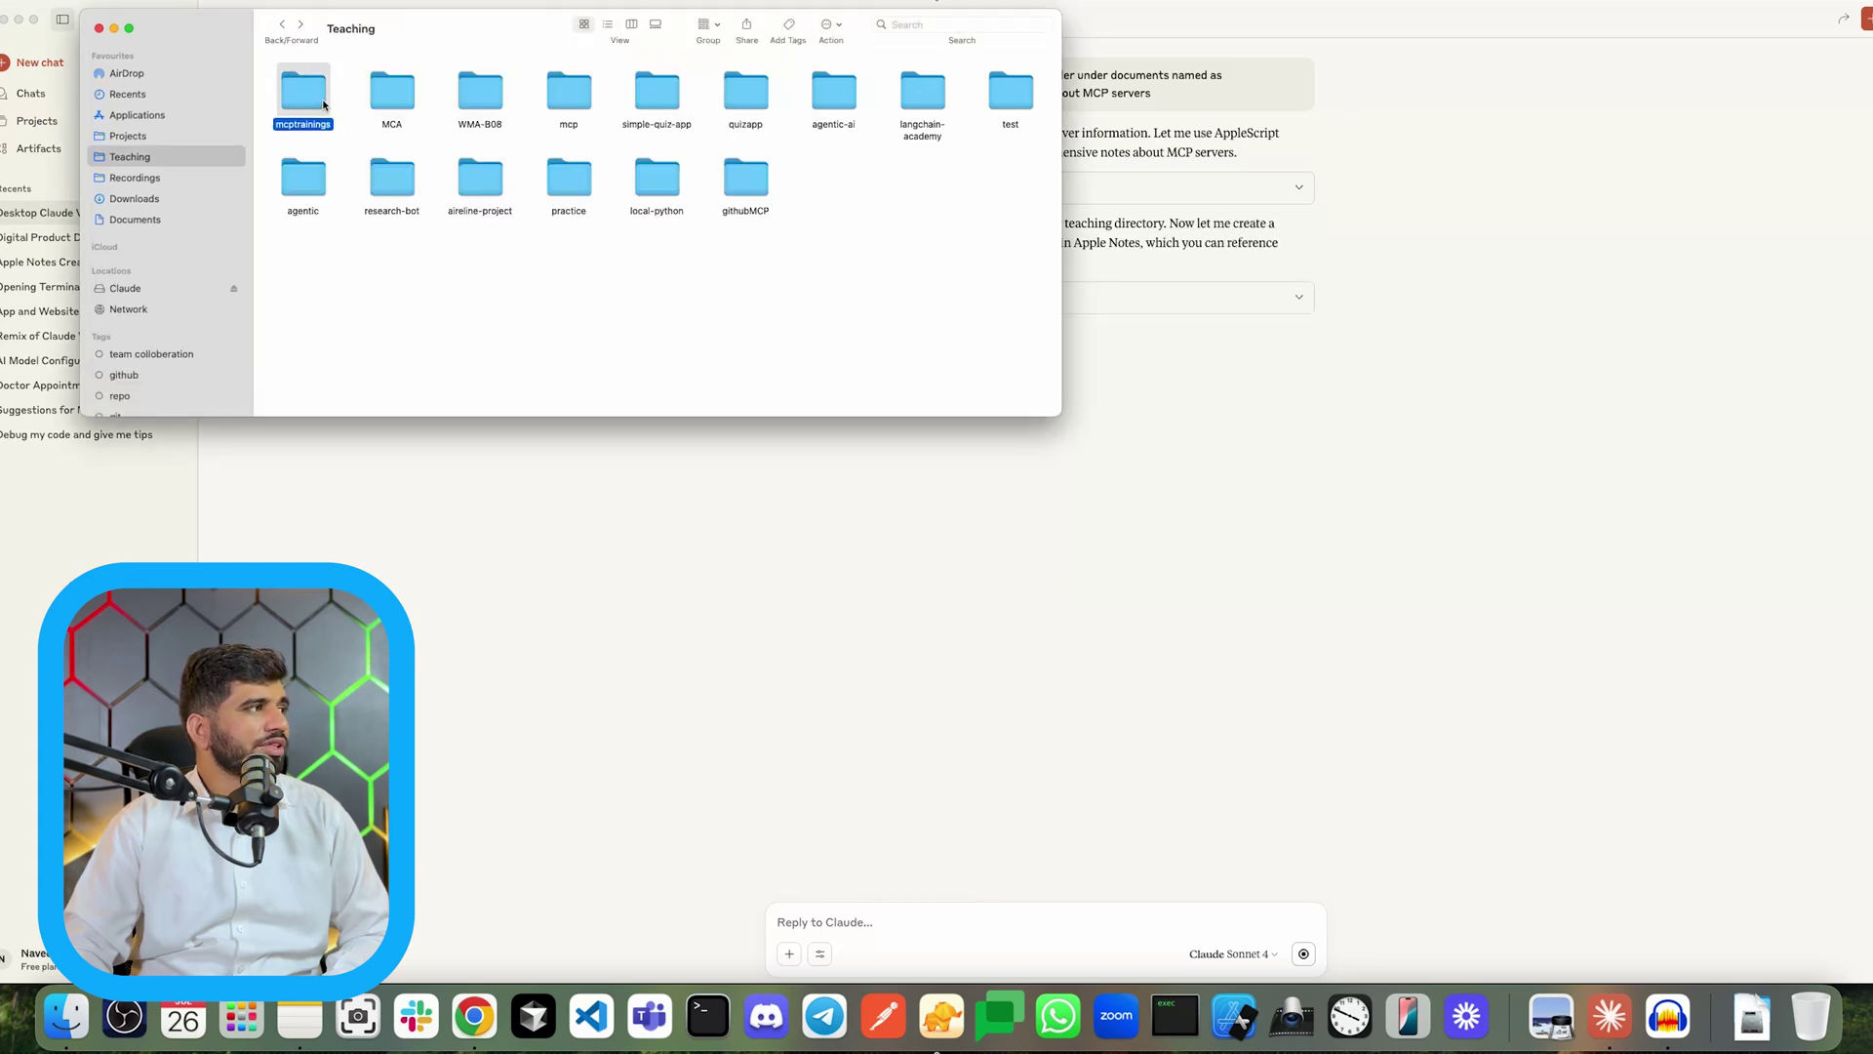
left_click(1167, 531)
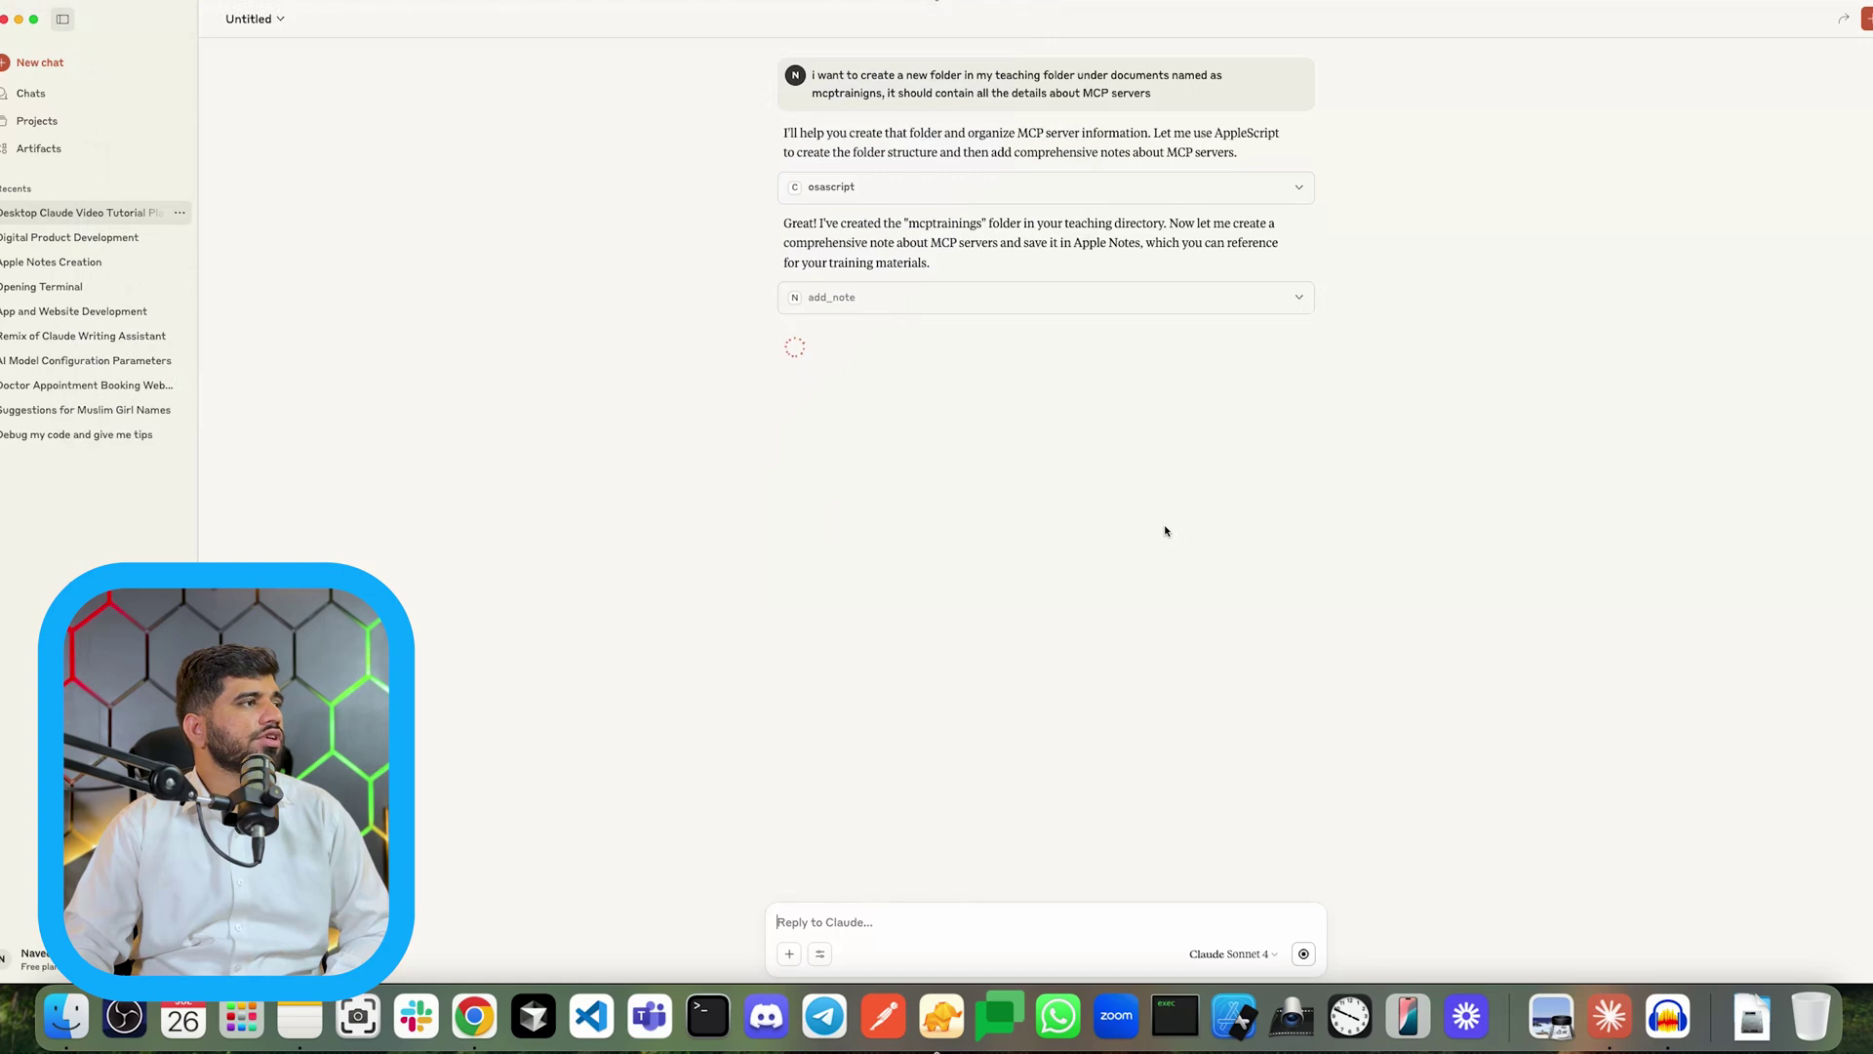